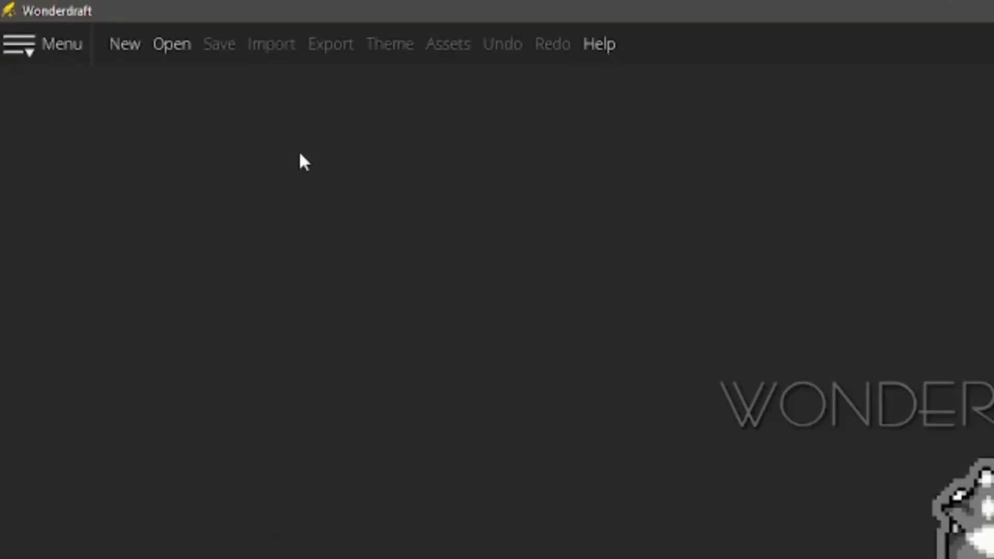
Look over the Preferences from the main menu, then close the menu to return to the start screen.
{"action": "left_click", "coordinate": [56, 44]}
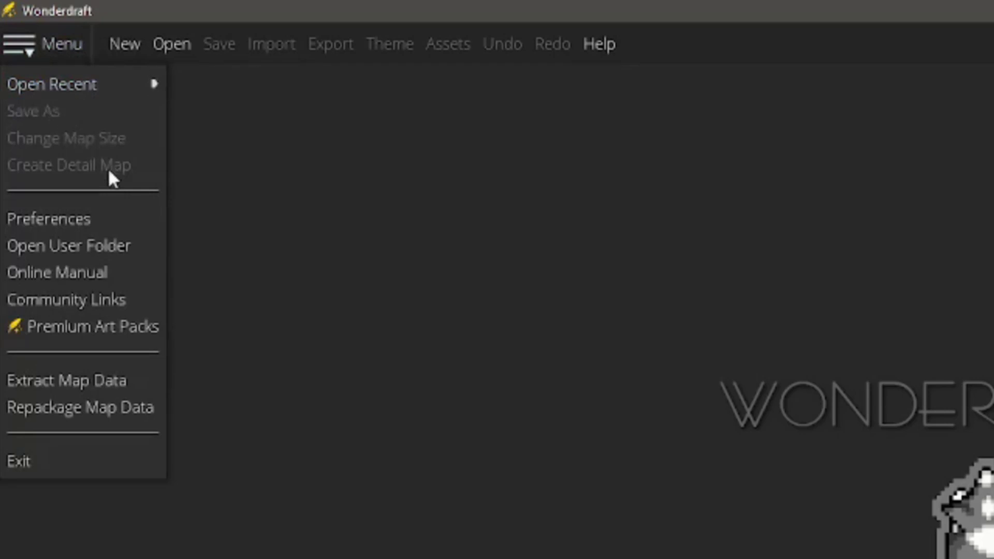
{"action": "left_click", "coordinate": [91, 218]}
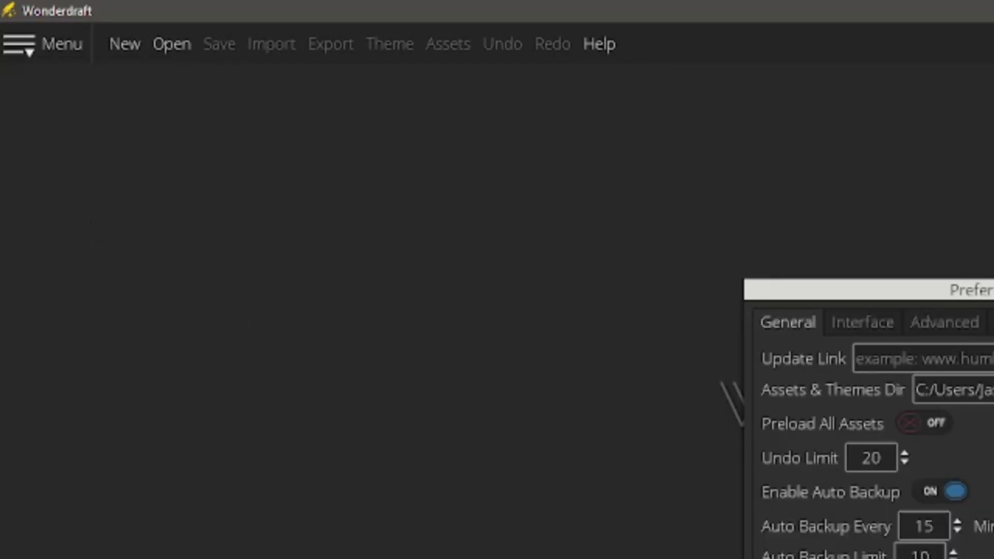
{"action": "left_click", "coordinate": [36, 40]}
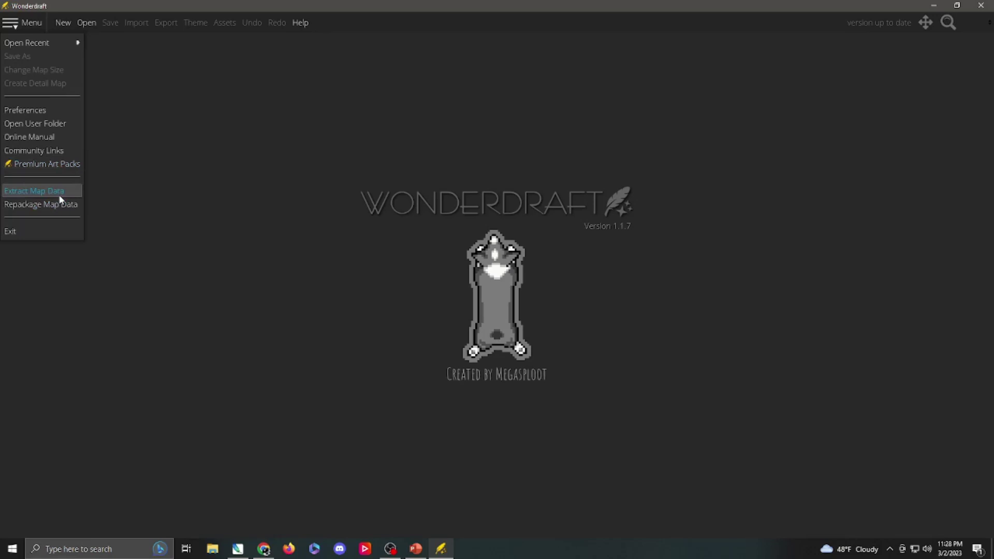
{"action": "left_click", "coordinate": [130, 140]}
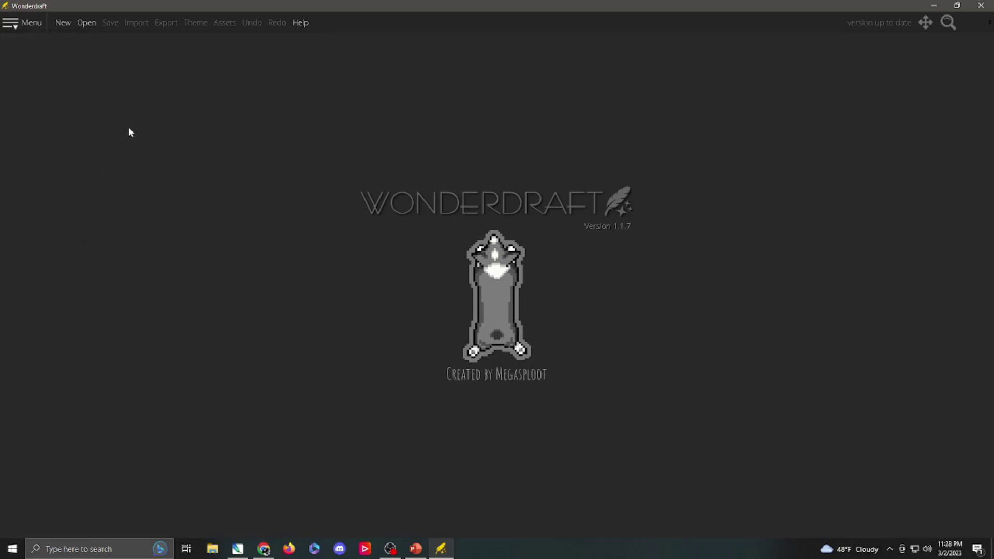
{"action": "left_click", "coordinate": [63, 22]}
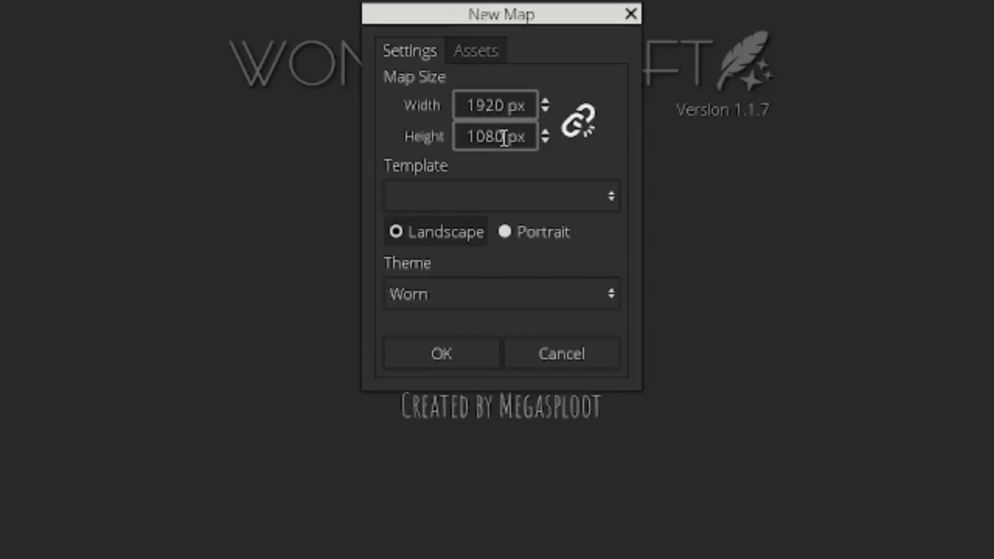
{"action": "left_click", "coordinate": [576, 127]}
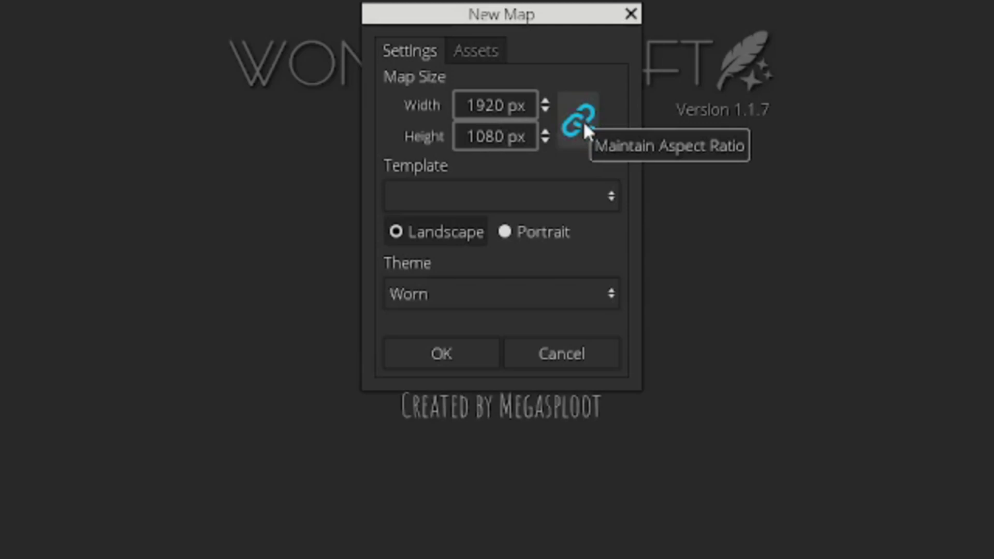
{"action": "left_click", "coordinate": [583, 124]}
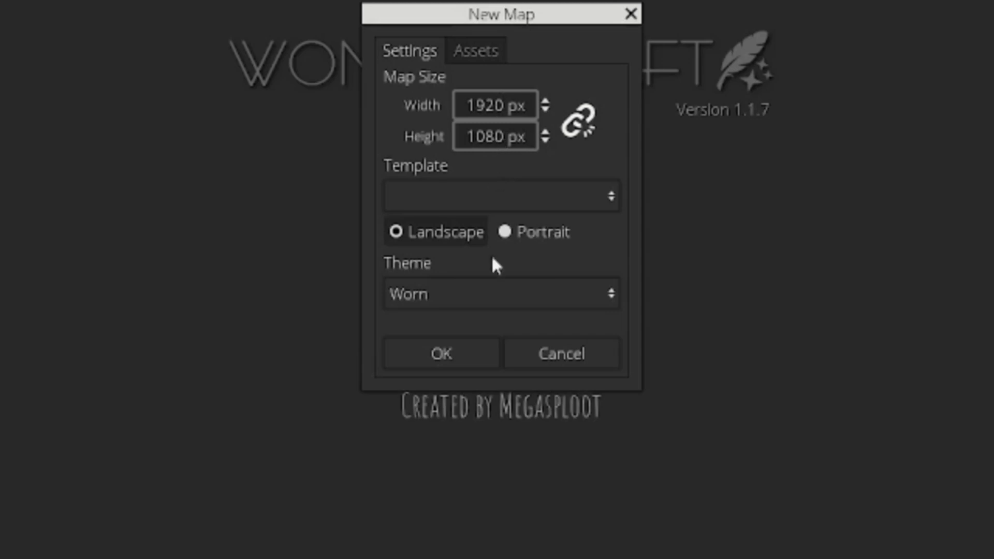
{"action": "left_click", "coordinate": [458, 198]}
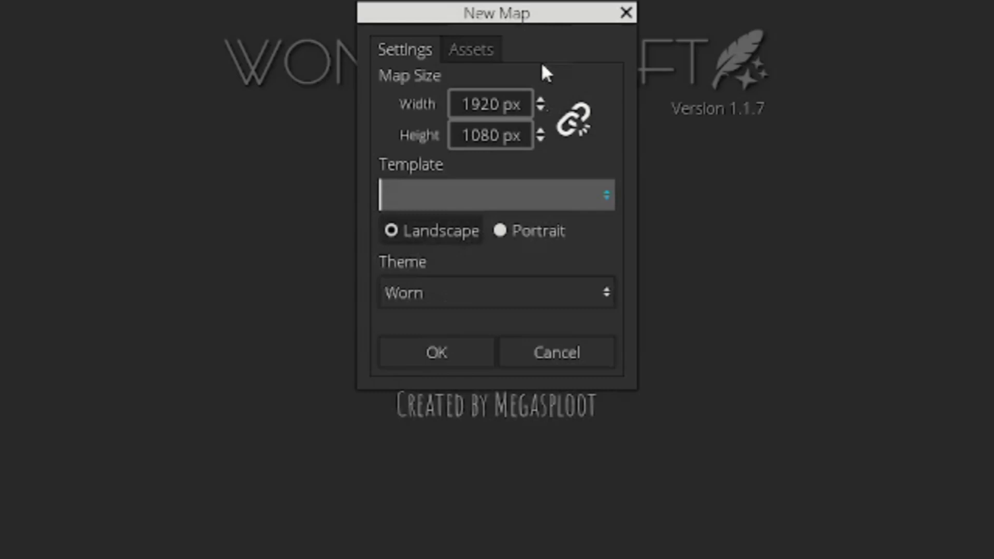
Pick the Full HD 1080p template in landscape orientation, keep the Worn theme, and create the map.
{"action": "left_click", "coordinate": [488, 201]}
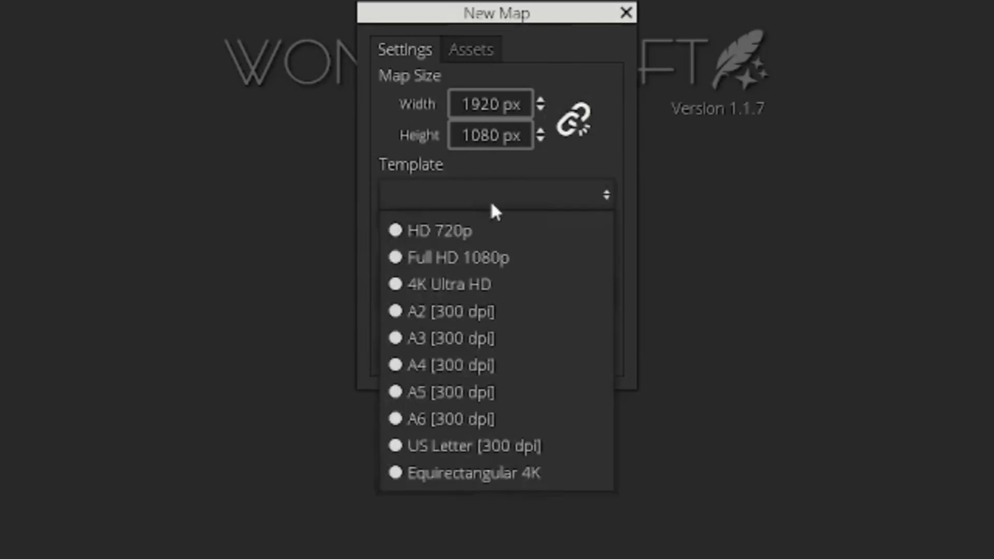
{"action": "left_click", "coordinate": [492, 257]}
{"action": "left_click", "coordinate": [499, 232]}
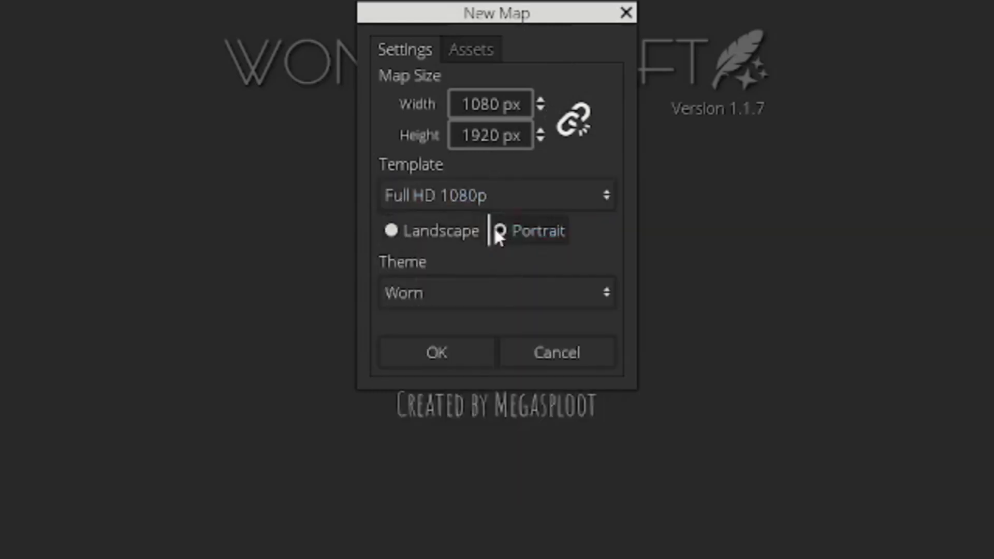
{"action": "left_click", "coordinate": [391, 230]}
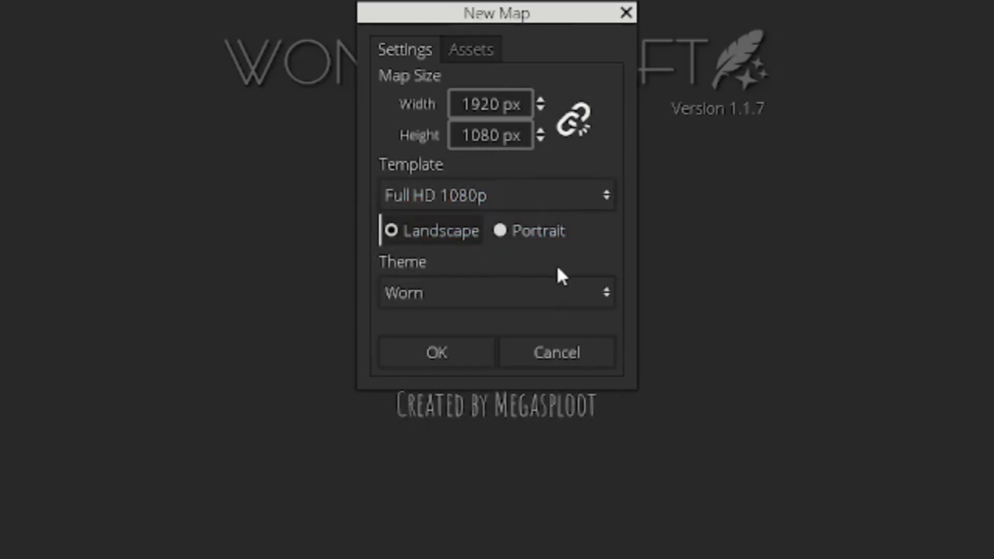
{"action": "left_click", "coordinate": [497, 293]}
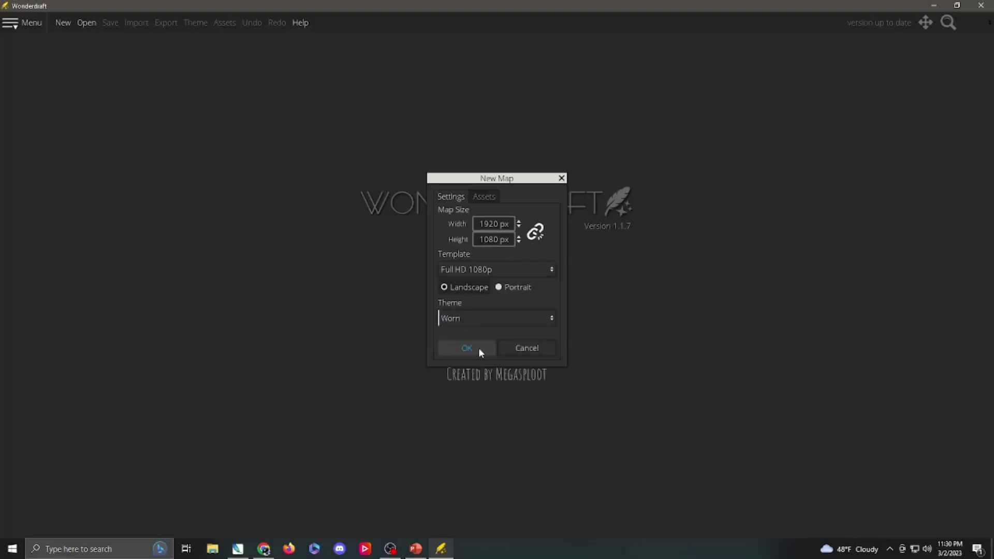
{"action": "left_click", "coordinate": [479, 351]}
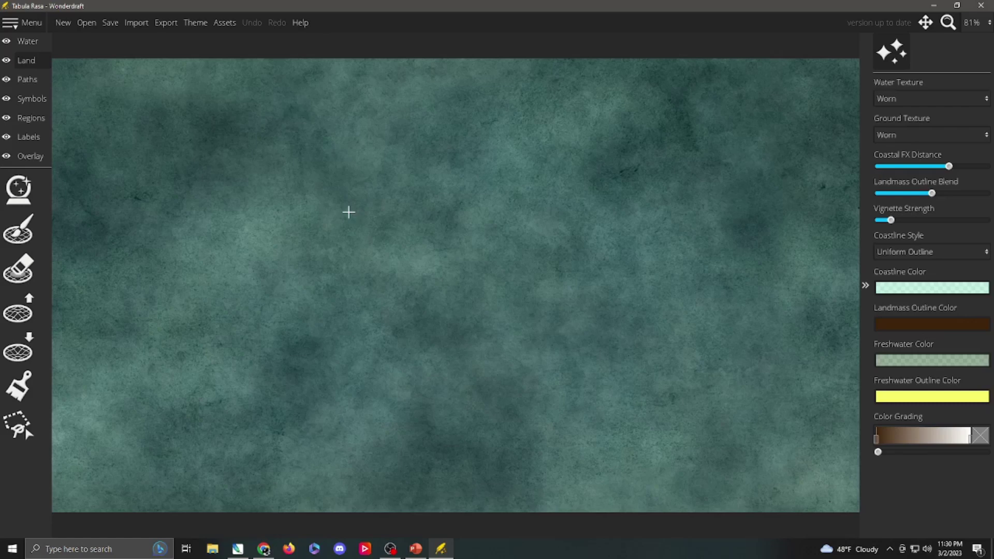
Zoom in and out on the new all-water canvas and nudge the view slightly.
{"action": "scroll", "coordinate": [348, 211], "scroll_direction": "down", "scroll_amount": 1}
{"action": "scroll", "coordinate": [348, 211], "scroll_direction": "up", "scroll_amount": 3}
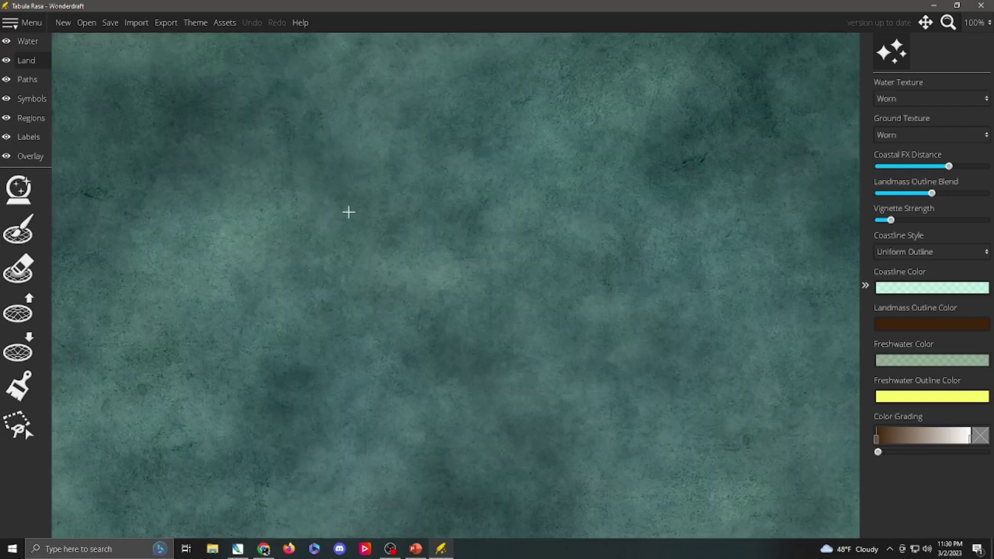
{"action": "scroll", "coordinate": [348, 212], "scroll_direction": "down", "scroll_amount": 2}
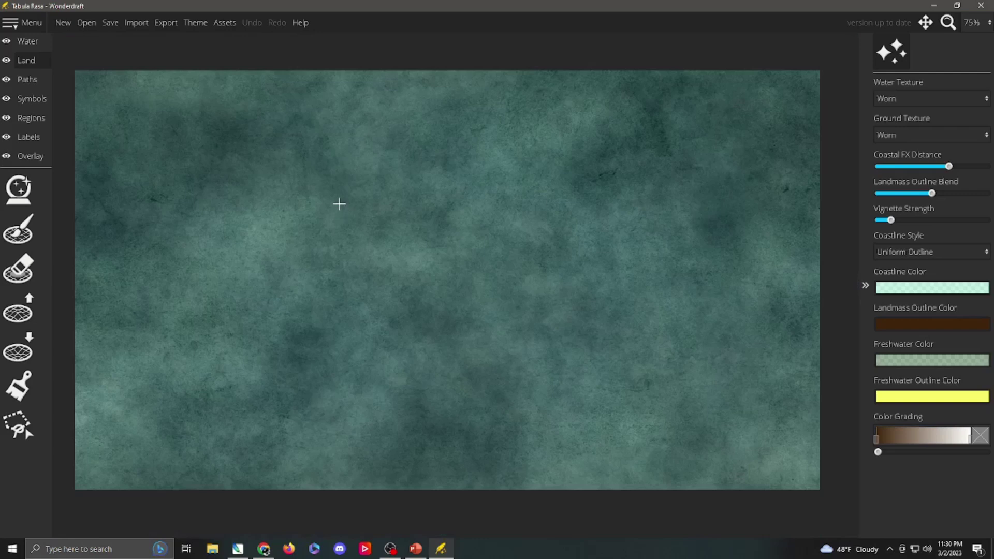
{"action": "mouse_move", "coordinate": [340, 204]}
{"action": "left_mouse_down"}
{"action": "mouse_move", "coordinate": [333, 193]}
{"action": "mouse_move", "coordinate": [343, 208]}
{"action": "left_mouse_up"}
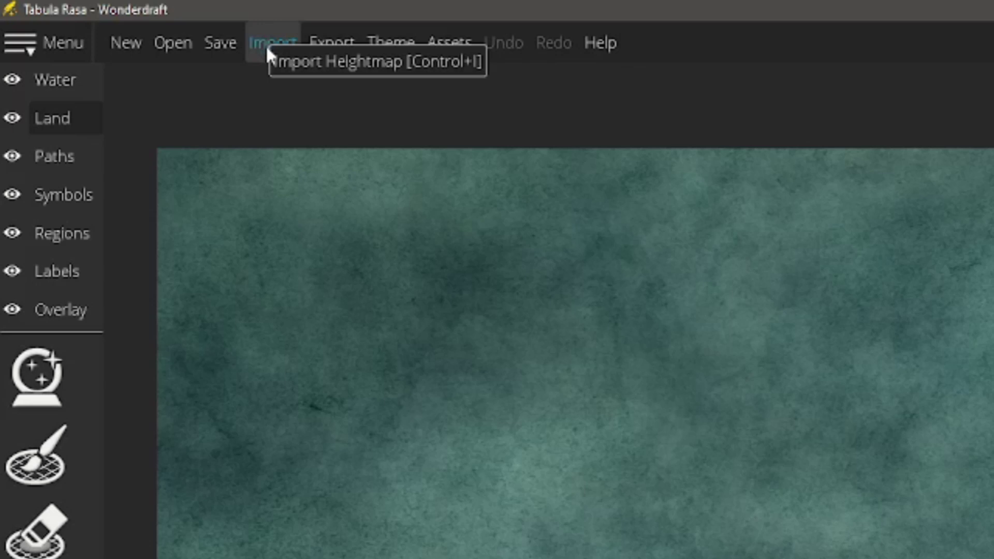
{"action": "left_click", "coordinate": [321, 42]}
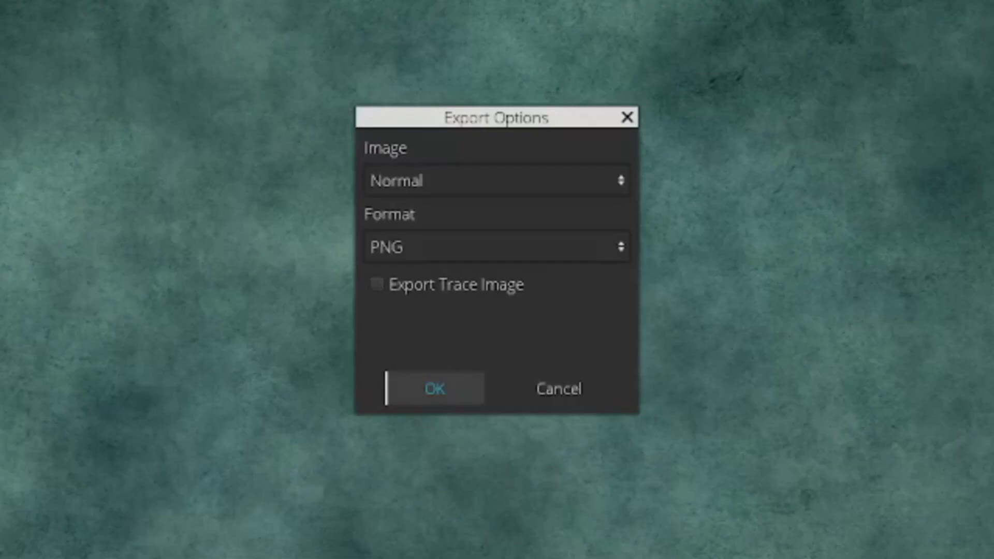
{"action": "left_click", "coordinate": [435, 182]}
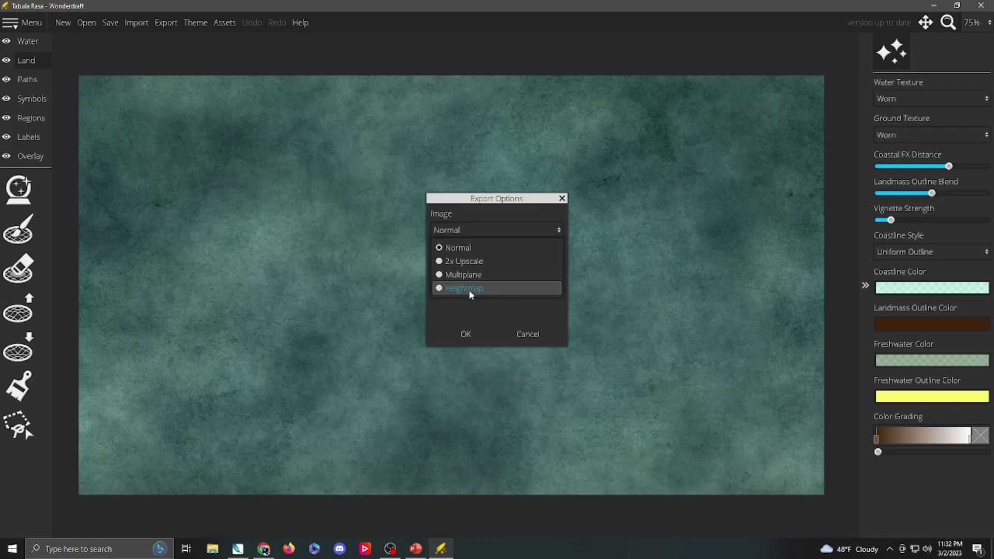
{"action": "key", "text": "Escape"}
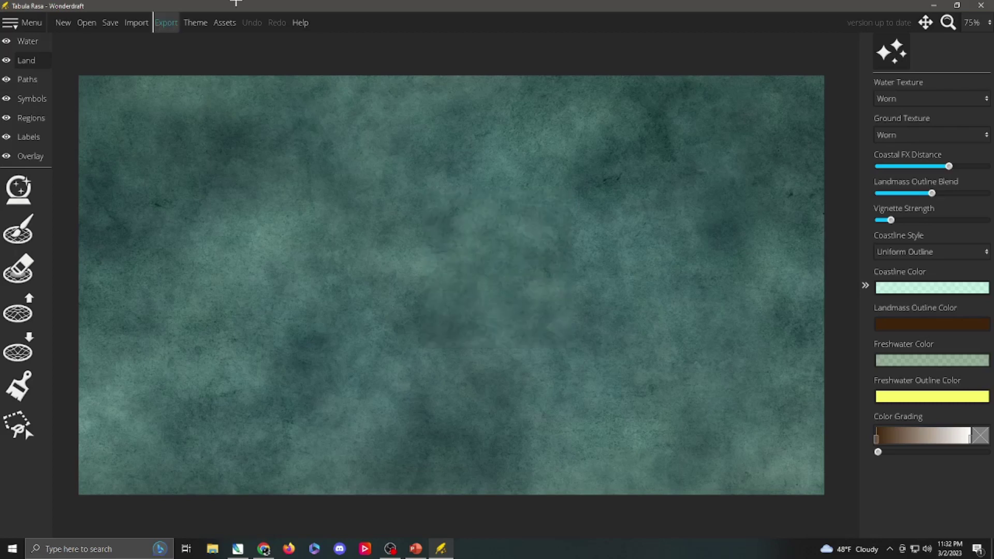
Review the available themes without changing them, then bring up the Assets to Load list.
{"action": "left_click", "coordinate": [202, 26]}
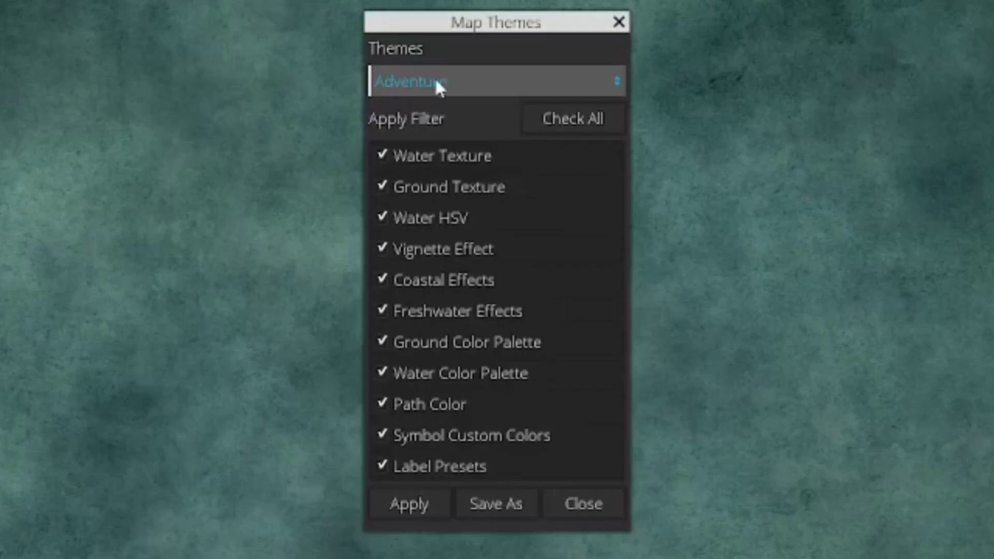
{"action": "left_click", "coordinate": [437, 83]}
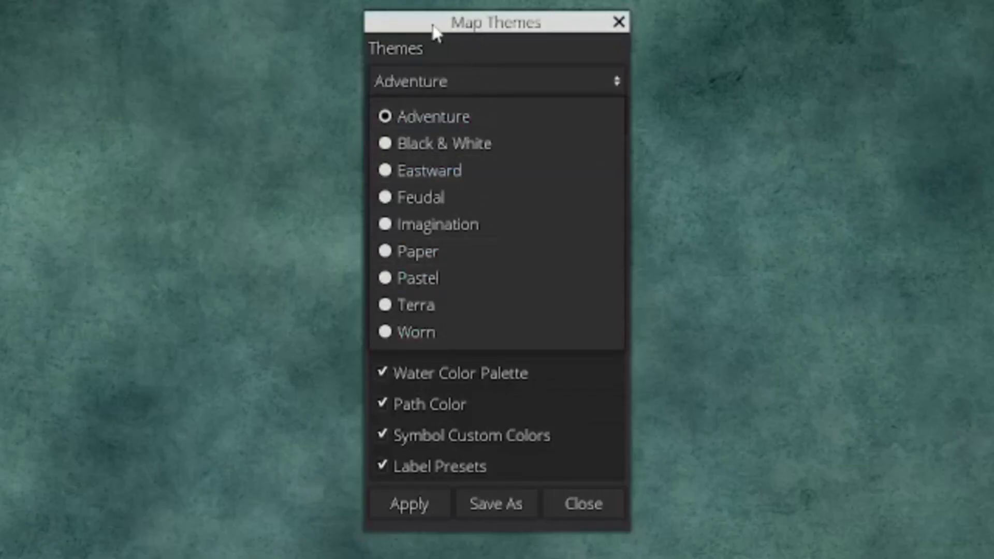
{"action": "left_click", "coordinate": [437, 80]}
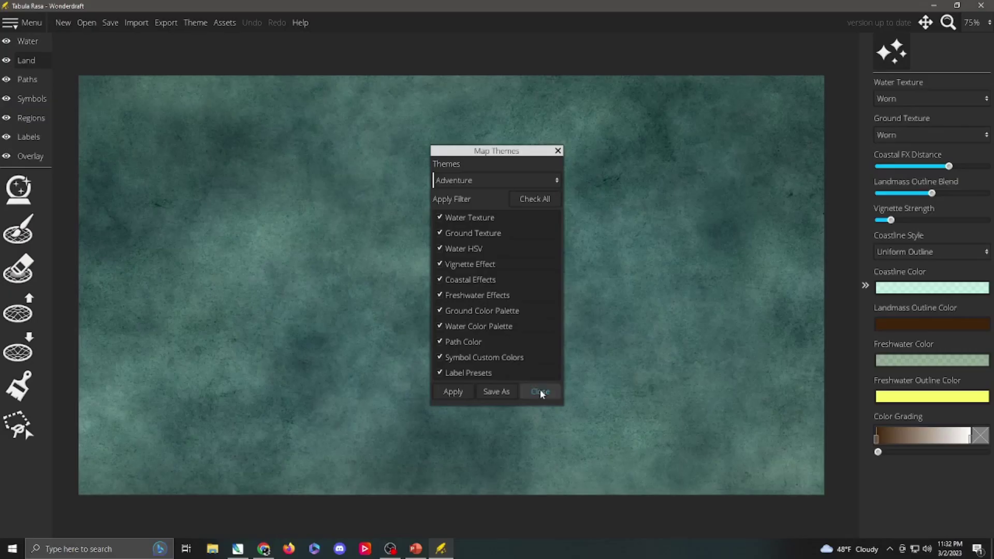
{"action": "left_click", "coordinate": [570, 502]}
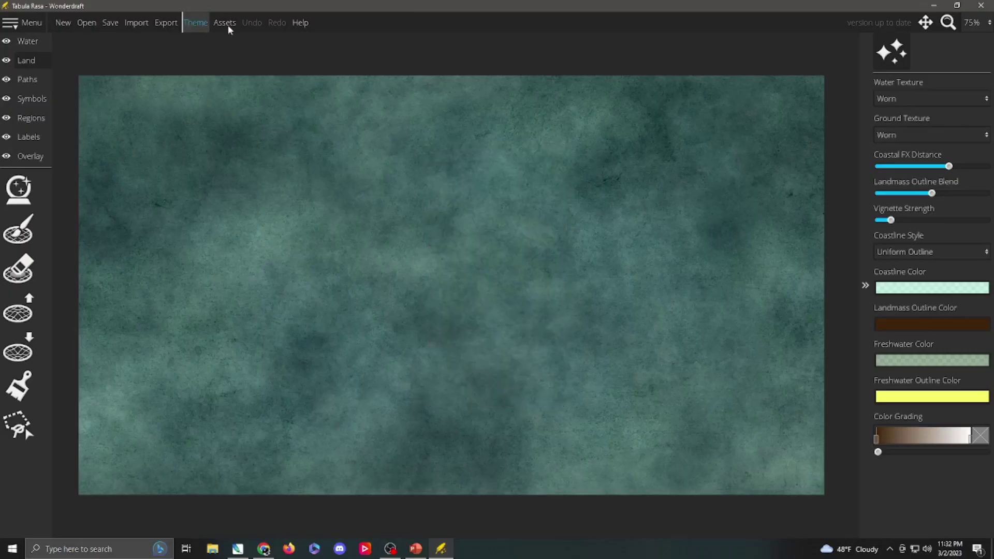
{"action": "left_click", "coordinate": [226, 23]}
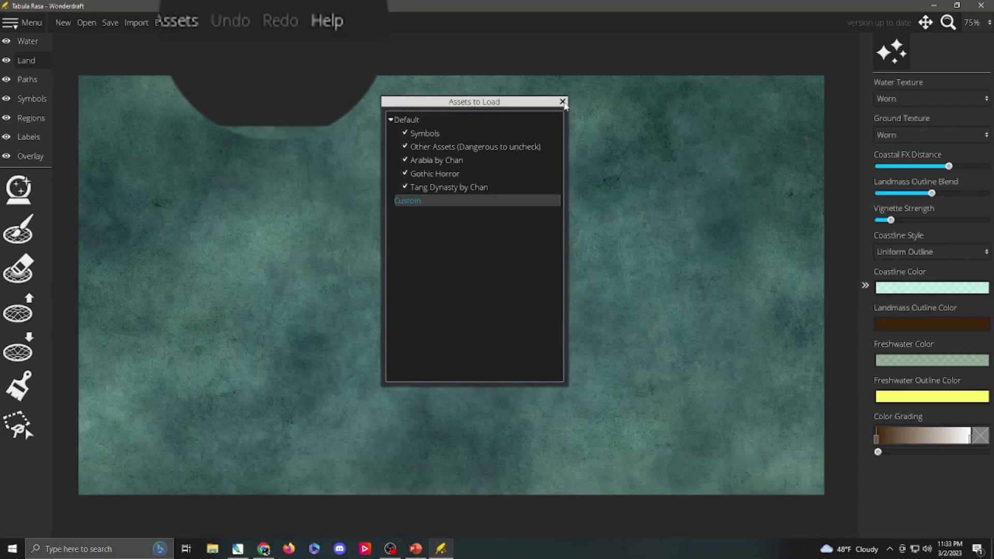
Close the Assets to Load dialog to return to the Tabula Rasa canvas.
{"action": "left_click", "coordinate": [454, 48]}
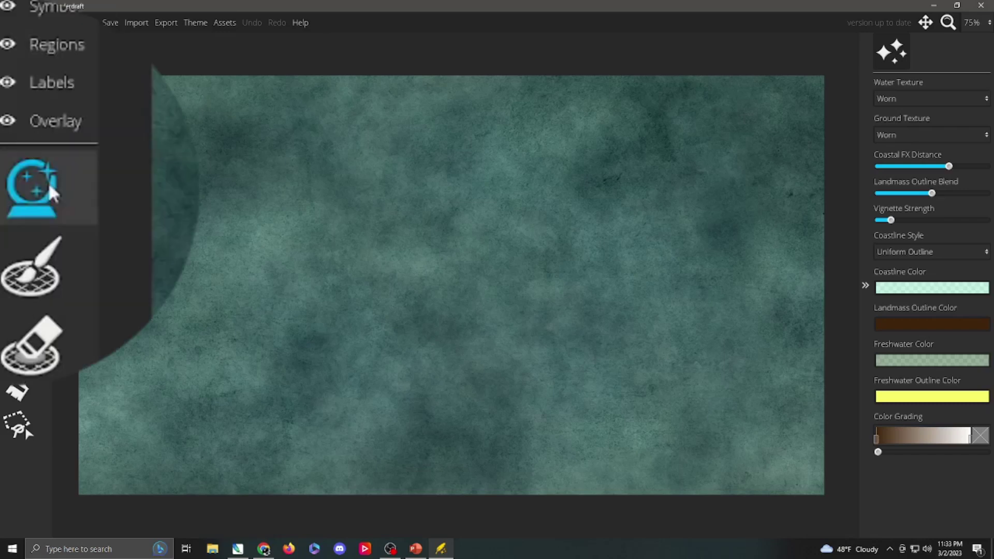
Check the Landmass Wizard settings, then switch to the Land Brush at size 64.
{"action": "left_click", "coordinate": [23, 190]}
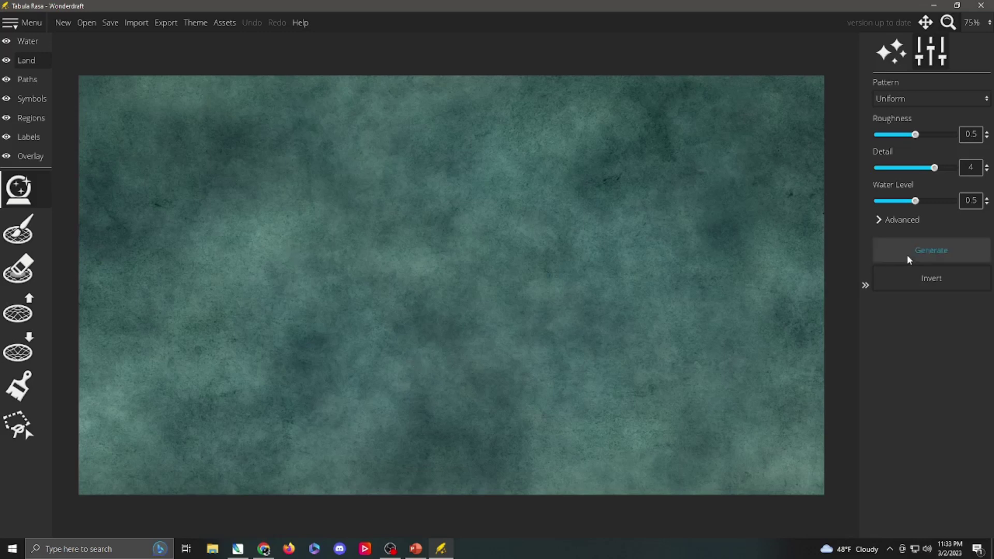
{"action": "left_click", "coordinate": [16, 233]}
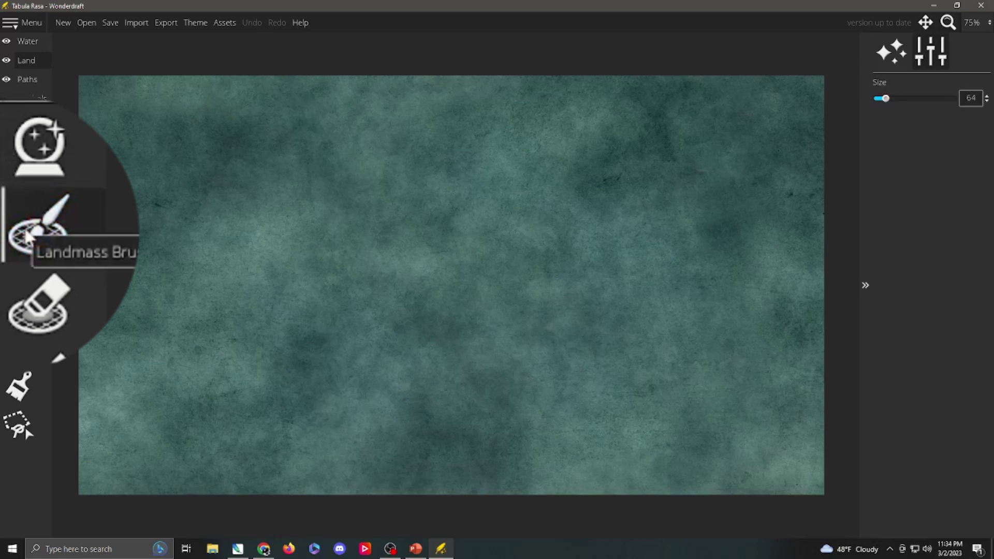
Paint an irregular island in the upper-left water with several brush strokes, filling its gaps.
{"action": "left_click", "coordinate": [178, 187]}
{"action": "mouse_move", "coordinate": [185, 192]}
{"action": "left_mouse_down"}
{"action": "mouse_move", "coordinate": [309, 255]}
{"action": "mouse_move", "coordinate": [306, 195]}
{"action": "mouse_move", "coordinate": [372, 193]}
{"action": "mouse_move", "coordinate": [371, 243]}
{"action": "mouse_move", "coordinate": [417, 246]}
{"action": "mouse_move", "coordinate": [357, 245]}
{"action": "mouse_move", "coordinate": [316, 225]}
{"action": "mouse_move", "coordinate": [436, 220]}
{"action": "mouse_move", "coordinate": [288, 203]}
{"action": "mouse_move", "coordinate": [193, 173]}
{"action": "mouse_move", "coordinate": [231, 202]}
{"action": "mouse_move", "coordinate": [302, 226]}
{"action": "mouse_move", "coordinate": [309, 201]}
{"action": "mouse_move", "coordinate": [300, 160]}
{"action": "mouse_move", "coordinate": [269, 194]}
{"action": "mouse_move", "coordinate": [384, 182]}
{"action": "mouse_move", "coordinate": [351, 263]}
{"action": "left_mouse_up"}
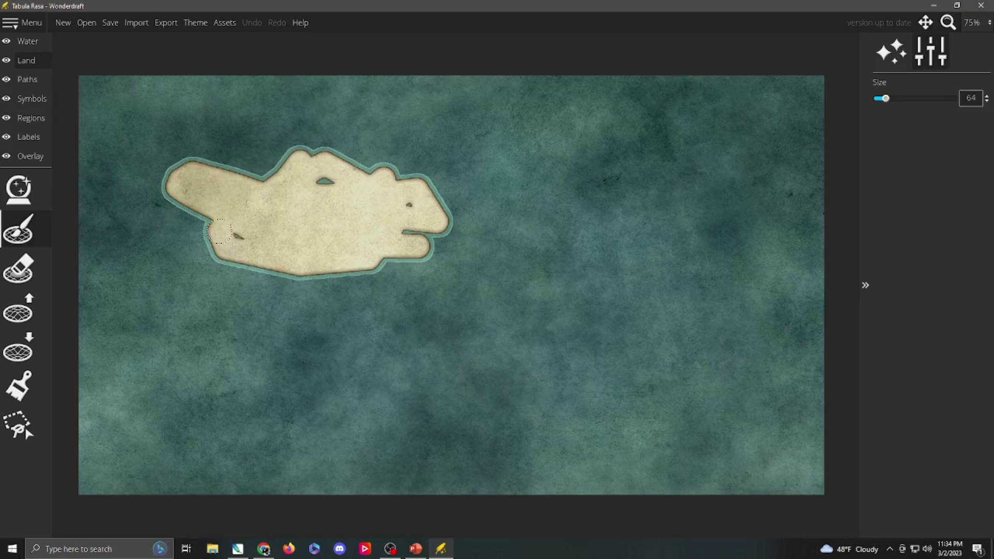
{"action": "mouse_move", "coordinate": [219, 231]}
{"action": "left_mouse_down"}
{"action": "mouse_move", "coordinate": [238, 276]}
{"action": "mouse_move", "coordinate": [275, 305]}
{"action": "mouse_move", "coordinate": [353, 257]}
{"action": "mouse_move", "coordinate": [274, 288]}
{"action": "left_mouse_up"}
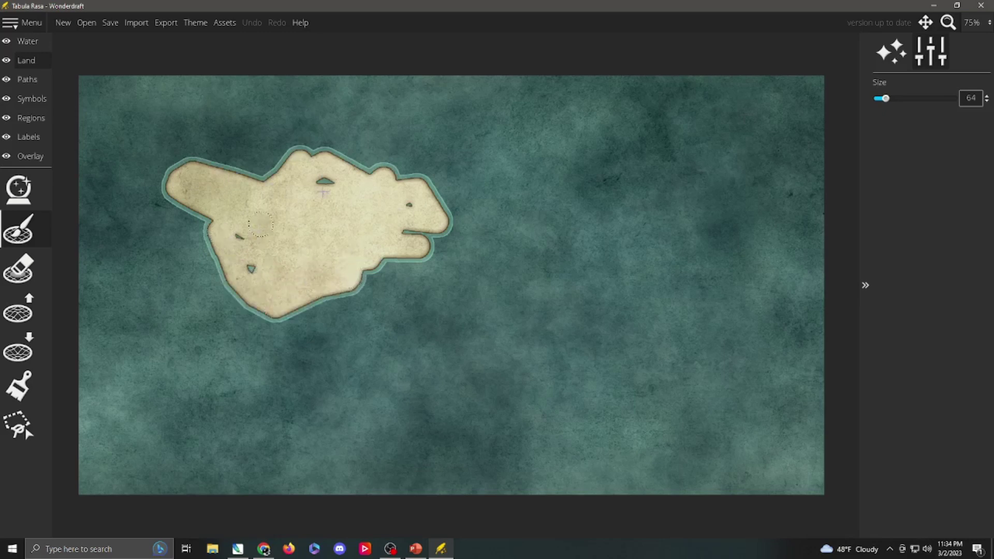
{"action": "mouse_move", "coordinate": [322, 192]}
{"action": "left_mouse_down"}
{"action": "mouse_move", "coordinate": [367, 193]}
{"action": "mouse_move", "coordinate": [422, 215]}
{"action": "mouse_move", "coordinate": [423, 233]}
{"action": "mouse_move", "coordinate": [287, 316]}
{"action": "mouse_move", "coordinate": [335, 313]}
{"action": "mouse_move", "coordinate": [413, 263]}
{"action": "mouse_move", "coordinate": [418, 280]}
{"action": "mouse_move", "coordinate": [368, 312]}
{"action": "mouse_move", "coordinate": [287, 295]}
{"action": "mouse_move", "coordinate": [363, 313]}
{"action": "mouse_move", "coordinate": [279, 293]}
{"action": "mouse_move", "coordinate": [242, 245]}
{"action": "mouse_move", "coordinate": [422, 226]}
{"action": "left_mouse_up"}
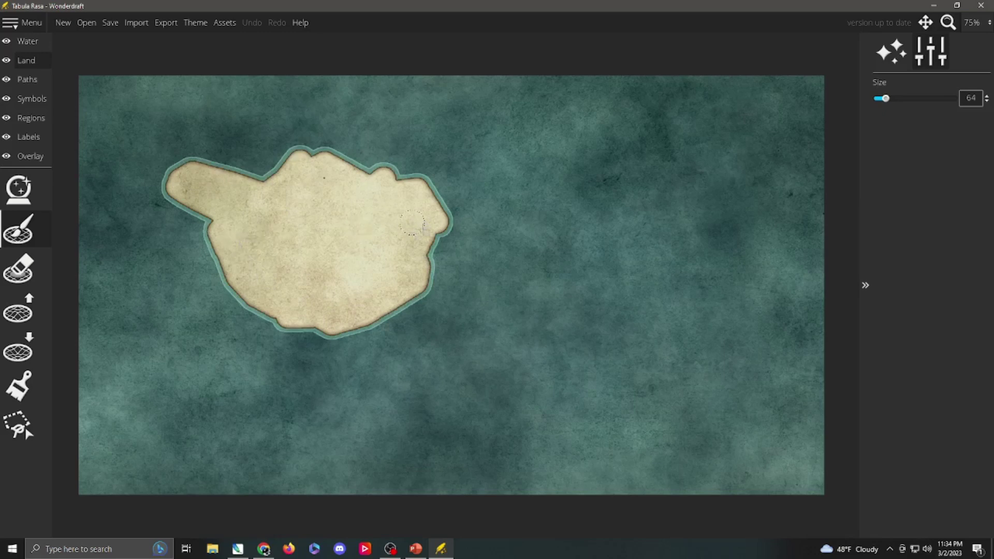
{"action": "left_click_drag", "start_coordinate": [316, 184], "coordinate": [291, 191]}
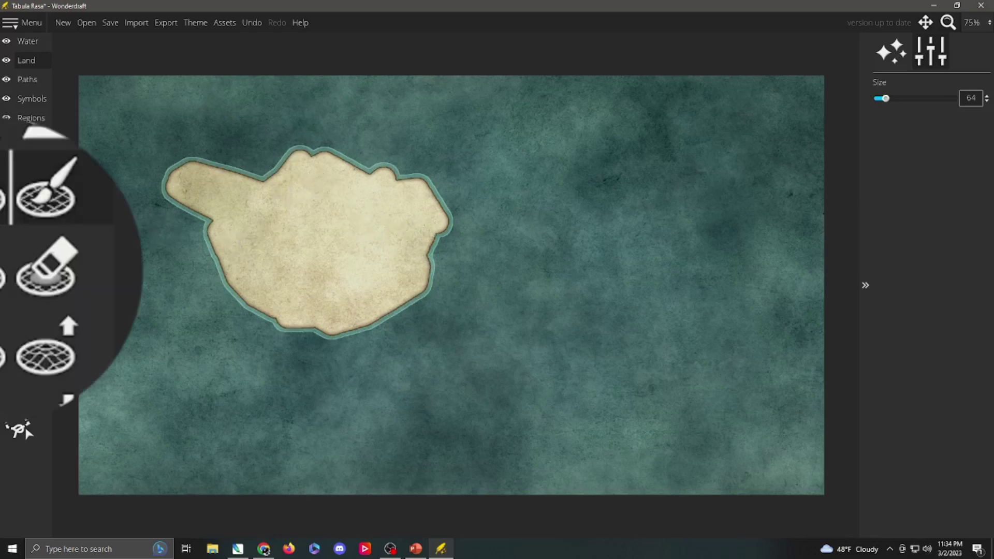
Trim the island's west and south-west shores with an enlarged land eraser.
{"action": "left_click", "coordinate": [19, 275]}
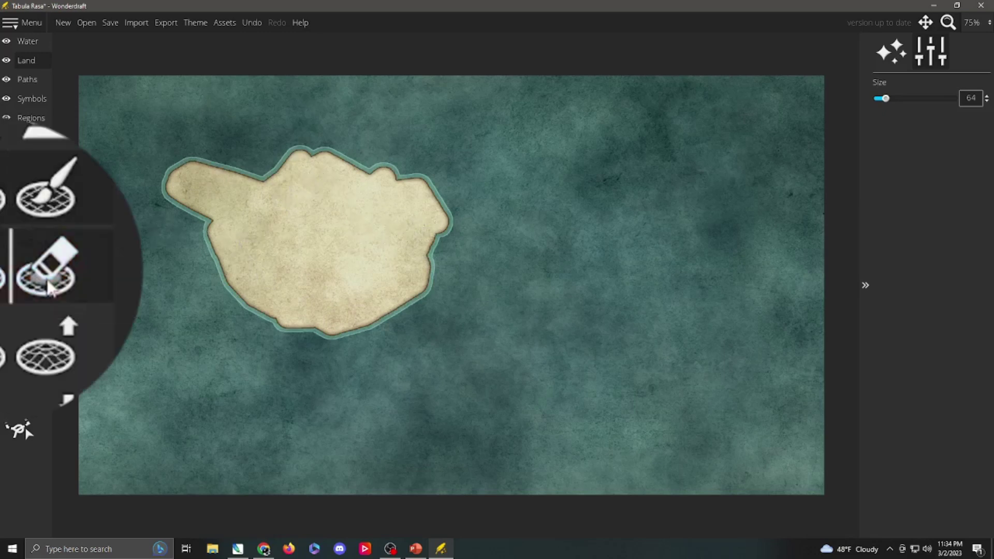
{"action": "mouse_move", "coordinate": [170, 193]}
{"action": "left_mouse_down"}
{"action": "mouse_move", "coordinate": [207, 219]}
{"action": "mouse_move", "coordinate": [236, 284]}
{"action": "left_mouse_up"}
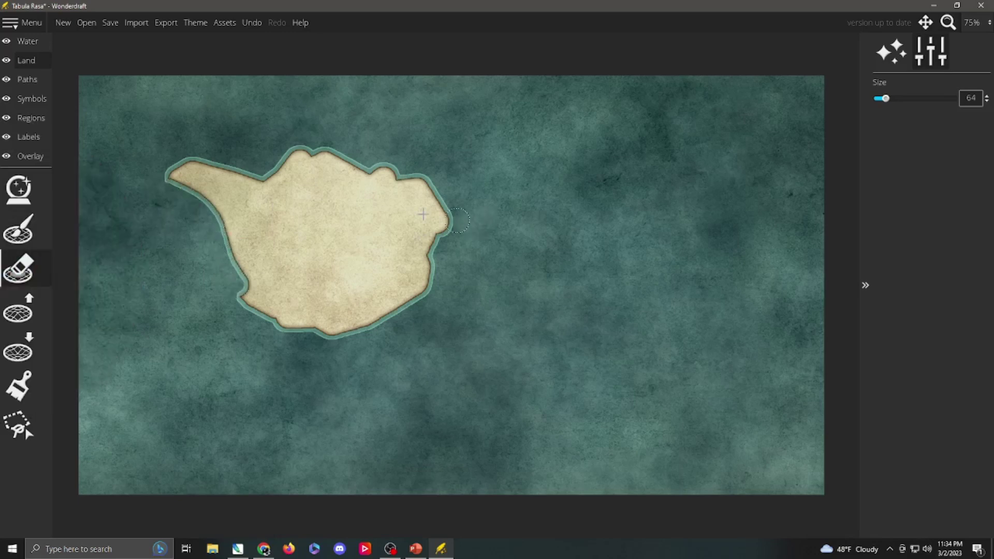
{"action": "scroll", "coordinate": [304, 253], "scroll_direction": "up", "scroll_amount": 3}
{"action": "mouse_move", "coordinate": [243, 296]}
{"action": "left_mouse_down"}
{"action": "mouse_move", "coordinate": [300, 318]}
{"action": "mouse_move", "coordinate": [284, 308]}
{"action": "left_mouse_up"}
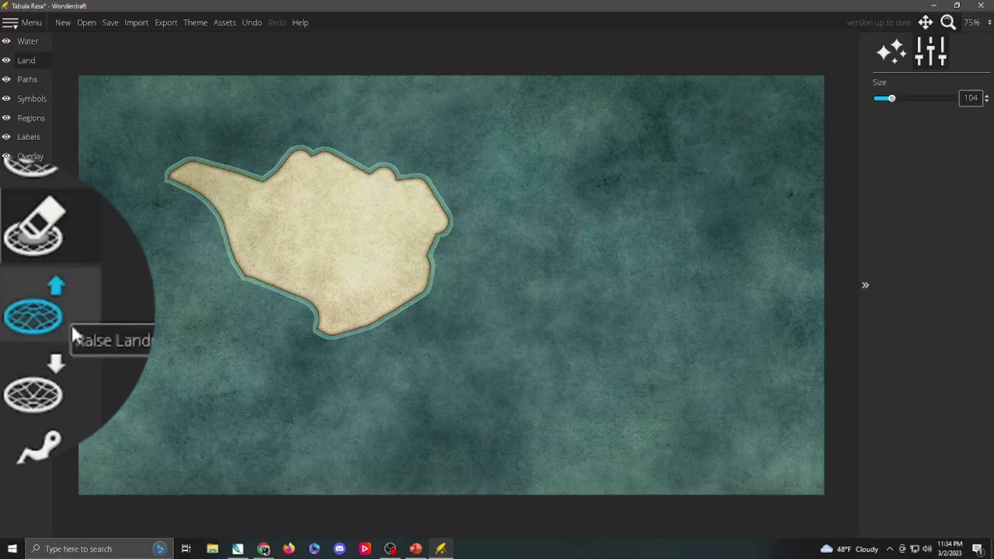
Choose Raise Land with brush size 71 and roughness 2.
{"action": "left_click", "coordinate": [39, 312]}
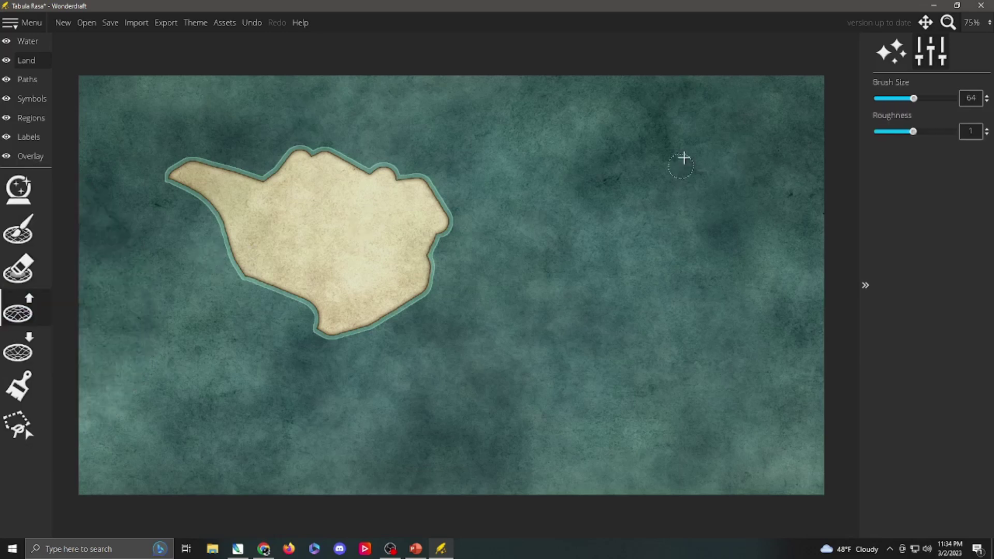
{"action": "left_click_drag", "start_coordinate": [848, 120], "coordinate": [857, 121]}
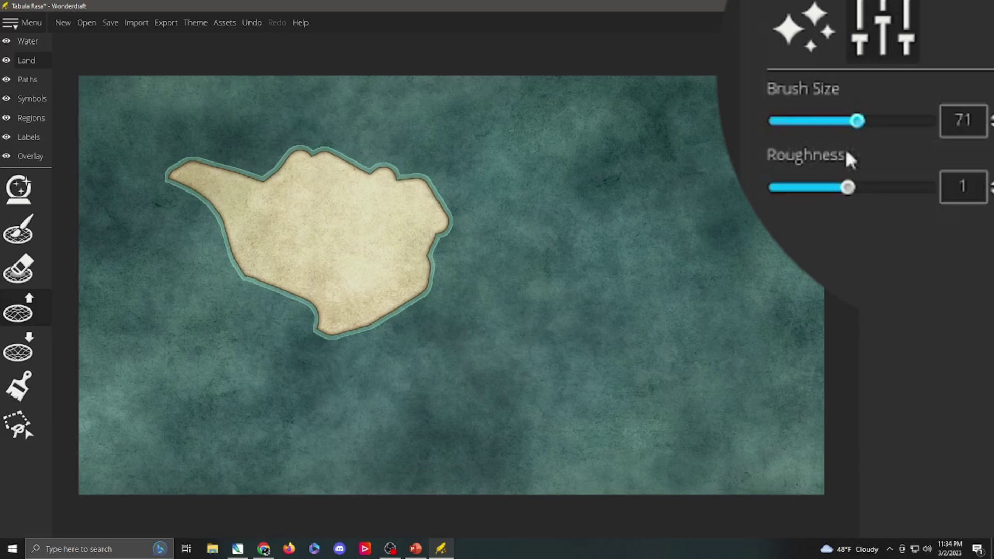
{"action": "left_click_drag", "start_coordinate": [847, 188], "coordinate": [838, 187]}
{"action": "left_click", "coordinate": [862, 189]}
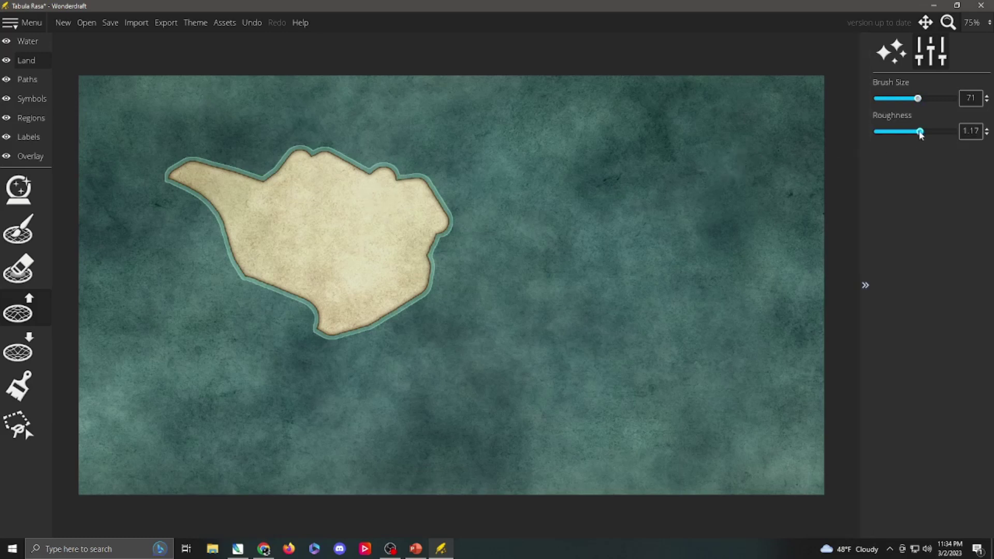
{"action": "left_click_drag", "start_coordinate": [919, 132], "coordinate": [867, 130]}
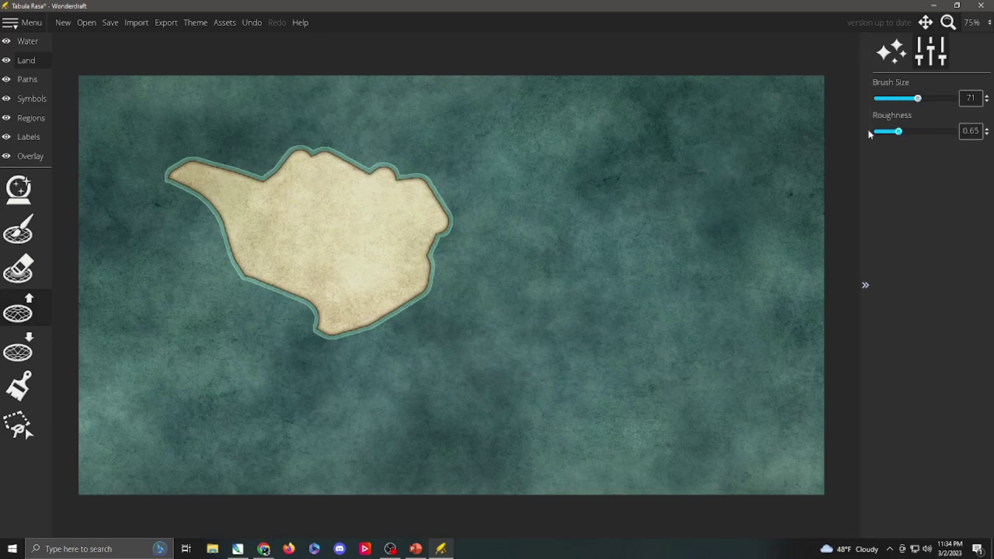
Raise two islets west of the island, jagged coast bumps, and a south-west islet chain.
{"action": "left_click", "coordinate": [174, 241]}
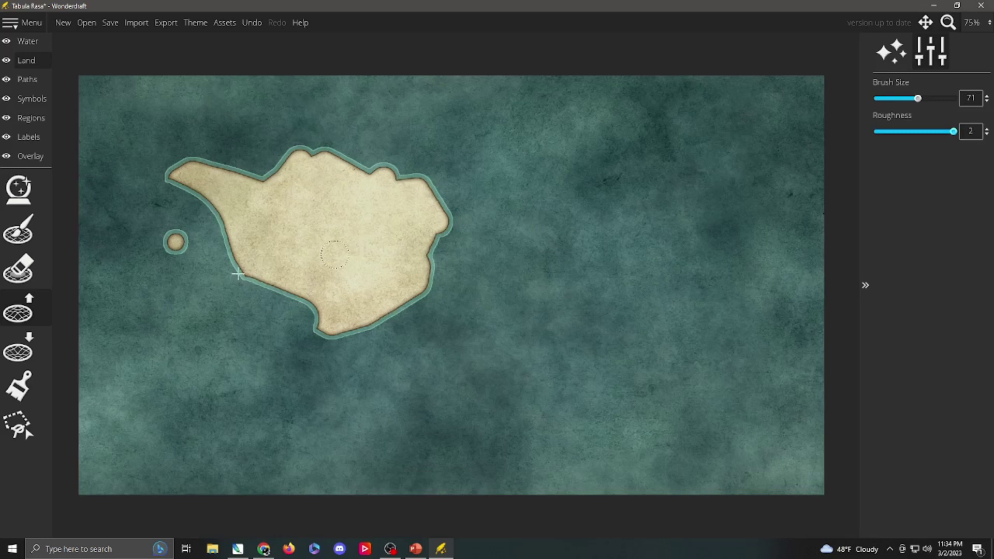
{"action": "left_click", "coordinate": [199, 270]}
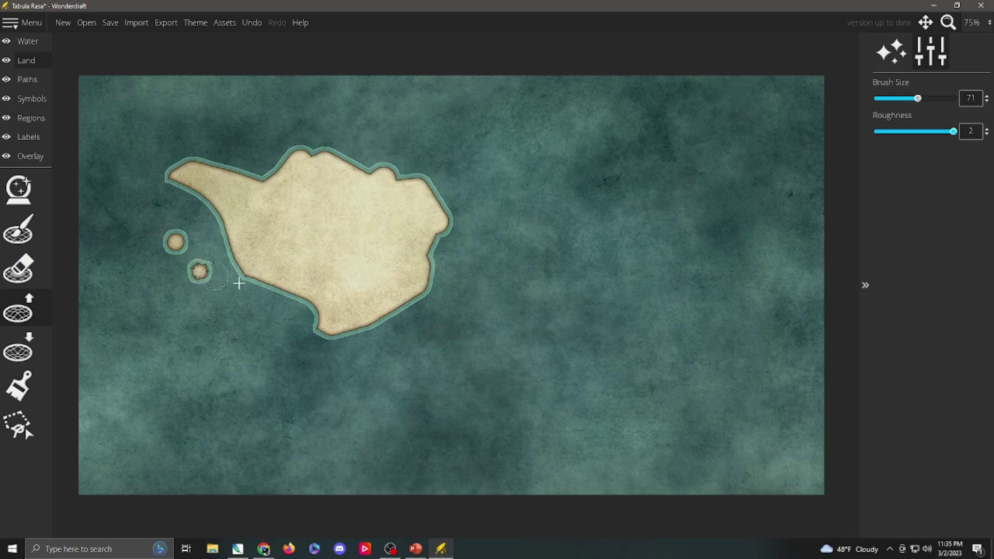
{"action": "mouse_move", "coordinate": [245, 285]}
{"action": "left_mouse_down"}
{"action": "mouse_move", "coordinate": [248, 278]}
{"action": "mouse_move", "coordinate": [299, 303]}
{"action": "mouse_move", "coordinate": [315, 320]}
{"action": "mouse_move", "coordinate": [290, 299]}
{"action": "mouse_move", "coordinate": [256, 296]}
{"action": "left_mouse_up"}
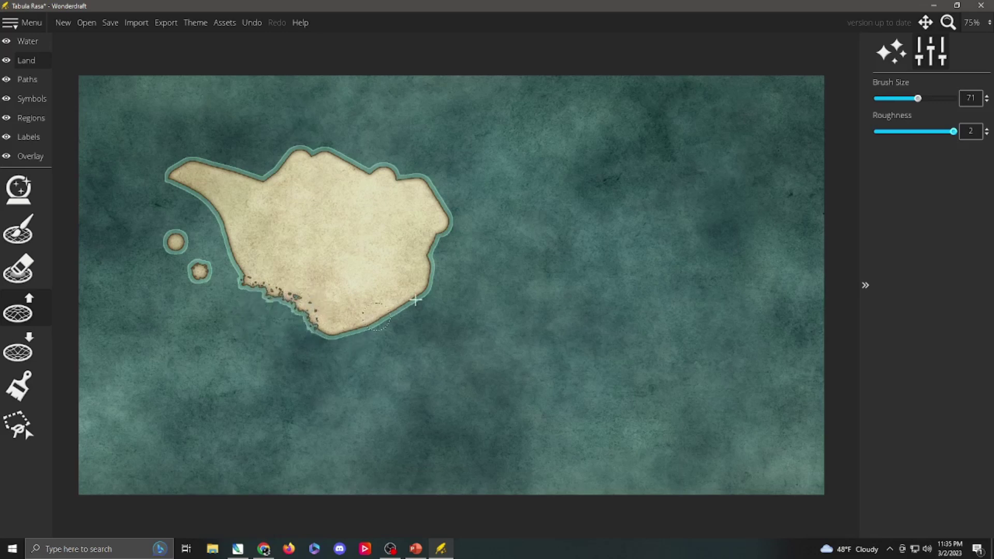
{"action": "mouse_move", "coordinate": [442, 203]}
{"action": "left_mouse_down"}
{"action": "mouse_move", "coordinate": [425, 174]}
{"action": "mouse_move", "coordinate": [396, 173]}
{"action": "left_mouse_up"}
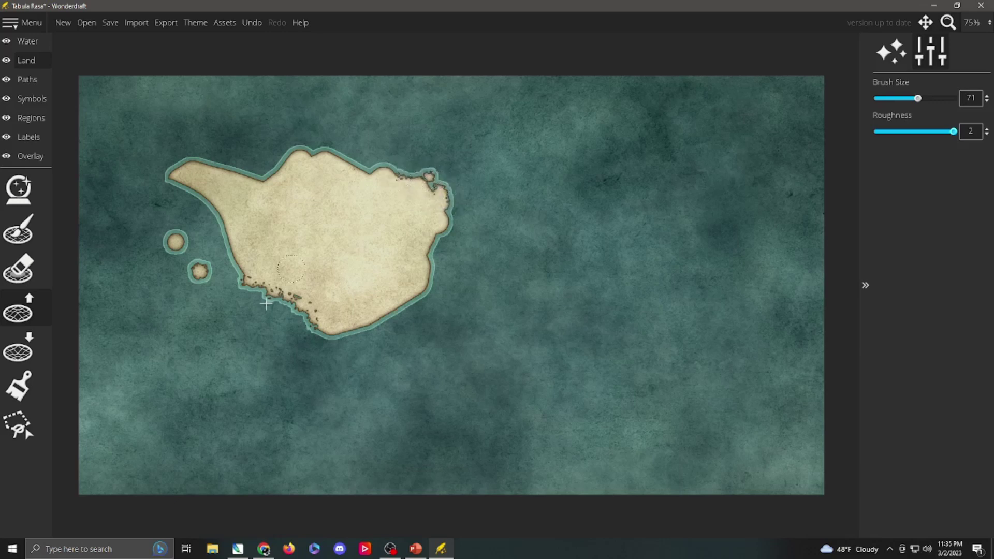
{"action": "mouse_move", "coordinate": [229, 311]}
{"action": "left_mouse_down"}
{"action": "mouse_move", "coordinate": [203, 329]}
{"action": "mouse_move", "coordinate": [164, 387]}
{"action": "mouse_move", "coordinate": [141, 380]}
{"action": "mouse_move", "coordinate": [172, 370]}
{"action": "left_mouse_up"}
{"action": "left_click", "coordinate": [220, 348]}
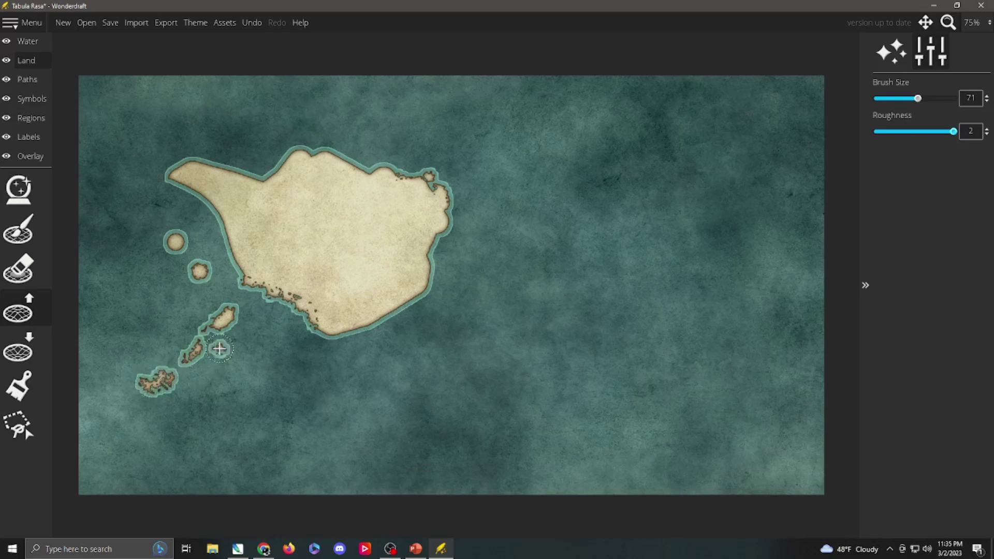
{"action": "mouse_move", "coordinate": [220, 348]}
{"action": "left_mouse_down"}
{"action": "mouse_move", "coordinate": [214, 332]}
{"action": "mouse_move", "coordinate": [196, 365]}
{"action": "mouse_move", "coordinate": [220, 352]}
{"action": "left_mouse_up"}
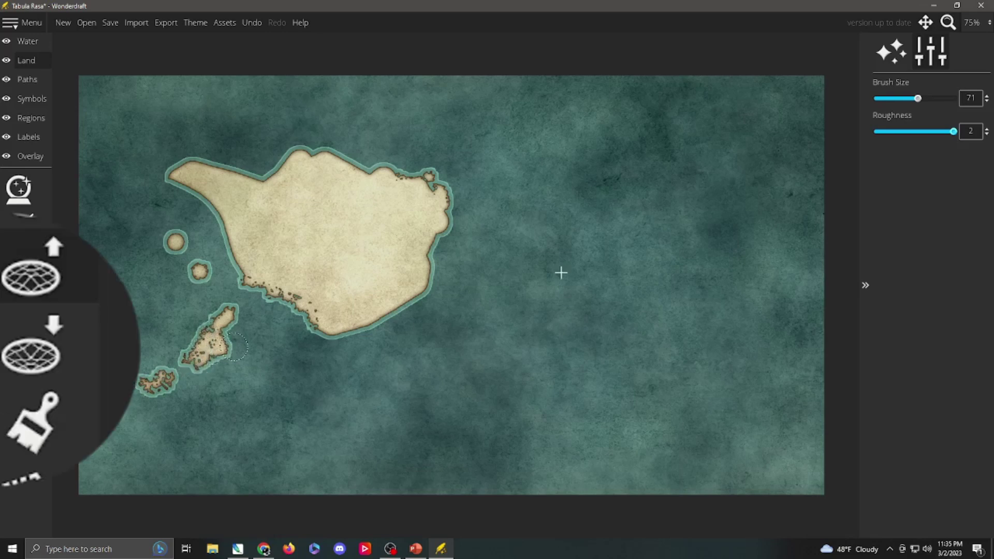
With Lower Land, shrink the western islet, carve inland pools, and notch the northern coast.
{"action": "left_click", "coordinate": [26, 357]}
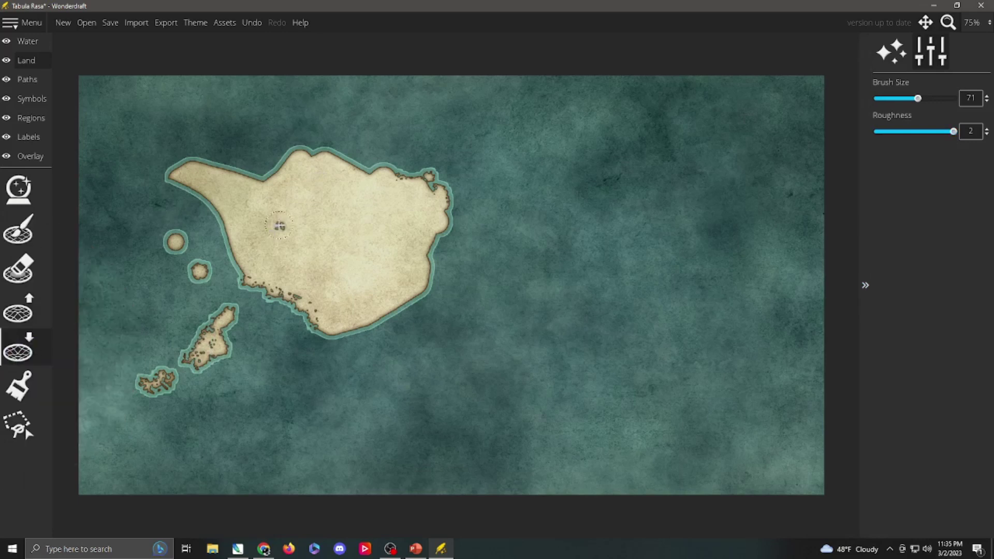
{"action": "mouse_move", "coordinate": [188, 244]}
{"action": "left_mouse_down"}
{"action": "mouse_move", "coordinate": [165, 243]}
{"action": "mouse_move", "coordinate": [199, 250]}
{"action": "left_mouse_up"}
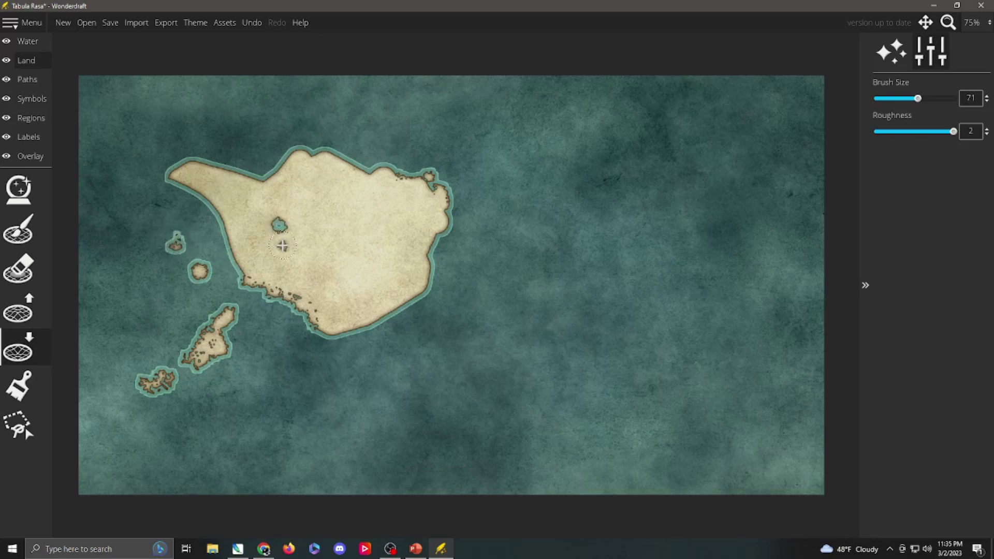
{"action": "mouse_move", "coordinate": [282, 246]}
{"action": "left_mouse_down"}
{"action": "mouse_move", "coordinate": [325, 265]}
{"action": "mouse_move", "coordinate": [328, 228]}
{"action": "left_mouse_up"}
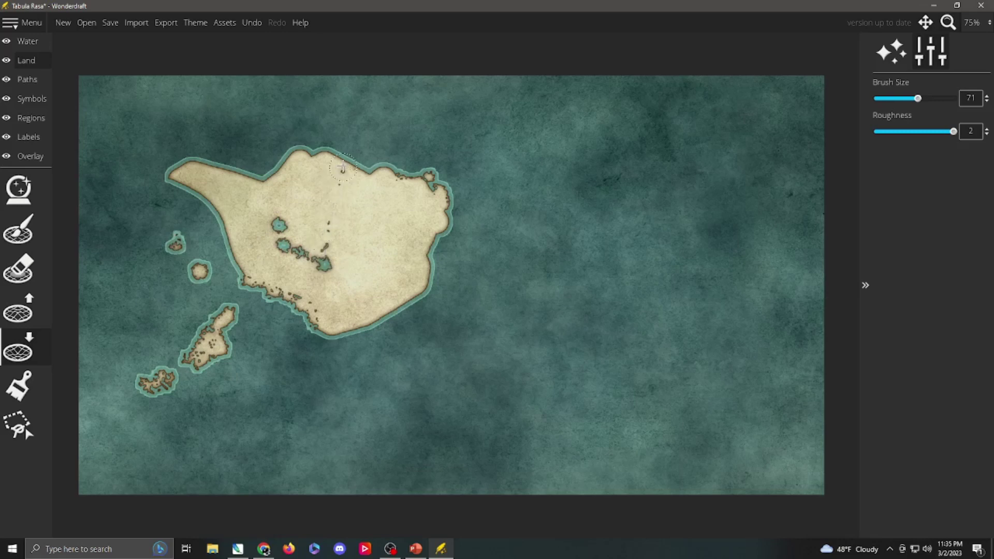
{"action": "mouse_move", "coordinate": [342, 168]}
{"action": "left_mouse_down"}
{"action": "mouse_move", "coordinate": [323, 154]}
{"action": "mouse_move", "coordinate": [279, 167]}
{"action": "mouse_move", "coordinate": [306, 193]}
{"action": "left_mouse_up"}
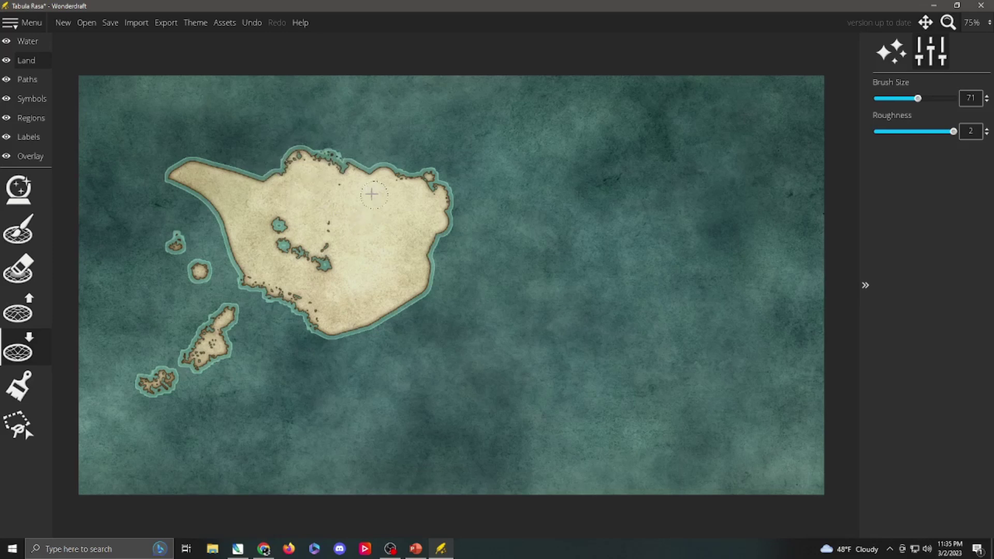
{"action": "mouse_move", "coordinate": [372, 194]}
{"action": "left_mouse_down"}
{"action": "mouse_move", "coordinate": [369, 213]}
{"action": "mouse_move", "coordinate": [377, 224]}
{"action": "mouse_move", "coordinate": [395, 203]}
{"action": "mouse_move", "coordinate": [375, 188]}
{"action": "mouse_move", "coordinate": [360, 193]}
{"action": "mouse_move", "coordinate": [378, 228]}
{"action": "mouse_move", "coordinate": [405, 226]}
{"action": "left_mouse_up"}
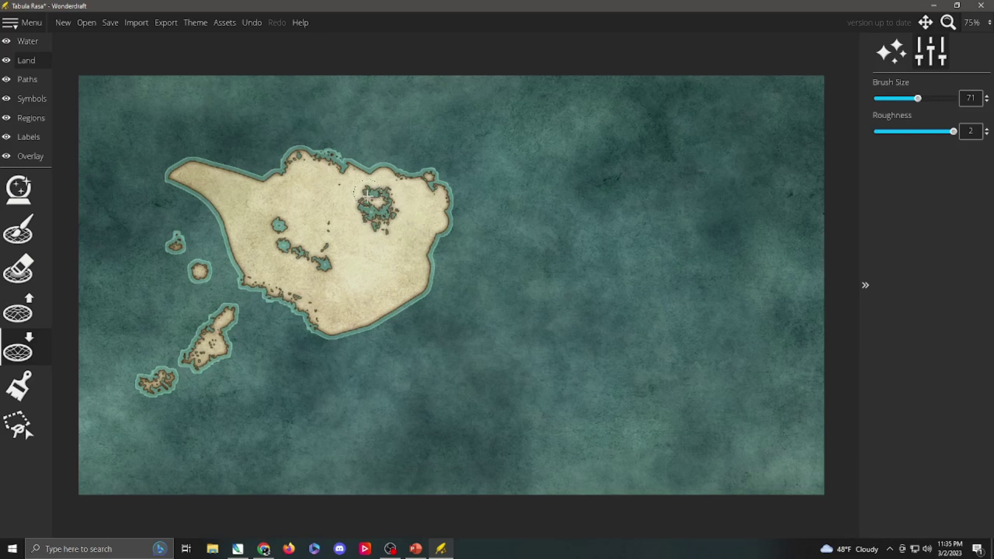
{"action": "mouse_move", "coordinate": [353, 168]}
{"action": "left_mouse_down"}
{"action": "mouse_move", "coordinate": [315, 159]}
{"action": "mouse_move", "coordinate": [264, 178]}
{"action": "mouse_move", "coordinate": [214, 165]}
{"action": "mouse_move", "coordinate": [182, 170]}
{"action": "mouse_move", "coordinate": [212, 206]}
{"action": "left_mouse_up"}
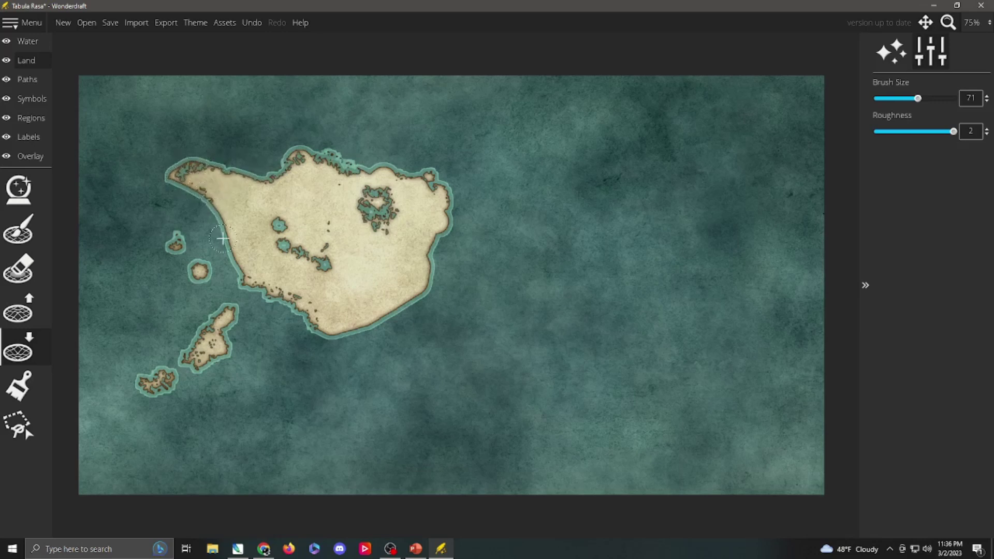
Switch to Ground Color painting and choose the cloudy brush after trying the hard and soft brushes.
{"action": "left_click", "coordinate": [45, 390]}
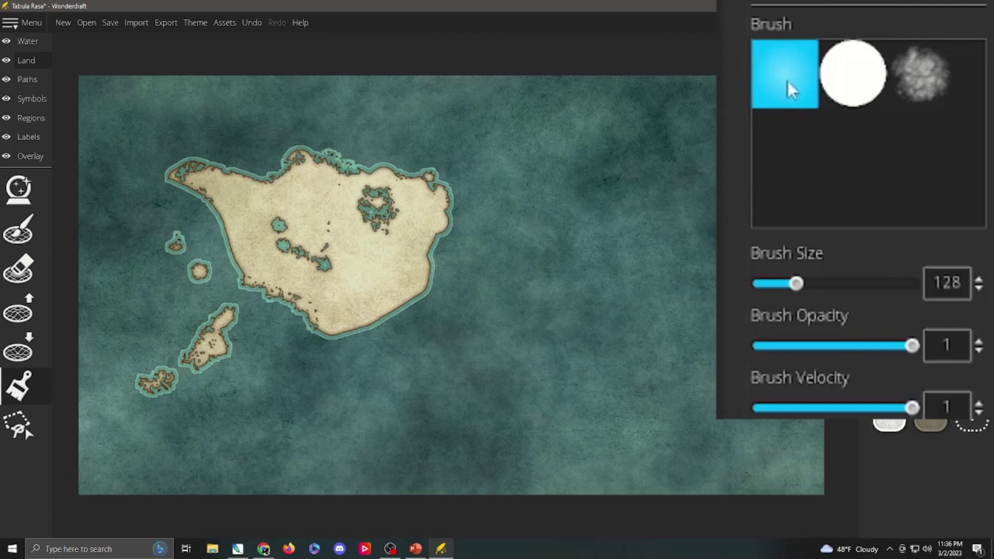
{"action": "left_click", "coordinate": [852, 90]}
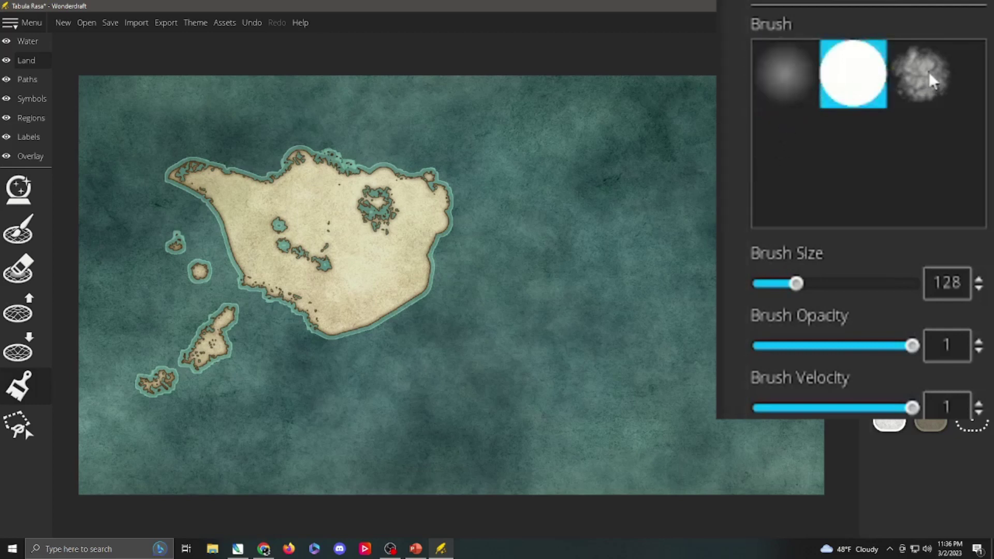
{"action": "left_click", "coordinate": [930, 79]}
{"action": "left_click", "coordinate": [789, 80]}
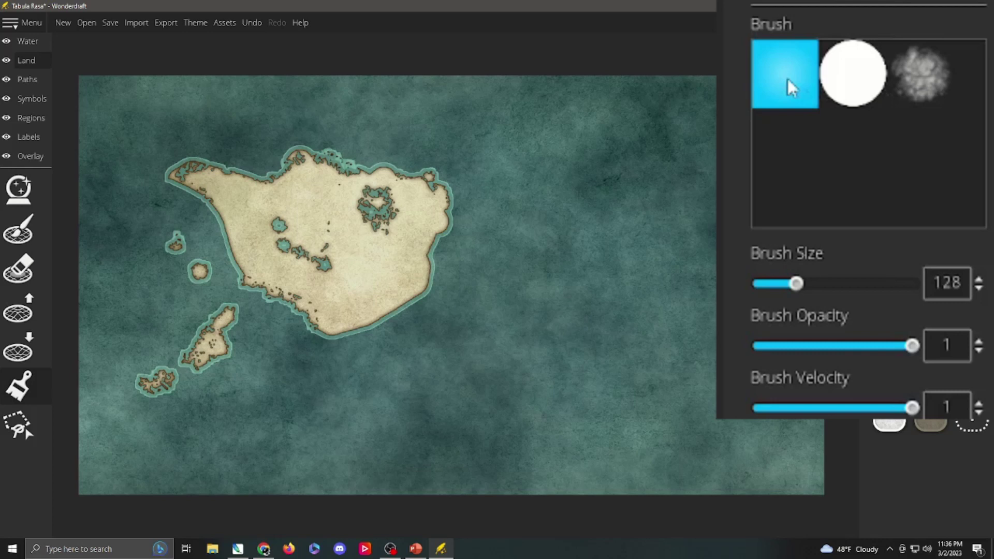
{"action": "left_click", "coordinate": [860, 88]}
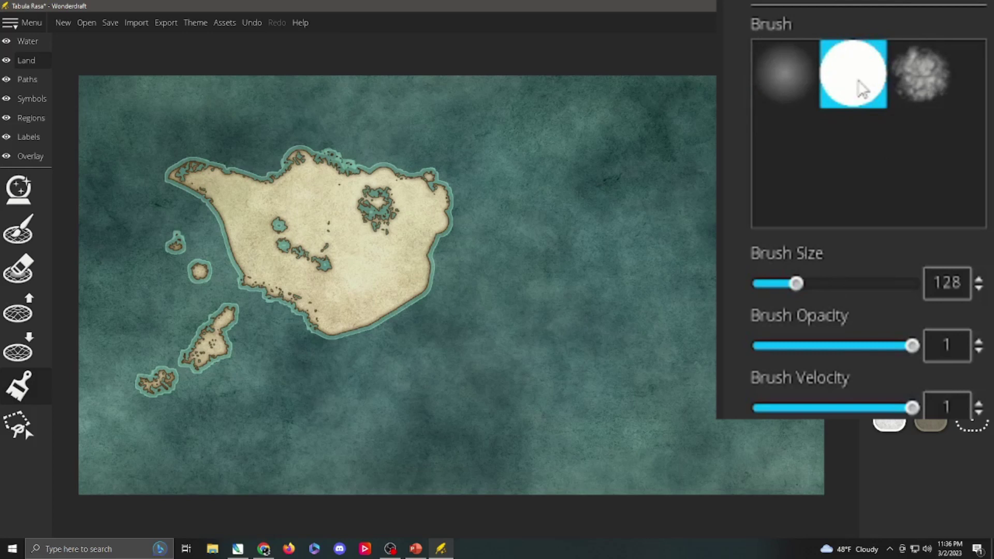
{"action": "left_click", "coordinate": [923, 88]}
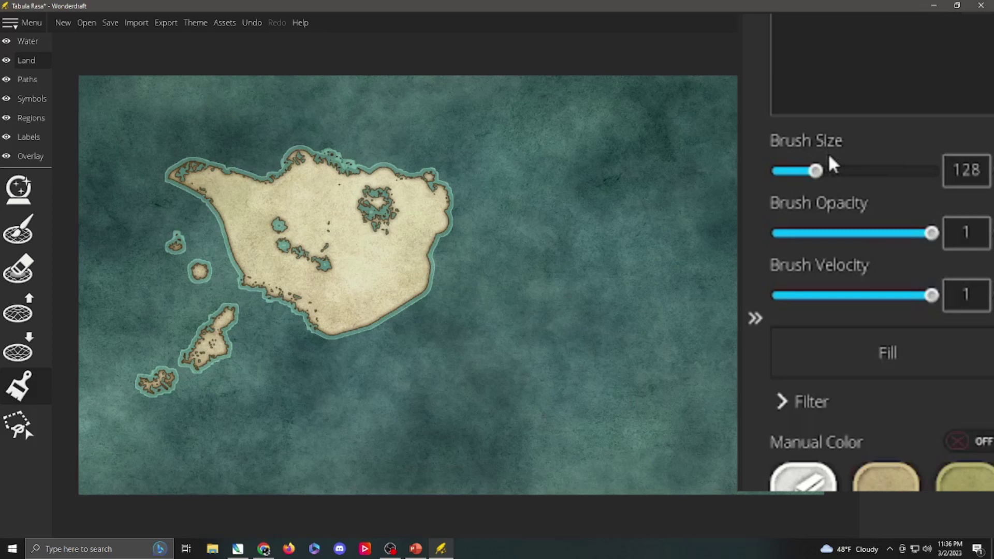
Set the ground colour brush to size 179 with opacity 1 and velocity 1.
{"action": "left_click_drag", "start_coordinate": [818, 172], "coordinate": [844, 171]}
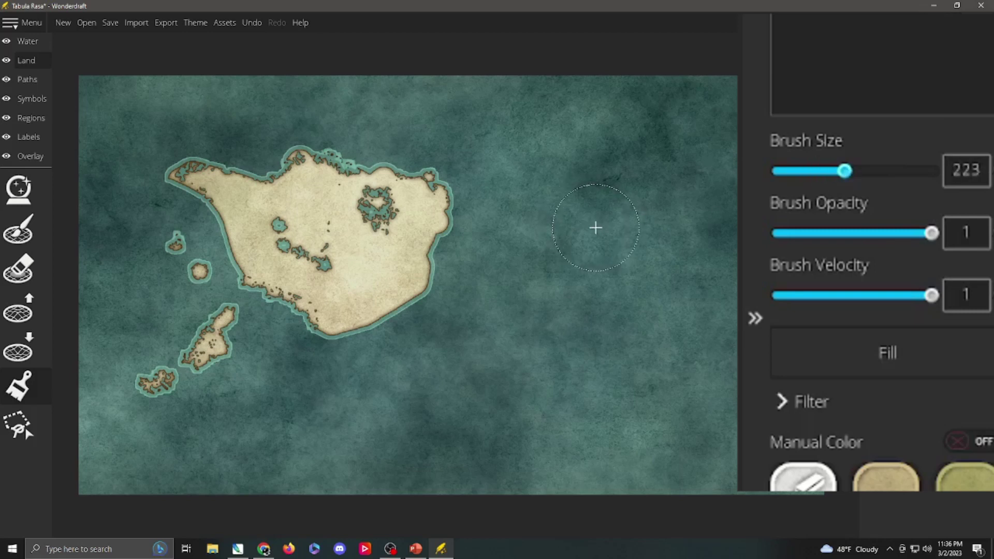
{"action": "scroll", "coordinate": [595, 228], "scroll_direction": "down", "scroll_amount": 7}
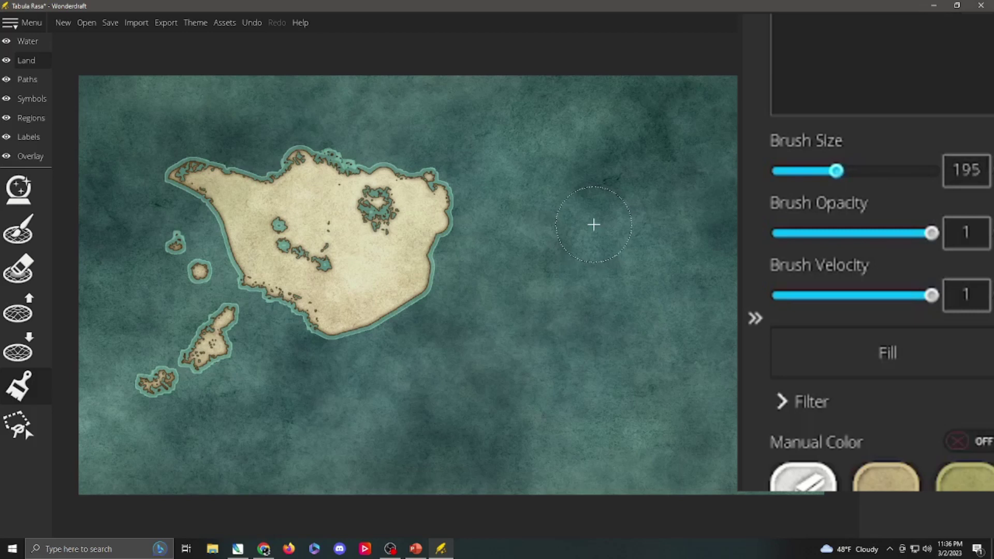
{"action": "scroll", "coordinate": [593, 224], "scroll_direction": "down", "scroll_amount": 4}
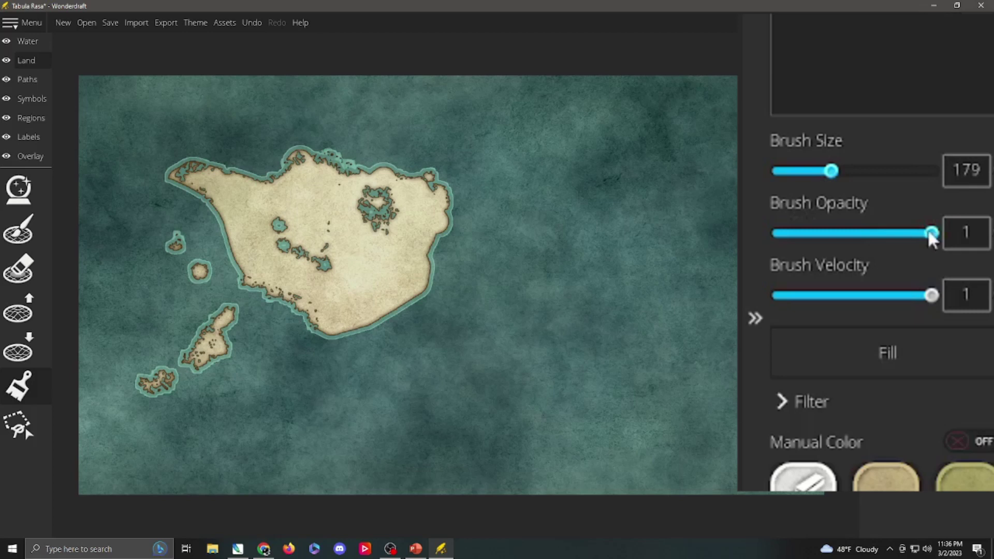
{"action": "mouse_move", "coordinate": [926, 233]}
{"action": "left_mouse_down"}
{"action": "mouse_move", "coordinate": [763, 233]}
{"action": "mouse_move", "coordinate": [935, 235]}
{"action": "left_mouse_up"}
{"action": "left_click_drag", "start_coordinate": [932, 296], "coordinate": [930, 297]}
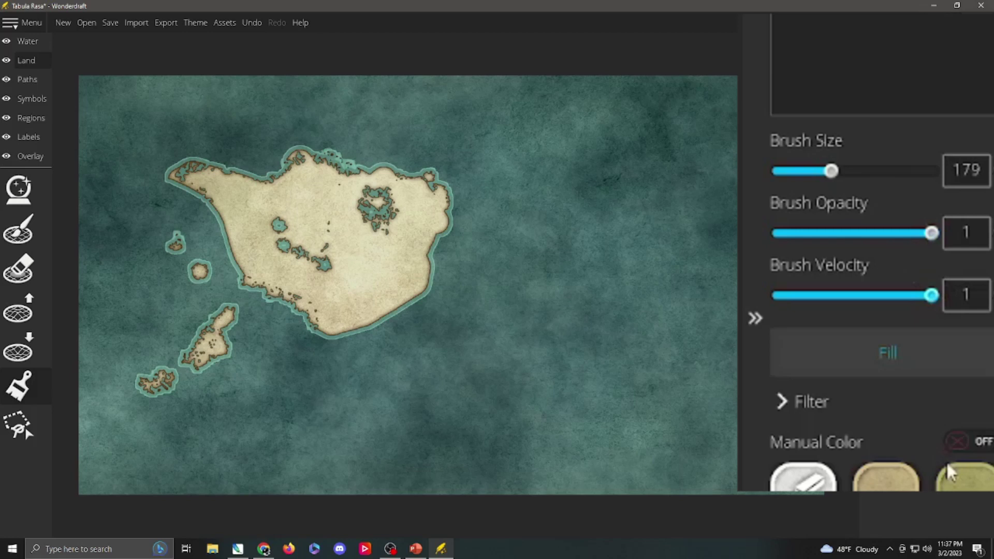
{"action": "scroll", "coordinate": [946, 463], "scroll_direction": "down", "scroll_amount": 3}
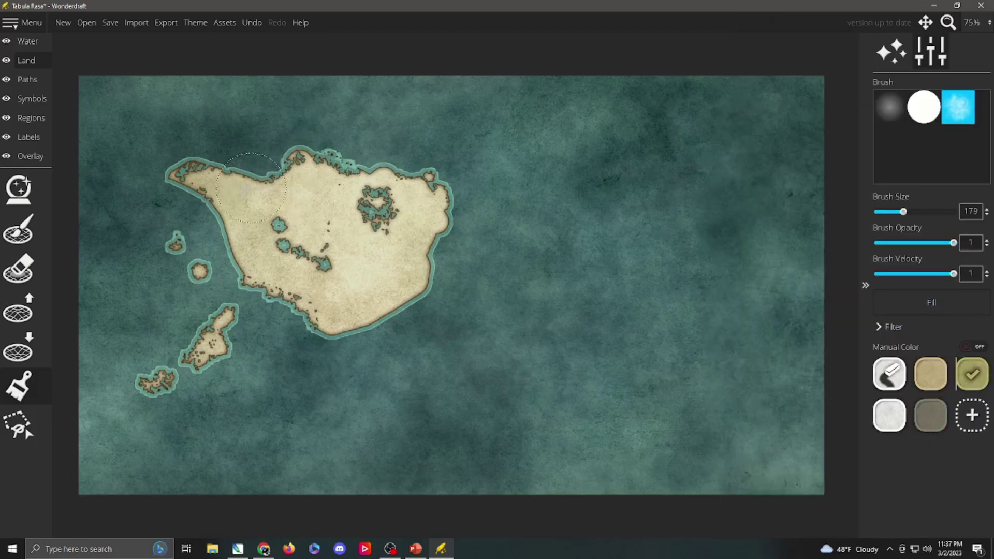
Test olive strokes and a round-brush dab on the main island, undoing them.
{"action": "scroll", "coordinate": [238, 166], "scroll_direction": "down", "scroll_amount": 2}
{"action": "mouse_move", "coordinate": [190, 171]}
{"action": "left_mouse_down"}
{"action": "mouse_move", "coordinate": [274, 282]}
{"action": "mouse_move", "coordinate": [324, 307]}
{"action": "mouse_move", "coordinate": [357, 303]}
{"action": "mouse_move", "coordinate": [410, 244]}
{"action": "mouse_move", "coordinate": [411, 207]}
{"action": "mouse_move", "coordinate": [320, 186]}
{"action": "mouse_move", "coordinate": [295, 233]}
{"action": "mouse_move", "coordinate": [399, 228]}
{"action": "left_mouse_up"}
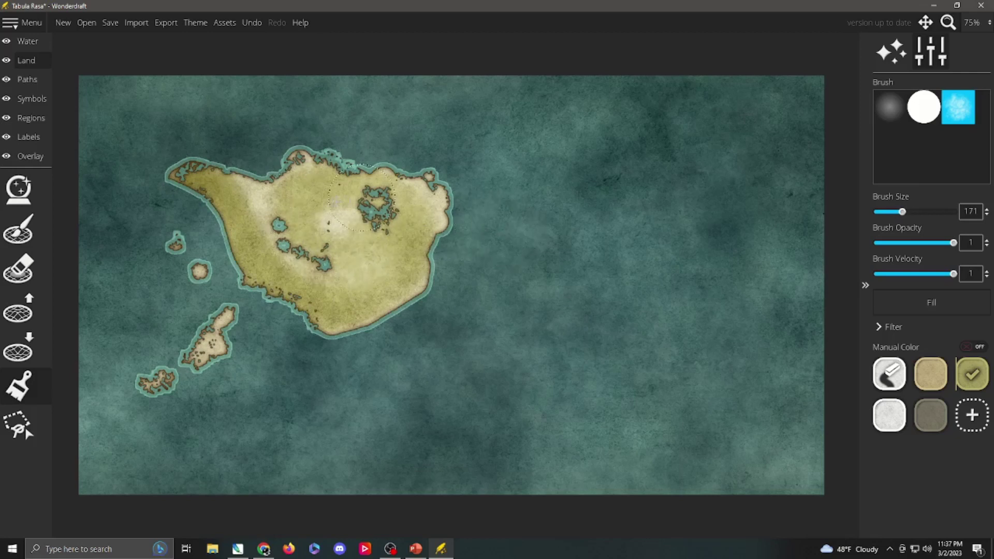
{"action": "key", "text": "ctrl+z"}
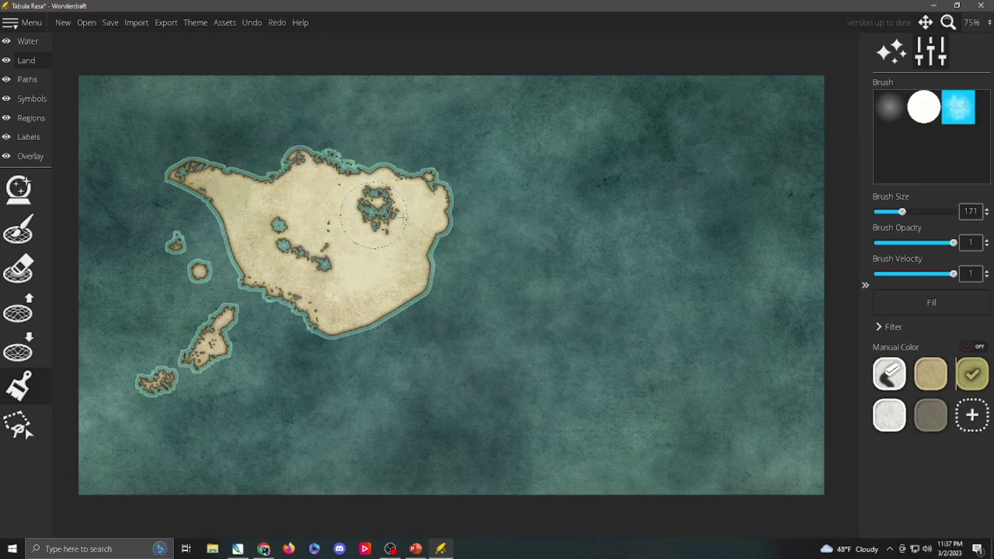
{"action": "left_click", "coordinate": [928, 302]}
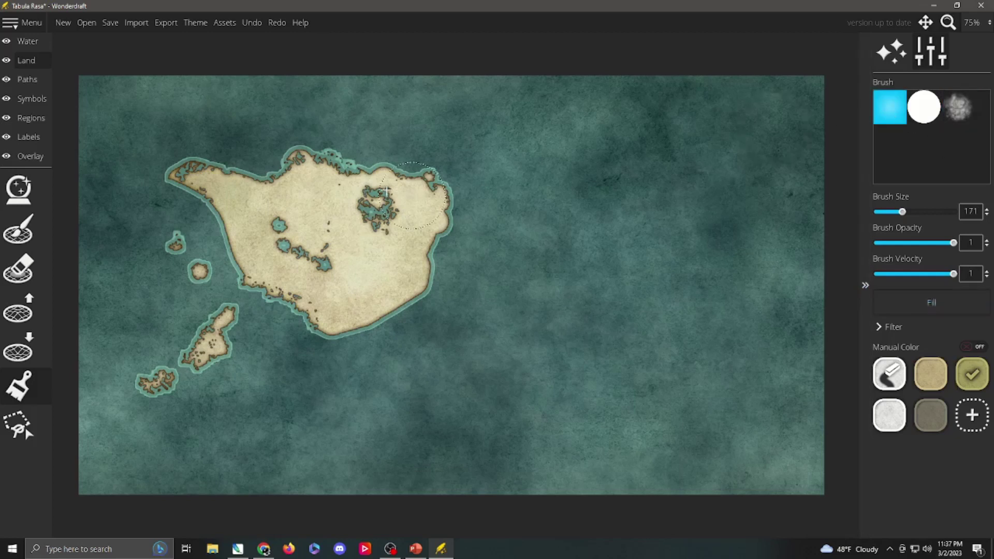
{"action": "mouse_move", "coordinate": [189, 179]}
{"action": "left_mouse_down"}
{"action": "mouse_move", "coordinate": [387, 191]}
{"action": "mouse_move", "coordinate": [281, 182]}
{"action": "mouse_move", "coordinate": [311, 182]}
{"action": "left_mouse_up"}
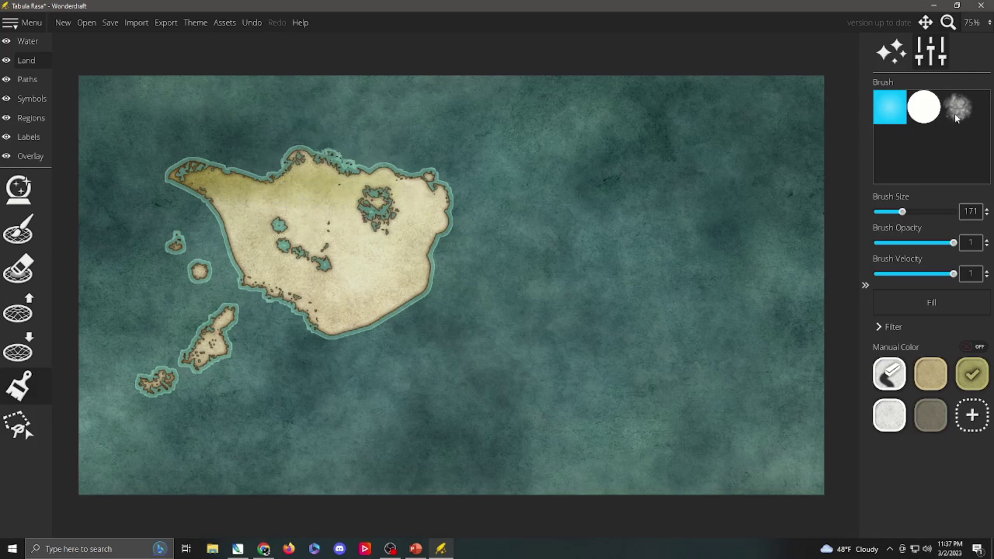
{"action": "left_click", "coordinate": [935, 112]}
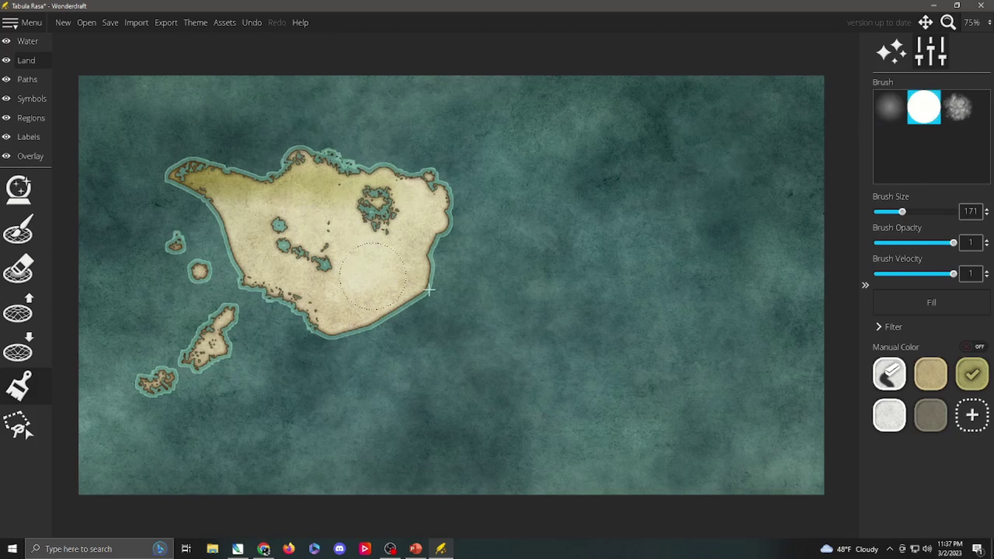
{"action": "left_click", "coordinate": [380, 268]}
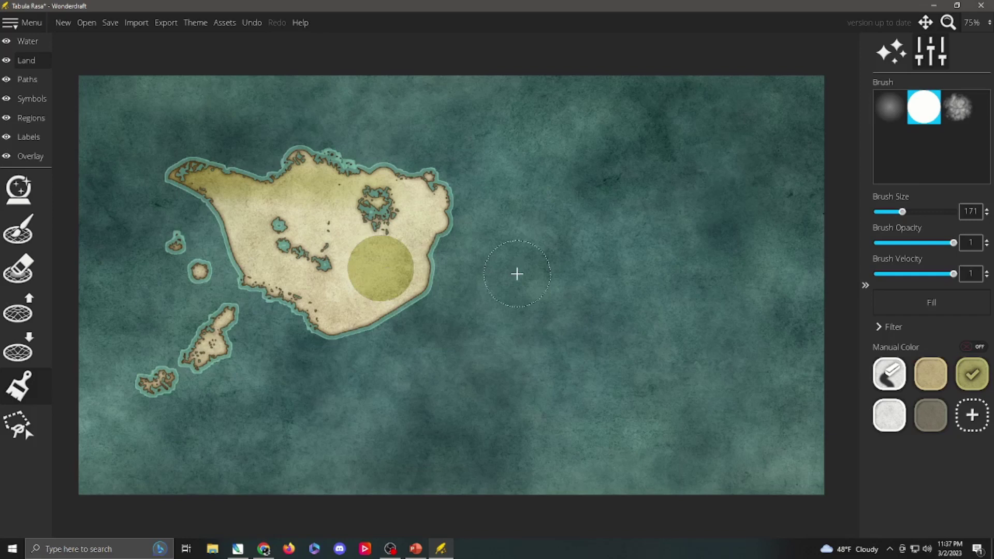
{"action": "key", "text": "ctrl+z"}
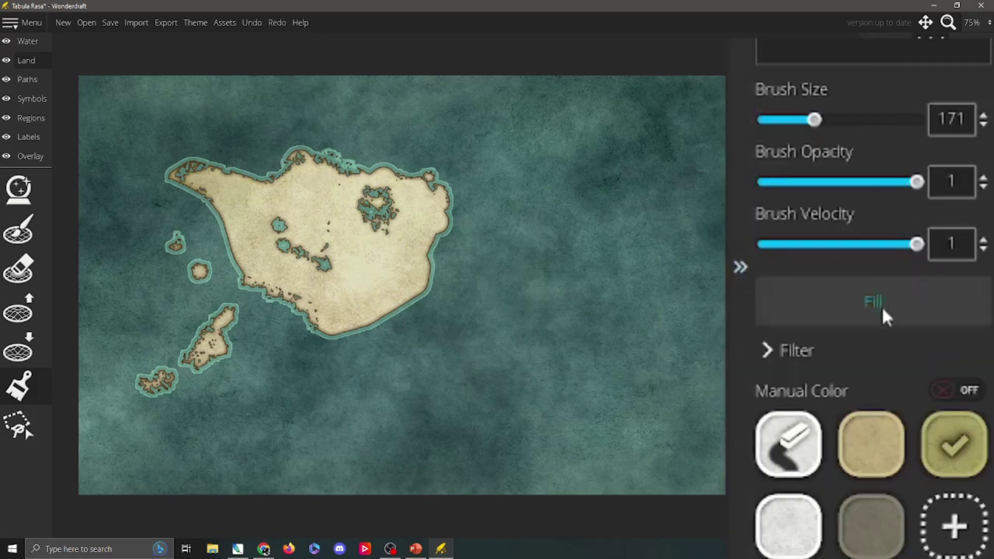
Fill the whole island olive, then clear all land colour with an Eraser fill.
{"action": "left_click", "coordinate": [883, 304]}
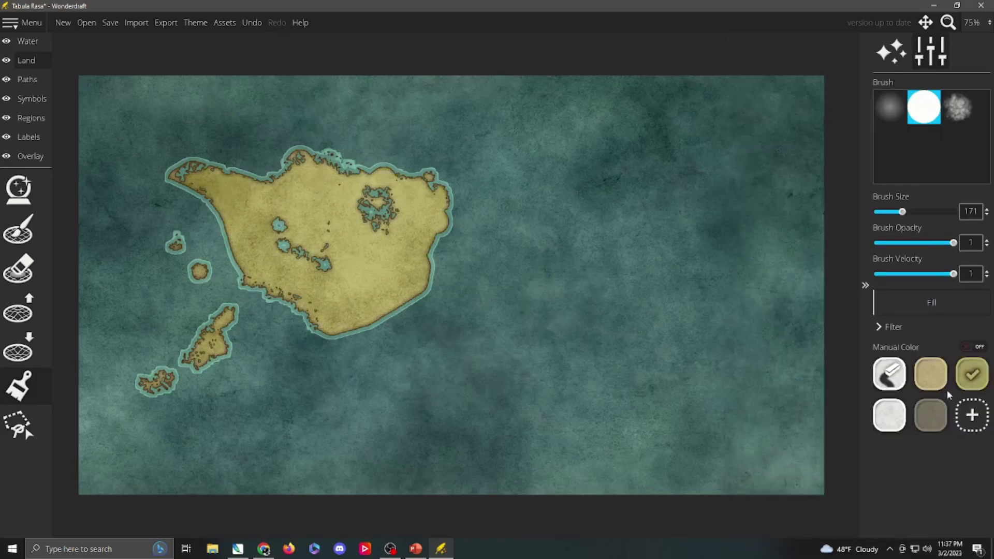
{"action": "left_click", "coordinate": [900, 377]}
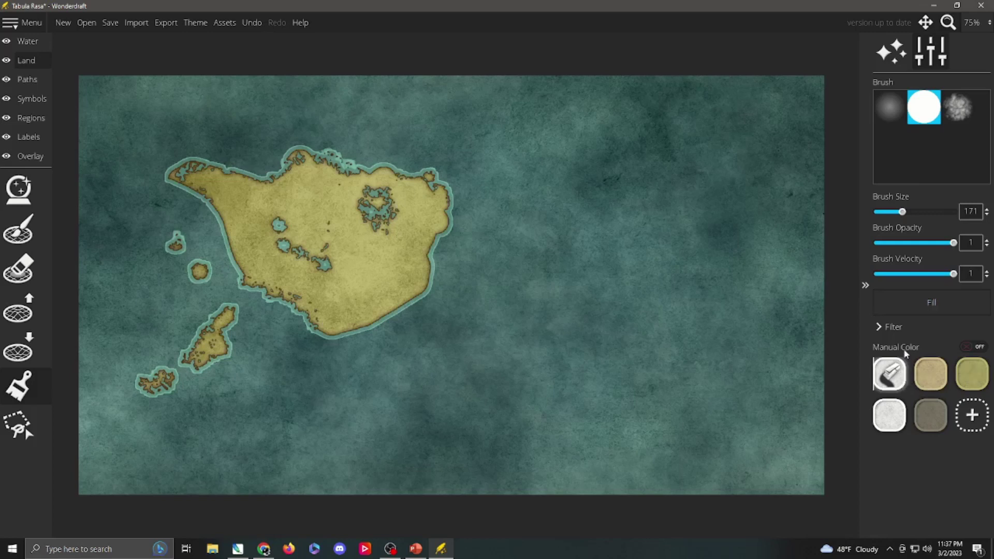
{"action": "left_click", "coordinate": [905, 305]}
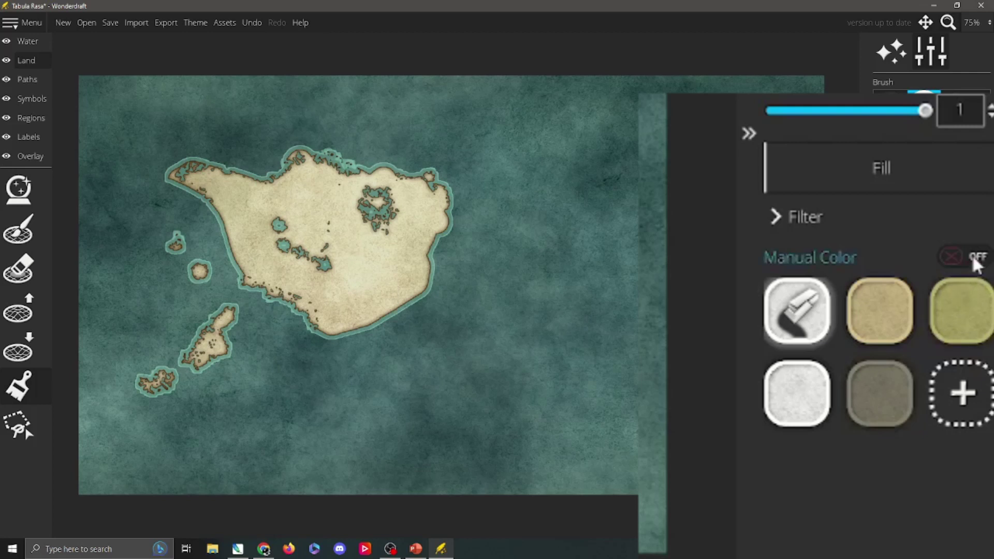
Try a bright blue Manual Color on the coast, undo it and turn Manual Color off.
{"action": "left_click", "coordinate": [975, 261]}
{"action": "left_click_drag", "start_coordinate": [862, 239], "coordinate": [815, 355]}
{"action": "left_click", "coordinate": [978, 358]}
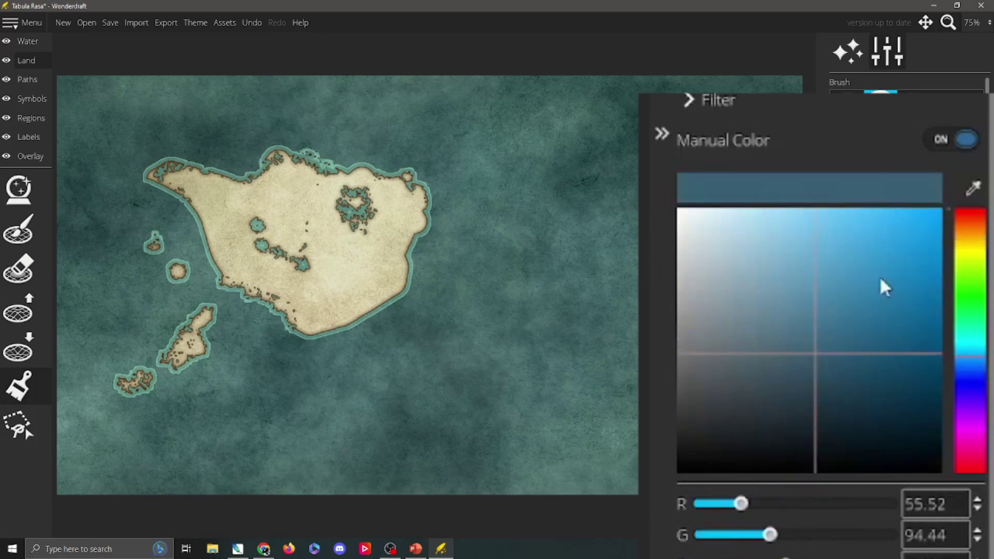
{"action": "left_click_drag", "start_coordinate": [902, 226], "coordinate": [903, 228]}
{"action": "mouse_move", "coordinate": [186, 182]}
{"action": "left_mouse_down"}
{"action": "mouse_move", "coordinate": [212, 195]}
{"action": "mouse_move", "coordinate": [259, 265]}
{"action": "mouse_move", "coordinate": [313, 288]}
{"action": "mouse_move", "coordinate": [383, 267]}
{"action": "mouse_move", "coordinate": [382, 210]}
{"action": "mouse_move", "coordinate": [313, 194]}
{"action": "mouse_move", "coordinate": [268, 220]}
{"action": "mouse_move", "coordinate": [300, 265]}
{"action": "mouse_move", "coordinate": [308, 297]}
{"action": "mouse_move", "coordinate": [334, 318]}
{"action": "mouse_move", "coordinate": [362, 248]}
{"action": "mouse_move", "coordinate": [311, 225]}
{"action": "mouse_move", "coordinate": [271, 189]}
{"action": "mouse_move", "coordinate": [291, 167]}
{"action": "mouse_move", "coordinate": [377, 171]}
{"action": "mouse_move", "coordinate": [436, 192]}
{"action": "mouse_move", "coordinate": [417, 236]}
{"action": "mouse_move", "coordinate": [313, 280]}
{"action": "mouse_move", "coordinate": [226, 300]}
{"action": "mouse_move", "coordinate": [151, 382]}
{"action": "mouse_move", "coordinate": [160, 250]}
{"action": "mouse_move", "coordinate": [378, 248]}
{"action": "left_mouse_up"}
{"action": "key", "text": "ctrl+z"}
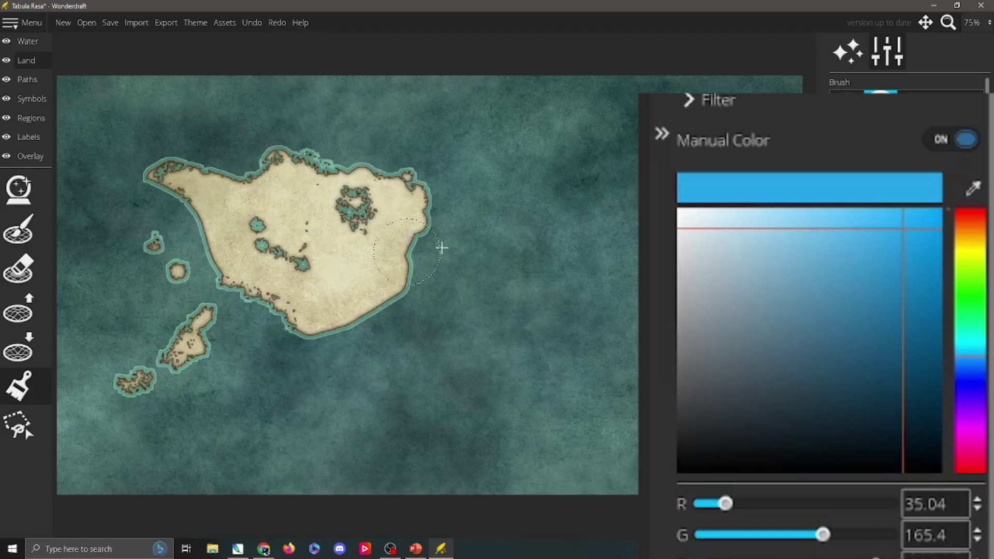
{"action": "left_click", "coordinate": [963, 143]}
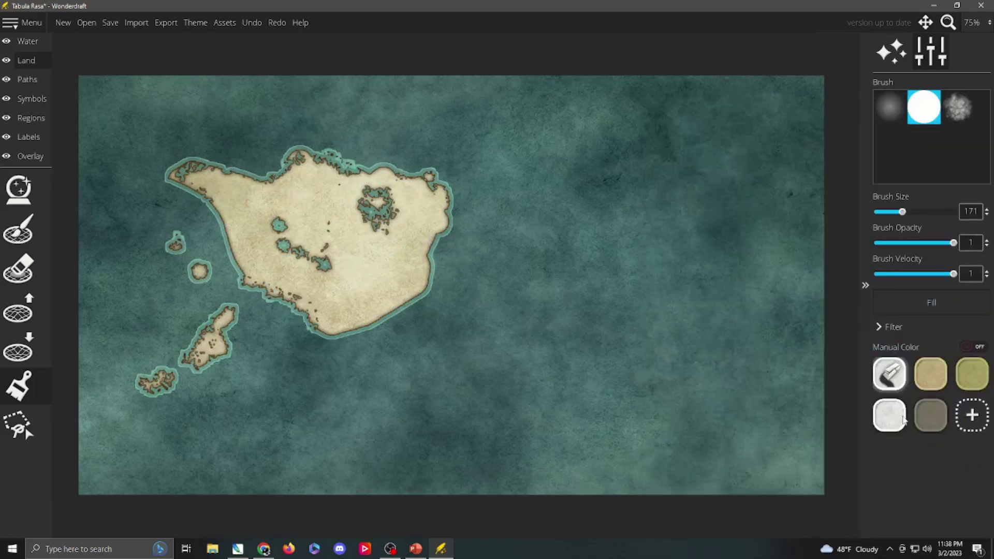
Fill the island olive and lighten its interior with tan using the soft brush.
{"action": "left_click", "coordinate": [966, 378]}
{"action": "mouse_move", "coordinate": [280, 178]}
{"action": "left_mouse_down"}
{"action": "mouse_move", "coordinate": [218, 179]}
{"action": "mouse_move", "coordinate": [283, 273]}
{"action": "mouse_move", "coordinate": [349, 297]}
{"action": "mouse_move", "coordinate": [420, 201]}
{"action": "mouse_move", "coordinate": [352, 187]}
{"action": "left_mouse_up"}
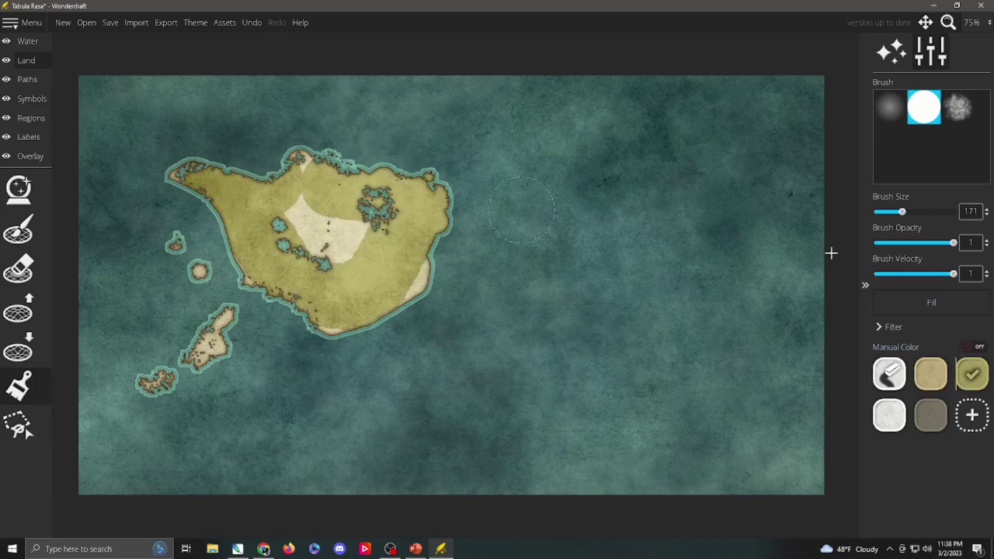
{"action": "left_click", "coordinate": [911, 308]}
{"action": "left_click", "coordinate": [930, 373]}
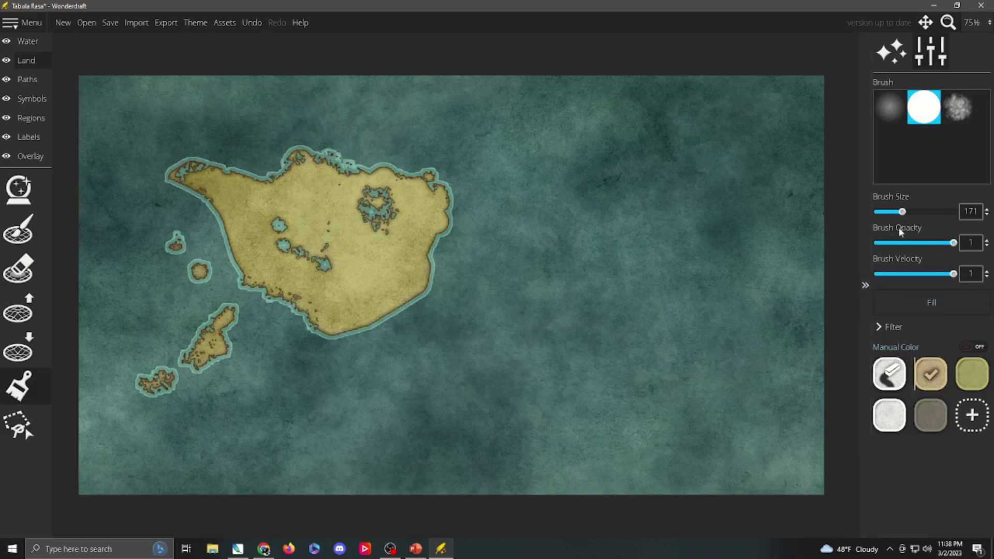
{"action": "left_click", "coordinate": [883, 109]}
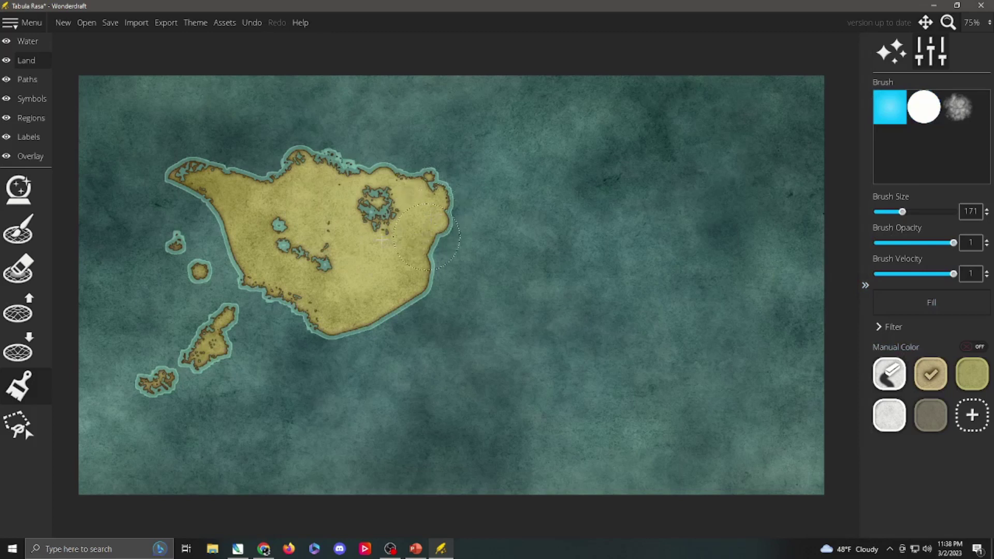
{"action": "mouse_move", "coordinate": [363, 247]}
{"action": "left_mouse_down"}
{"action": "mouse_move", "coordinate": [326, 255]}
{"action": "mouse_move", "coordinate": [305, 230]}
{"action": "mouse_move", "coordinate": [329, 215]}
{"action": "mouse_move", "coordinate": [372, 229]}
{"action": "left_mouse_up"}
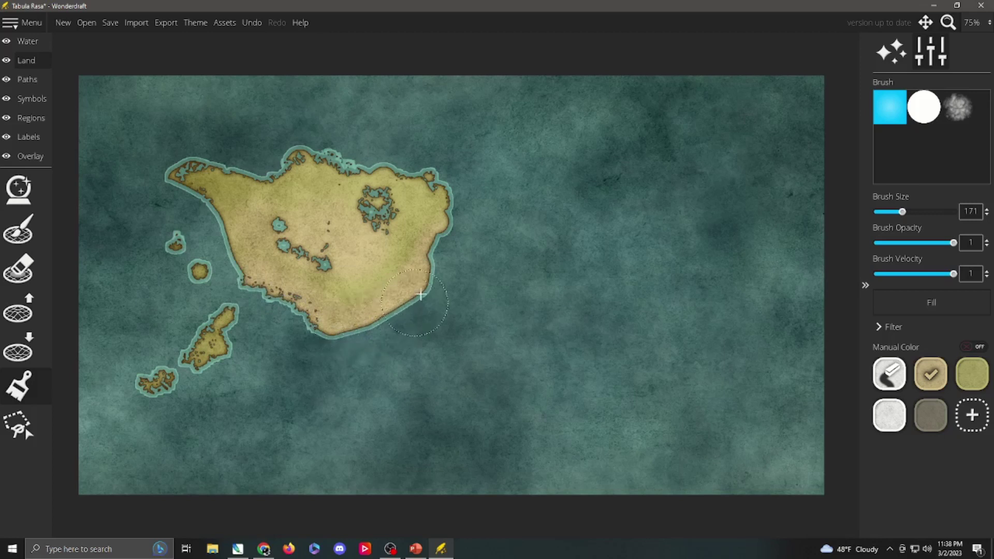
Paint white over the northeast and southeast coasts, then grey-brown along the eastern coast.
{"action": "left_click", "coordinate": [889, 414]}
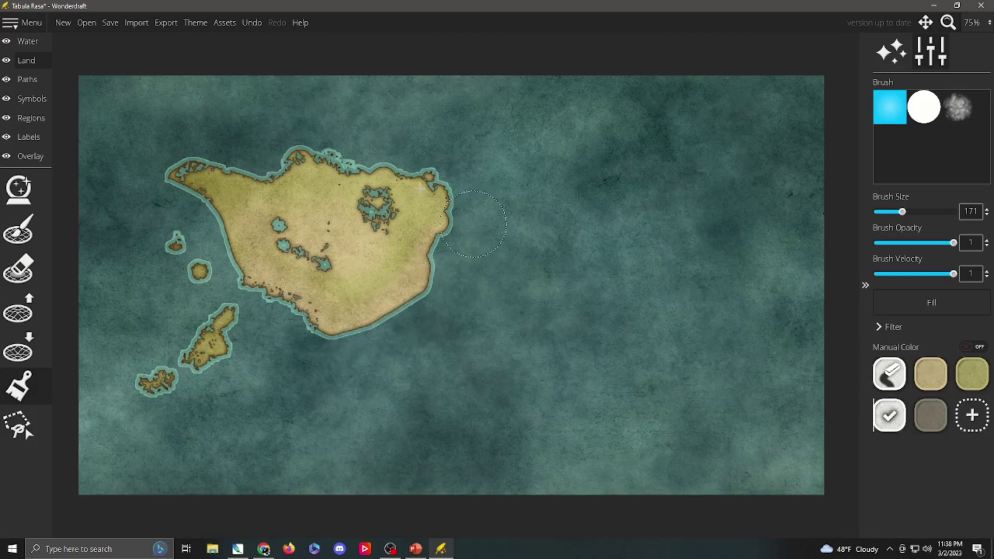
{"action": "left_click_drag", "start_coordinate": [419, 187], "coordinate": [448, 249]}
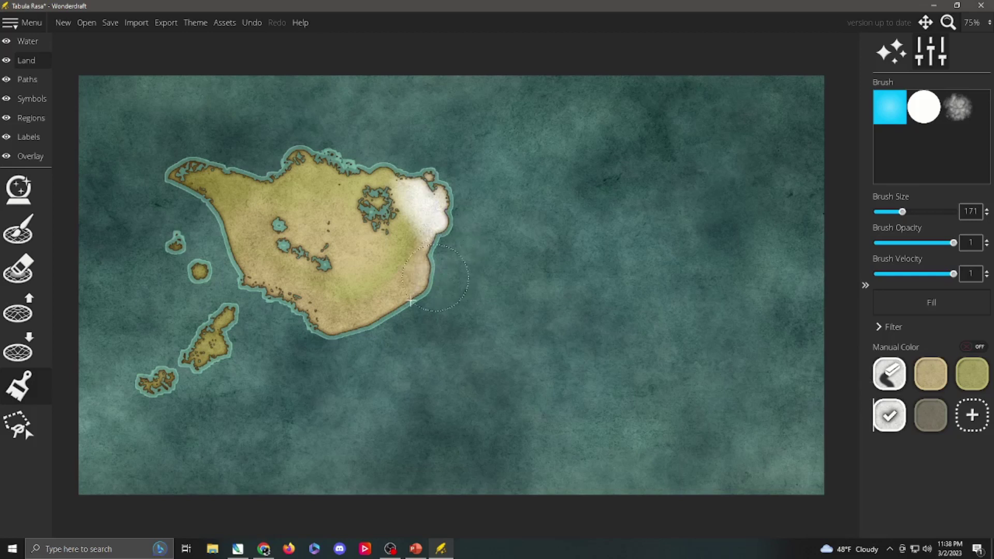
{"action": "left_click_drag", "start_coordinate": [411, 300], "coordinate": [357, 318]}
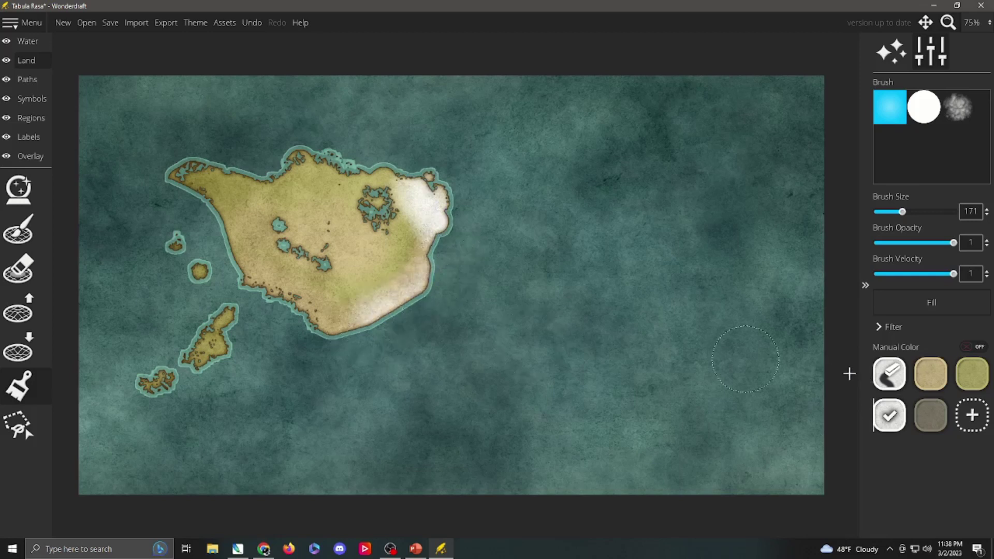
{"action": "left_click", "coordinate": [940, 423]}
{"action": "mouse_move", "coordinate": [408, 153]}
{"action": "left_mouse_down"}
{"action": "mouse_move", "coordinate": [434, 223]}
{"action": "mouse_move", "coordinate": [430, 251]}
{"action": "mouse_move", "coordinate": [393, 293]}
{"action": "mouse_move", "coordinate": [348, 322]}
{"action": "mouse_move", "coordinate": [396, 303]}
{"action": "mouse_move", "coordinate": [432, 228]}
{"action": "mouse_move", "coordinate": [410, 180]}
{"action": "mouse_move", "coordinate": [357, 146]}
{"action": "left_mouse_up"}
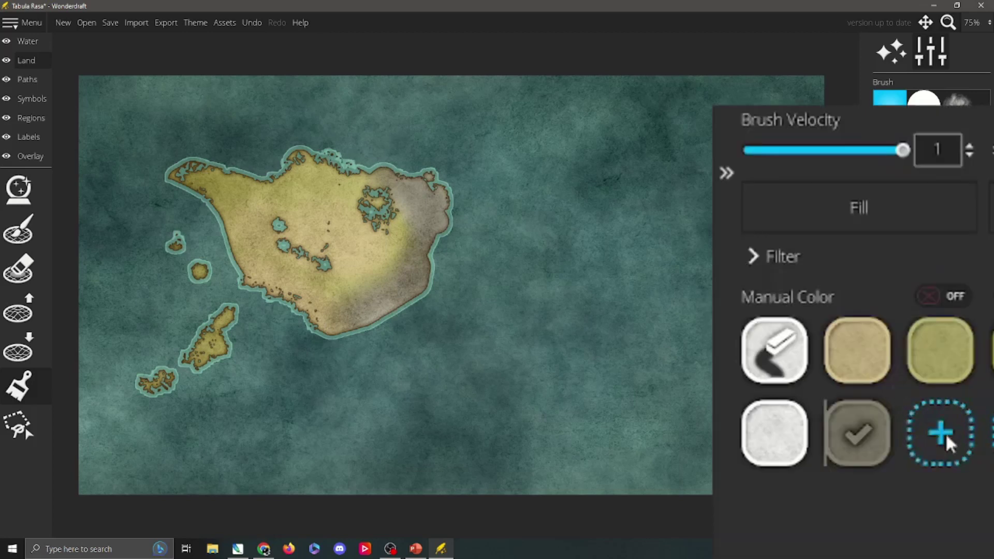
Add a medium green swatch to the Manual Color palette and paint it into the island's centre.
{"action": "left_click", "coordinate": [945, 432]}
{"action": "left_click", "coordinate": [570, 195]}
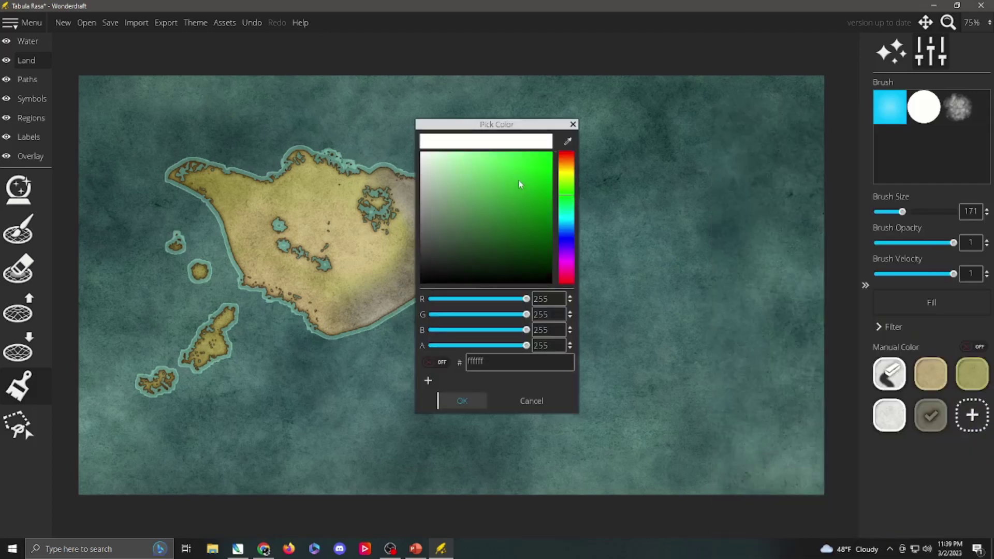
{"action": "left_click_drag", "start_coordinate": [517, 180], "coordinate": [492, 202]}
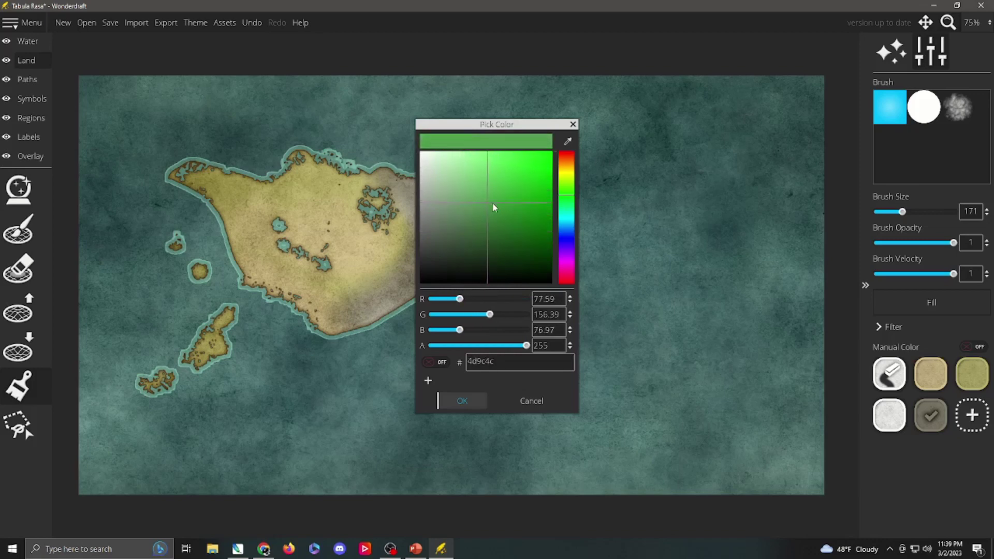
{"action": "left_click", "coordinate": [472, 398]}
{"action": "mouse_move", "coordinate": [380, 215]}
{"action": "left_mouse_down"}
{"action": "mouse_move", "coordinate": [387, 268]}
{"action": "mouse_move", "coordinate": [342, 273]}
{"action": "mouse_move", "coordinate": [299, 276]}
{"action": "mouse_move", "coordinate": [264, 238]}
{"action": "mouse_move", "coordinate": [275, 215]}
{"action": "mouse_move", "coordinate": [304, 211]}
{"action": "mouse_move", "coordinate": [328, 238]}
{"action": "mouse_move", "coordinate": [326, 258]}
{"action": "mouse_move", "coordinate": [364, 264]}
{"action": "left_mouse_up"}
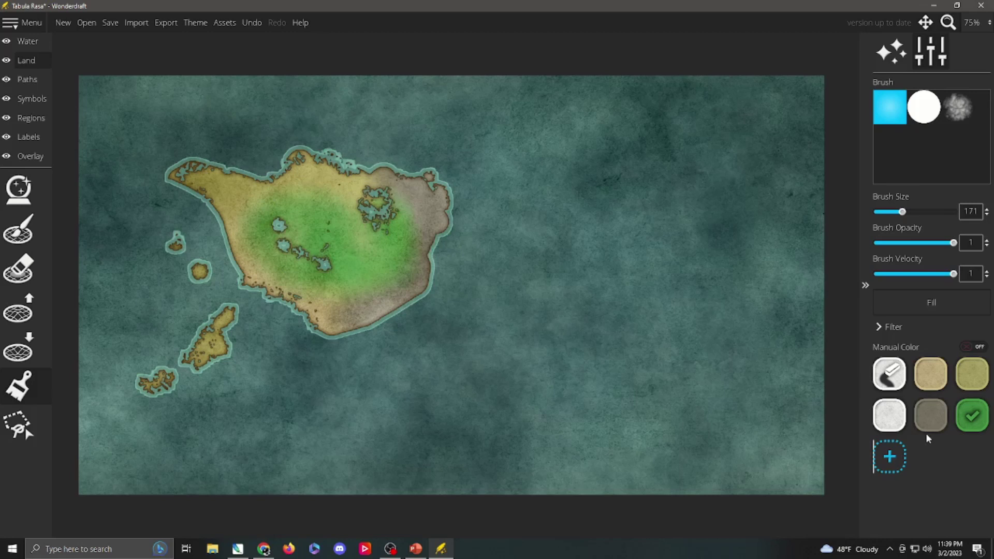
Clear all land colour with an Eraser fill, then fill the island uniformly olive.
{"action": "left_click", "coordinate": [903, 382]}
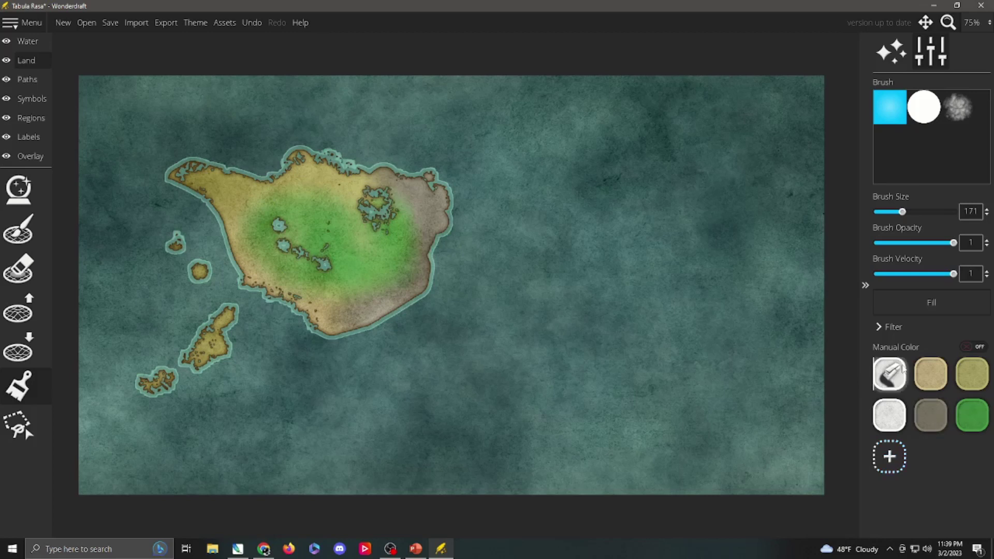
{"action": "left_click", "coordinate": [919, 305]}
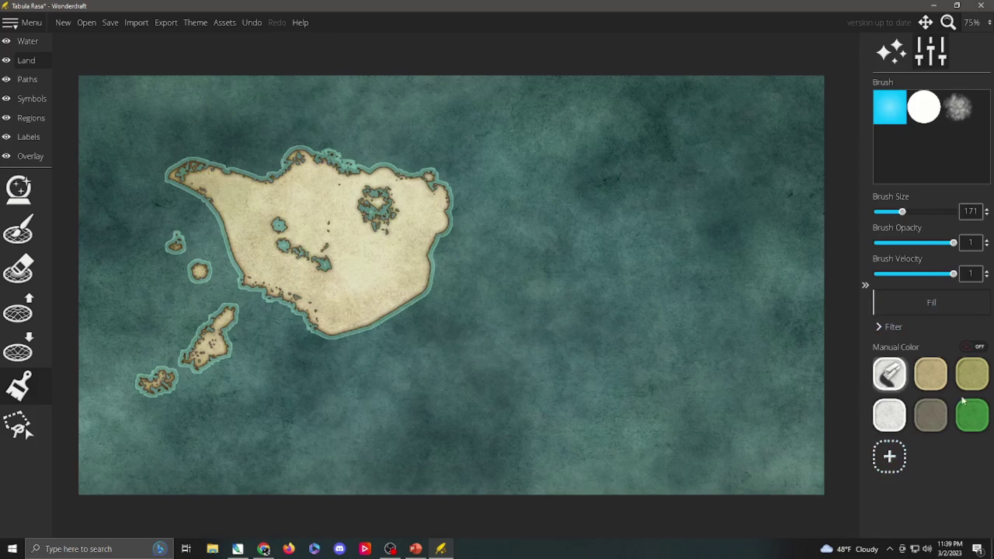
{"action": "left_click", "coordinate": [980, 382]}
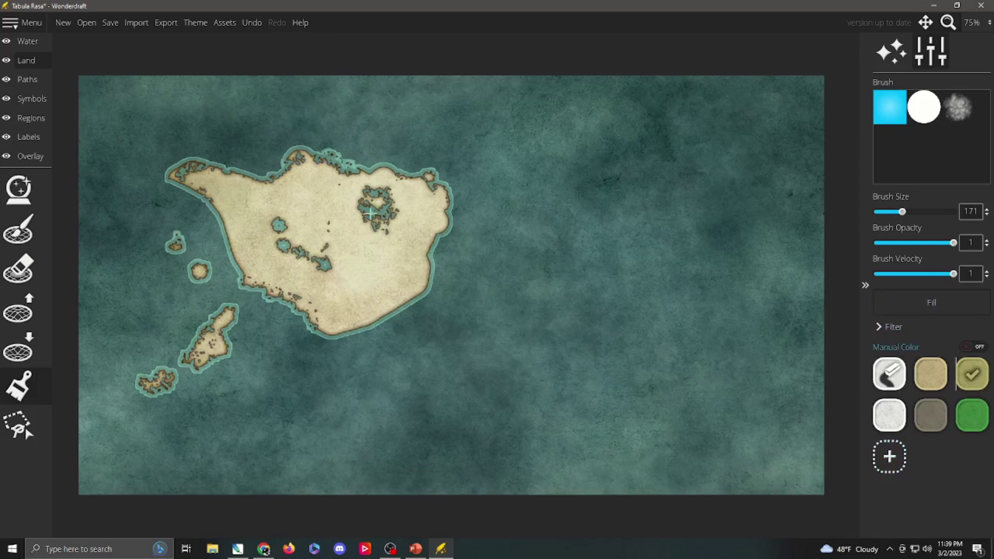
{"action": "left_click", "coordinate": [912, 304]}
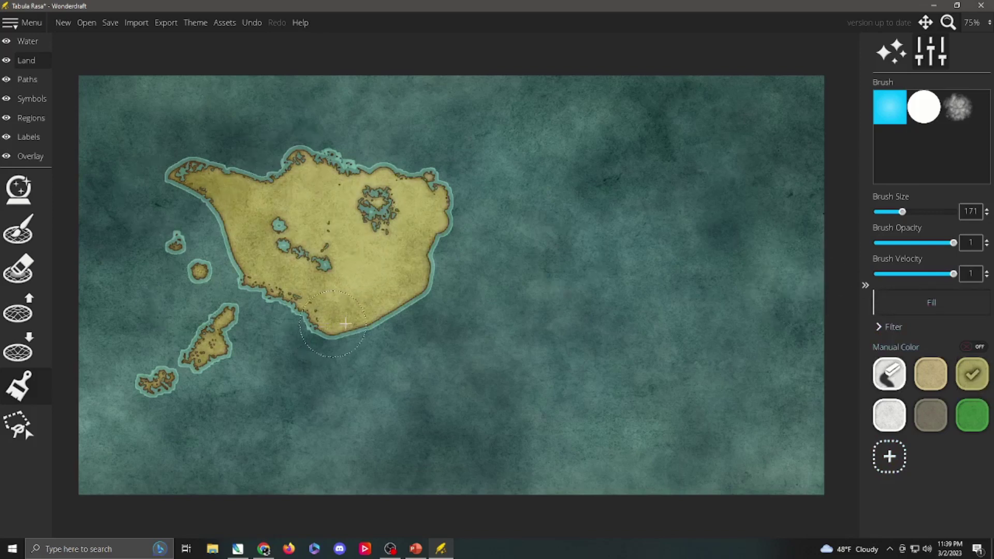
{"action": "left_click", "coordinate": [23, 426]}
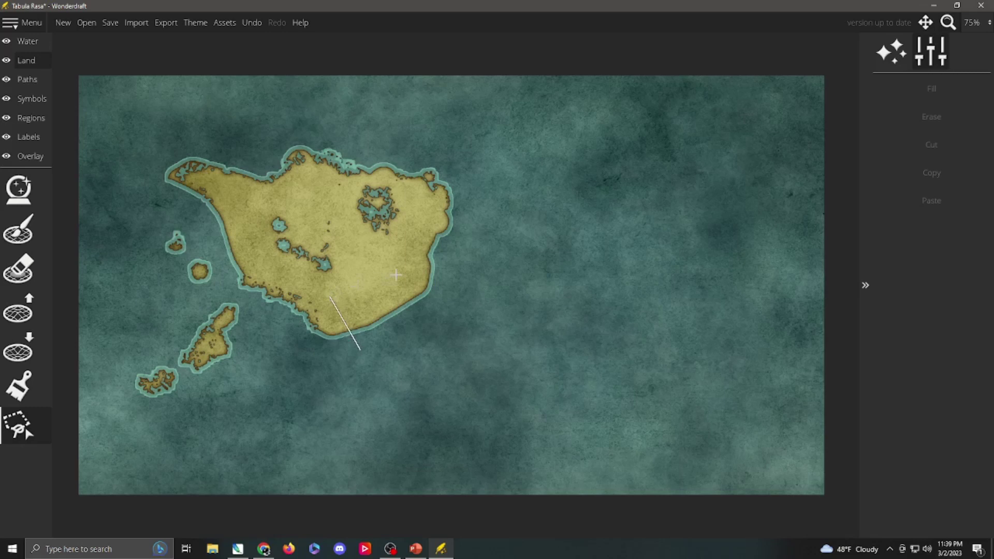
Lasso a polygon off the island's southeast coast and fill it with land.
{"action": "left_click", "coordinate": [407, 263]}
{"action": "left_click", "coordinate": [439, 312]}
{"action": "left_click", "coordinate": [451, 357]}
{"action": "left_click", "coordinate": [412, 373]}
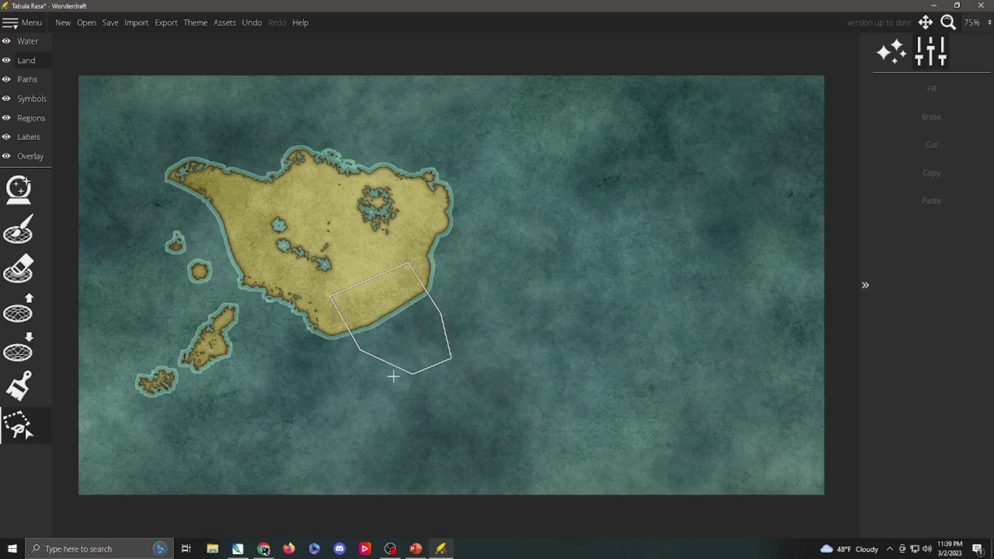
{"action": "double_click", "coordinate": [371, 381]}
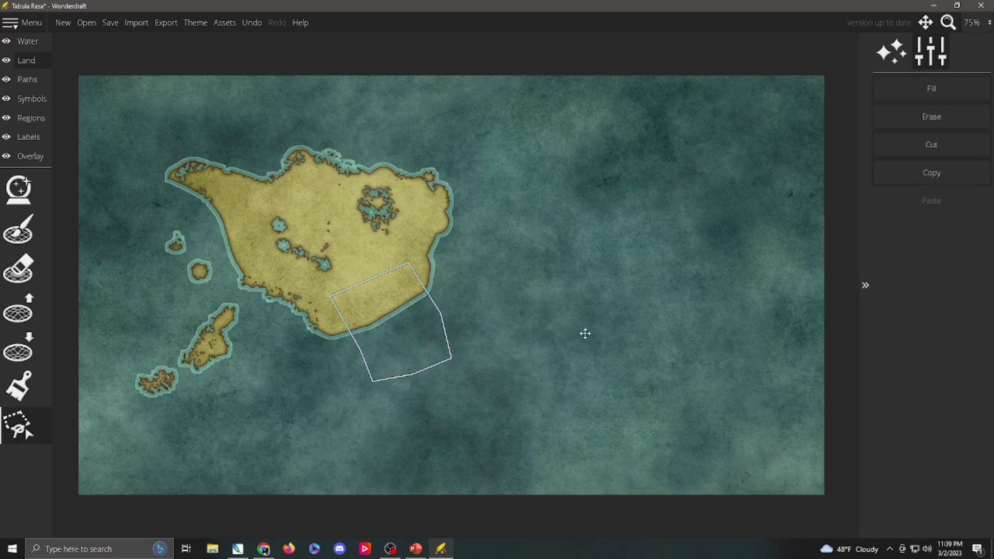
{"action": "left_click", "coordinate": [909, 86]}
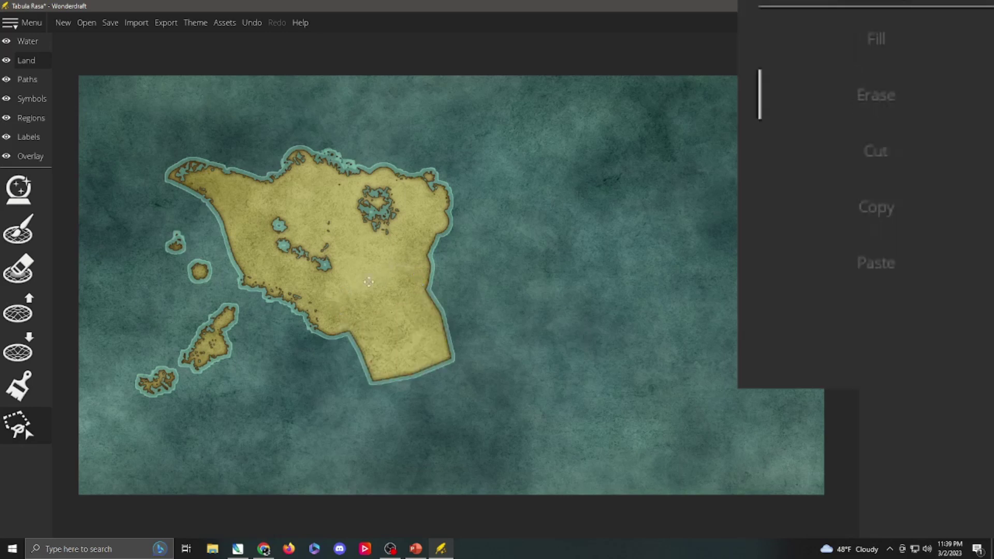
Outline the big island's southern tip and erase the land inside the selection.
{"action": "left_click", "coordinate": [338, 286]}
{"action": "left_click", "coordinate": [375, 379]}
{"action": "left_click", "coordinate": [455, 355]}
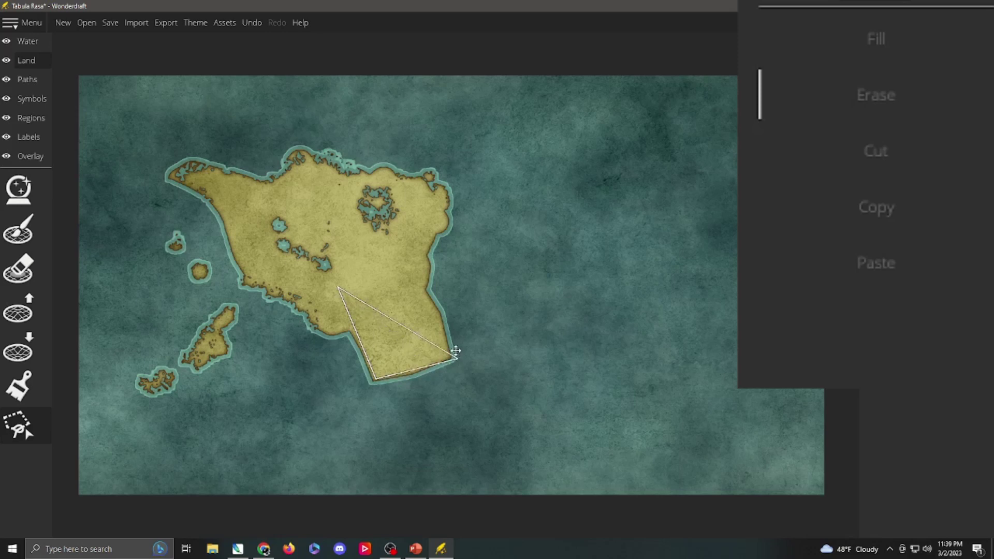
{"action": "double_click", "coordinate": [451, 290]}
{"action": "left_click", "coordinate": [454, 269]}
{"action": "double_click", "coordinate": [392, 256]}
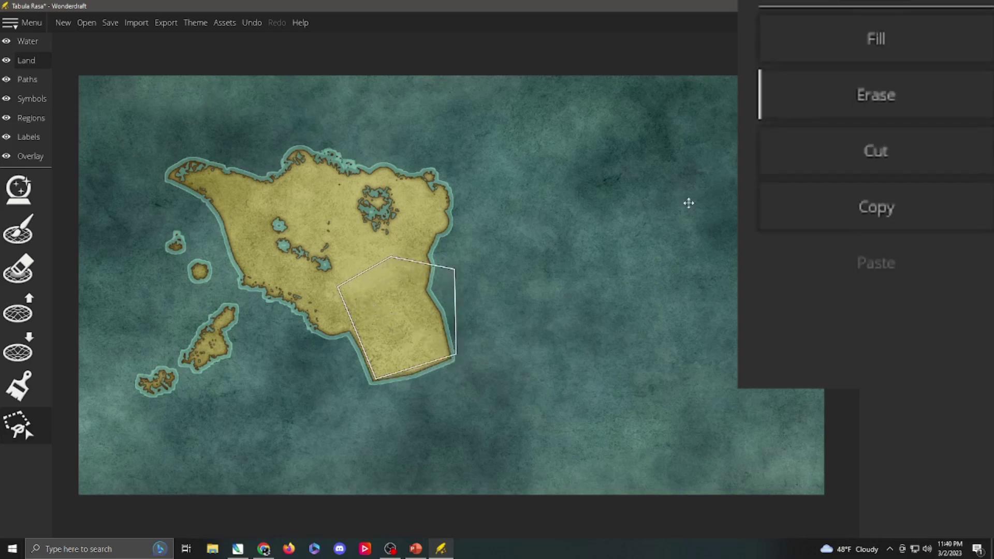
{"action": "left_click", "coordinate": [855, 96]}
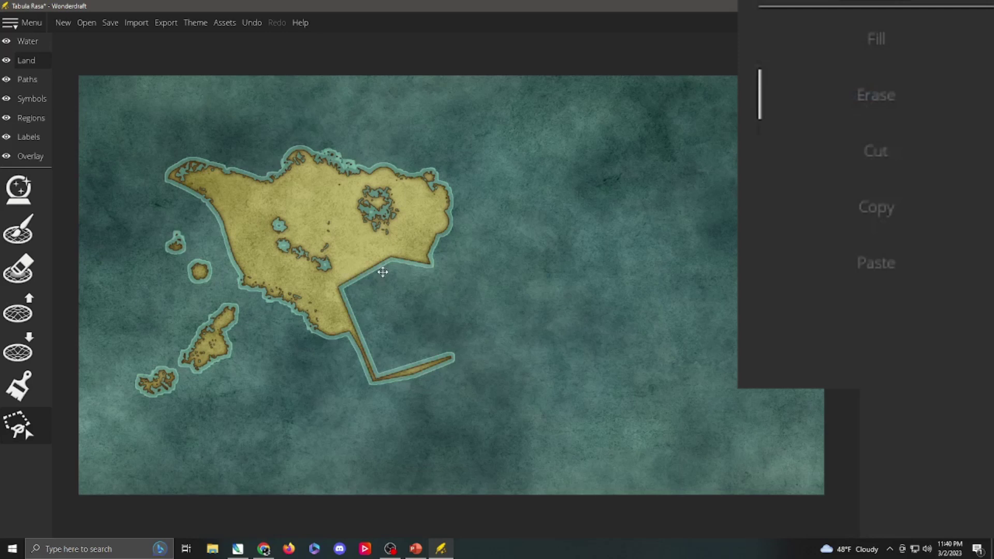
Undo the erasure, then cut a quad from the southern tip and paste it east as a rectangular island.
{"action": "key", "text": "ctrl+z"}
{"action": "left_click", "coordinate": [370, 358]}
{"action": "left_click", "coordinate": [436, 358]}
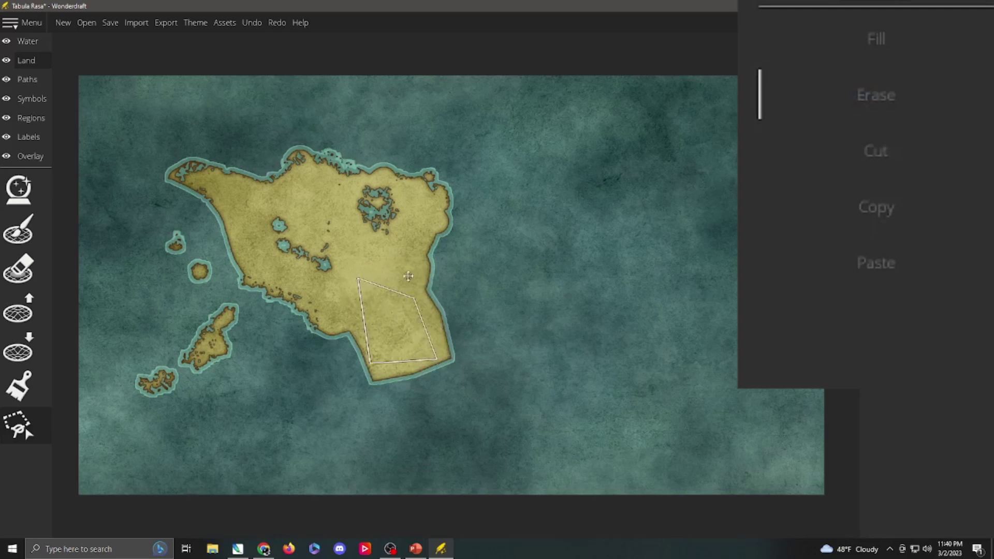
{"action": "double_click", "coordinate": [408, 274]}
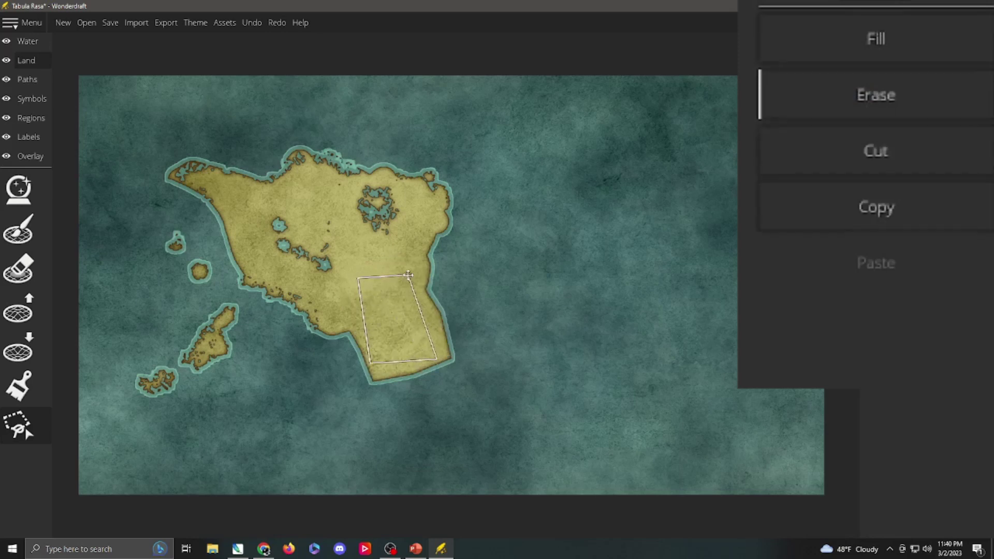
{"action": "left_click", "coordinate": [897, 147]}
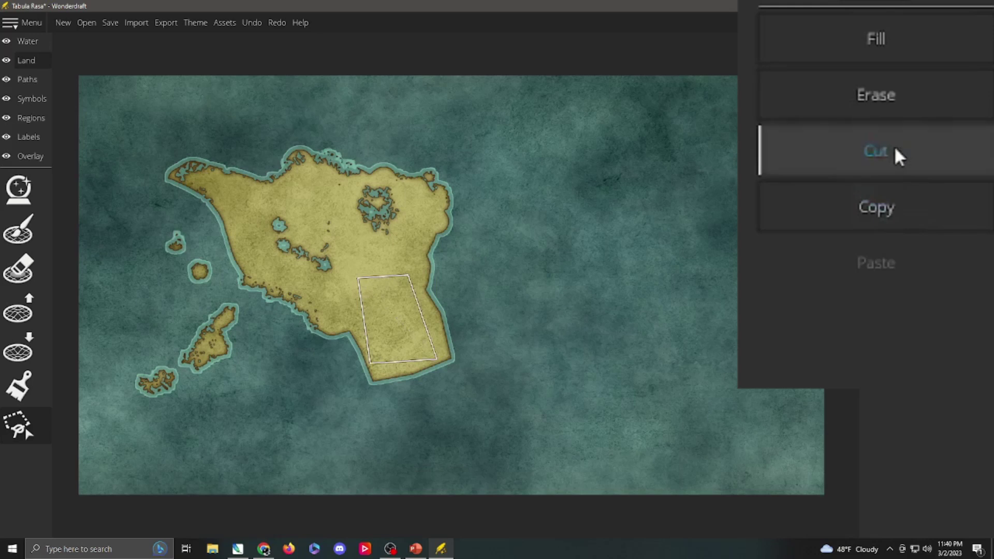
{"action": "left_click", "coordinate": [880, 262]}
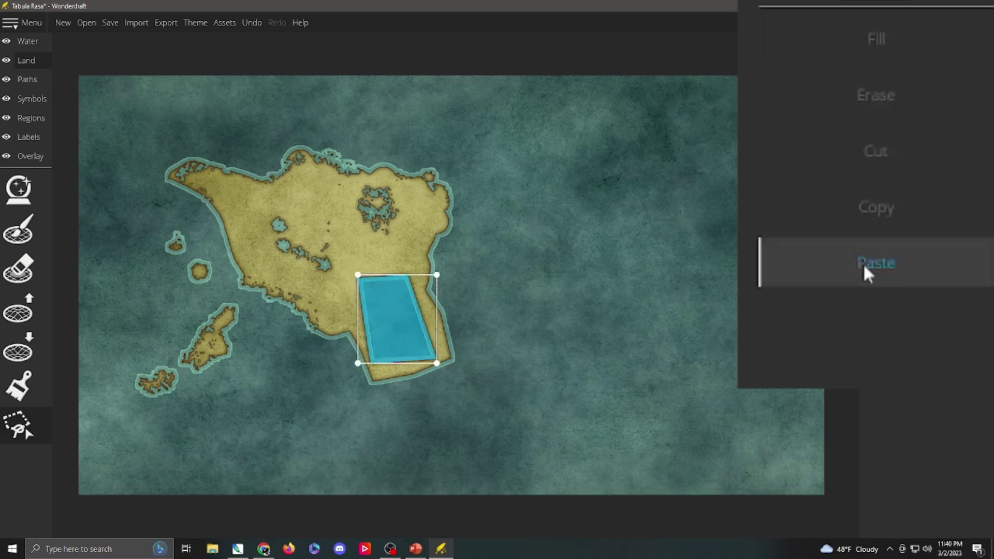
{"action": "left_click_drag", "start_coordinate": [522, 278], "coordinate": [535, 278]}
{"action": "left_click", "coordinate": [535, 278]}
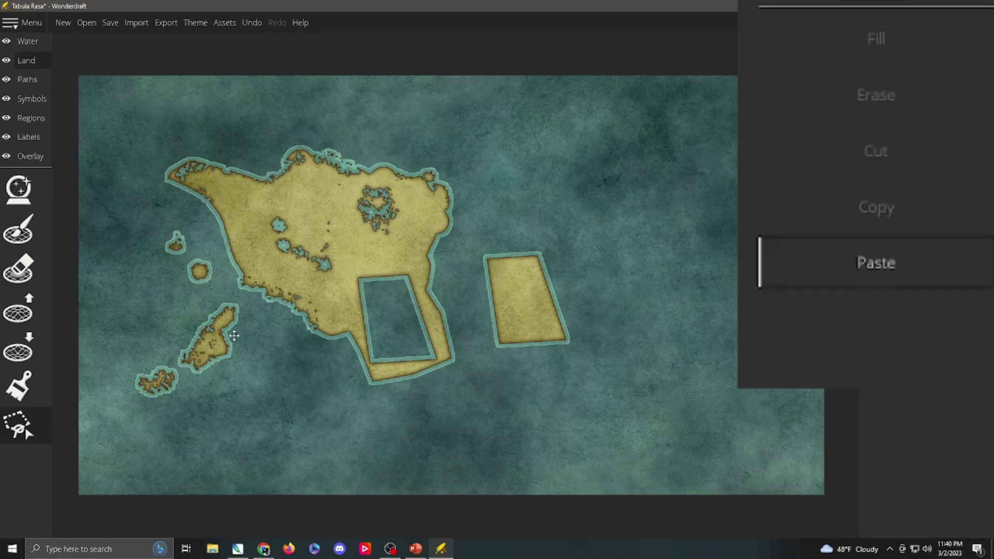
Cut the small jagged western island and paste it just above the rectangular island.
{"action": "left_click", "coordinate": [251, 309]}
{"action": "left_click", "coordinate": [223, 292]}
{"action": "left_click", "coordinate": [177, 327]}
{"action": "left_click", "coordinate": [170, 355]}
{"action": "left_click", "coordinate": [191, 386]}
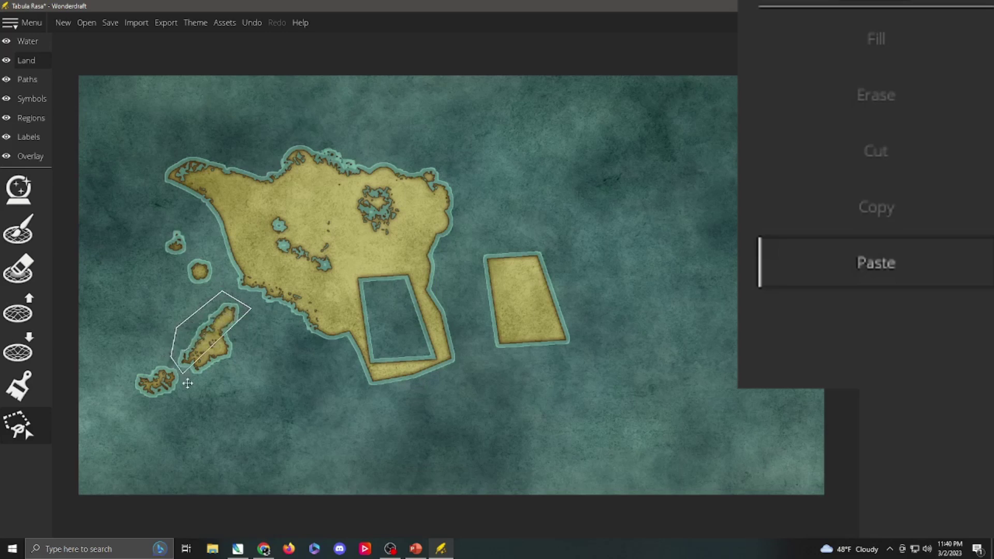
{"action": "left_click", "coordinate": [241, 382]}
{"action": "double_click", "coordinate": [245, 377]}
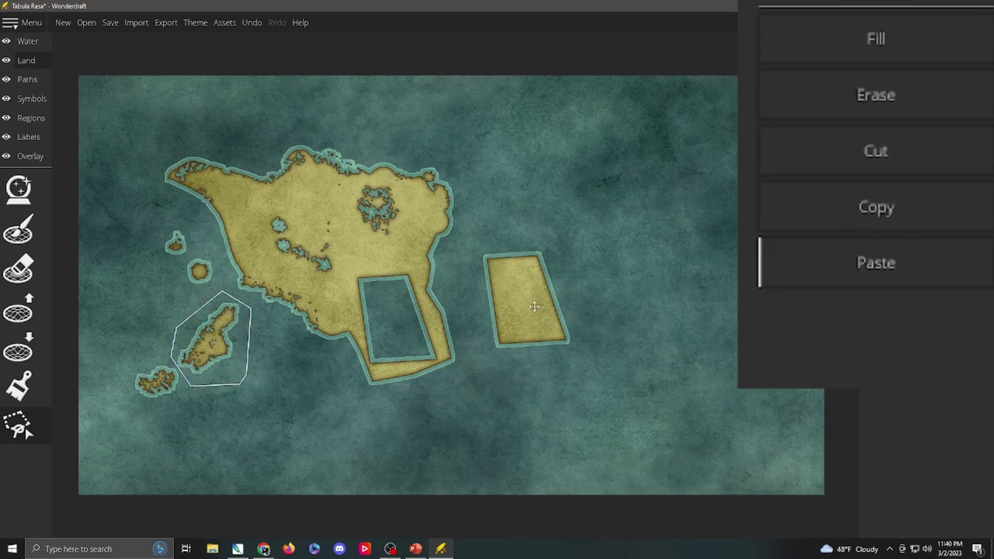
{"action": "left_click", "coordinate": [868, 155]}
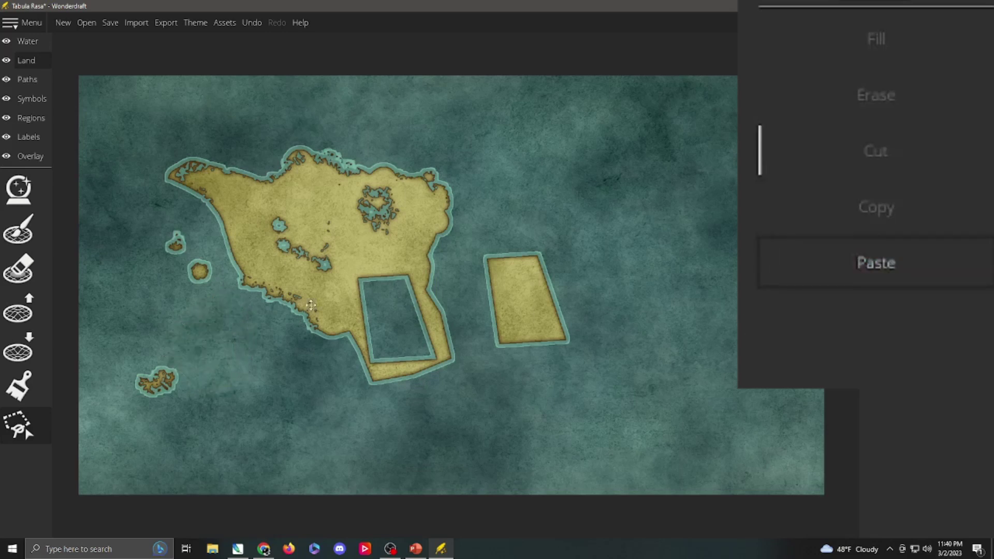
{"action": "left_click", "coordinate": [875, 262]}
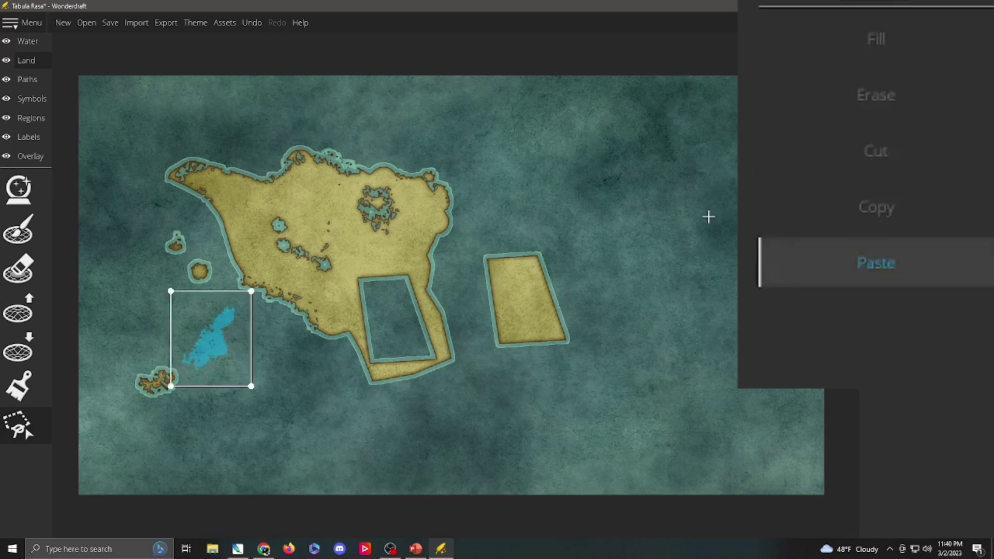
{"action": "left_click_drag", "start_coordinate": [263, 361], "coordinate": [509, 219]}
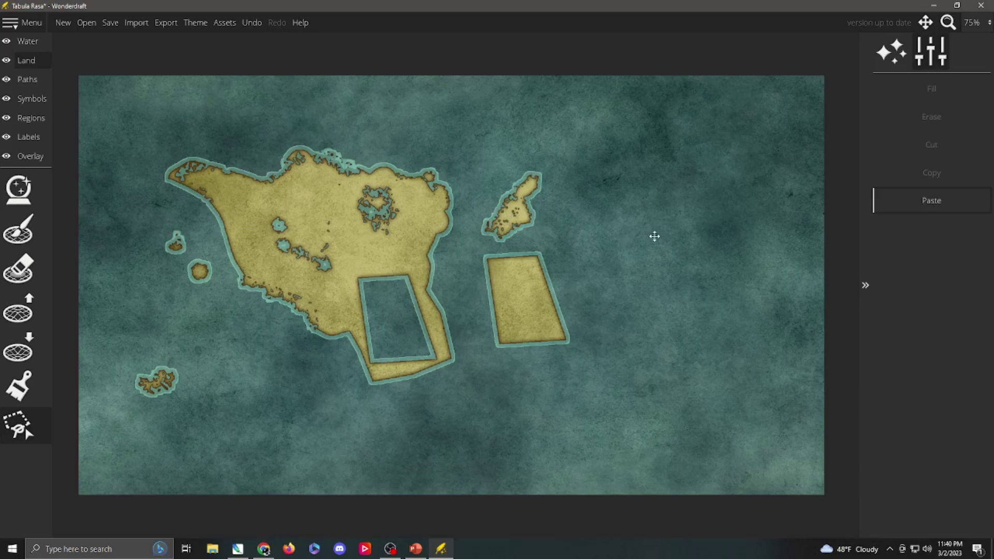
Paste and shrink another small-island copy near the northeast, then undo both island placements.
{"action": "left_click", "coordinate": [912, 212]}
{"action": "left_click_drag", "start_coordinate": [231, 339], "coordinate": [600, 222]}
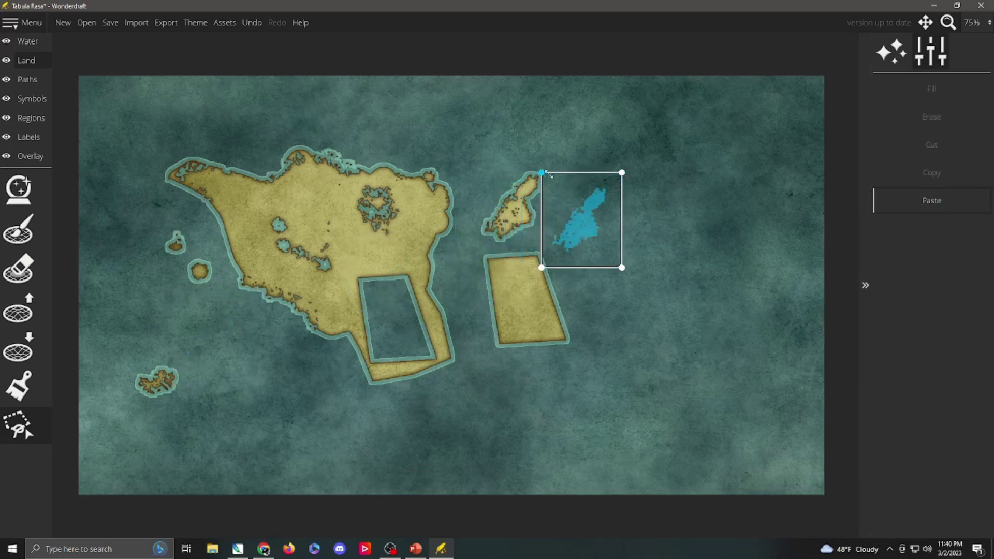
{"action": "mouse_move", "coordinate": [540, 170]}
{"action": "left_mouse_down"}
{"action": "mouse_move", "coordinate": [559, 182]}
{"action": "mouse_move", "coordinate": [529, 167]}
{"action": "left_mouse_up"}
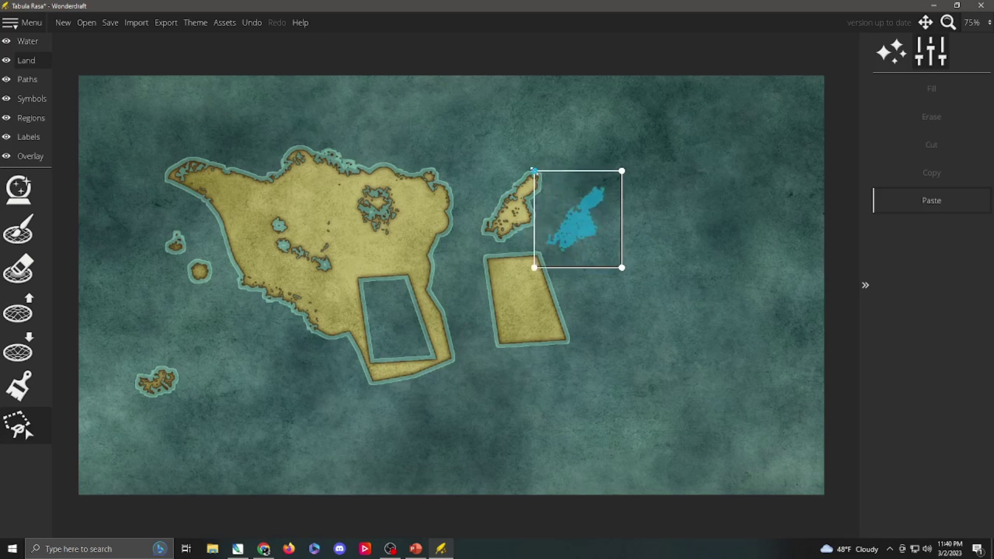
{"action": "left_click", "coordinate": [596, 219]}
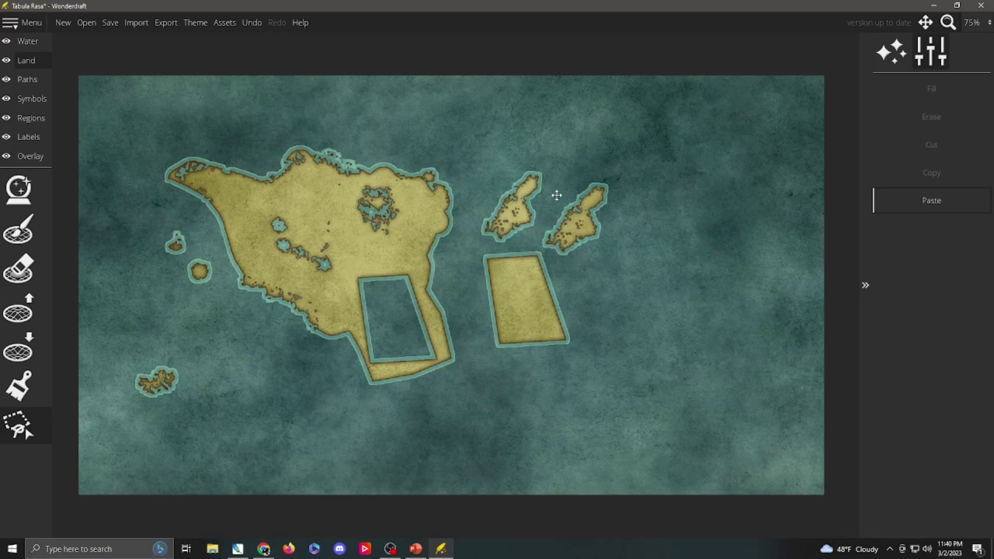
{"action": "key", "text": "ctrl+z"}
{"action": "key", "text": "ctrl+z"}
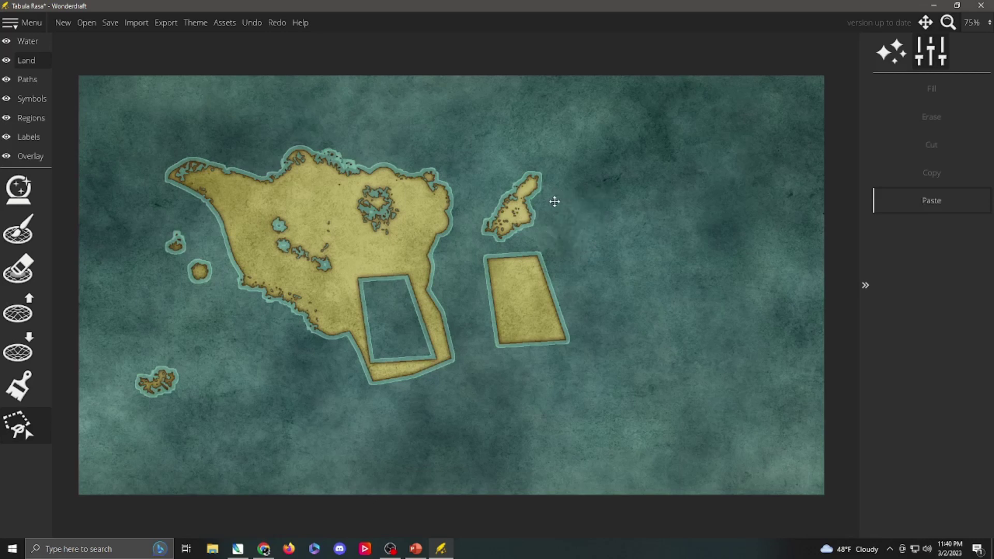
{"action": "key", "text": "ctrl+z"}
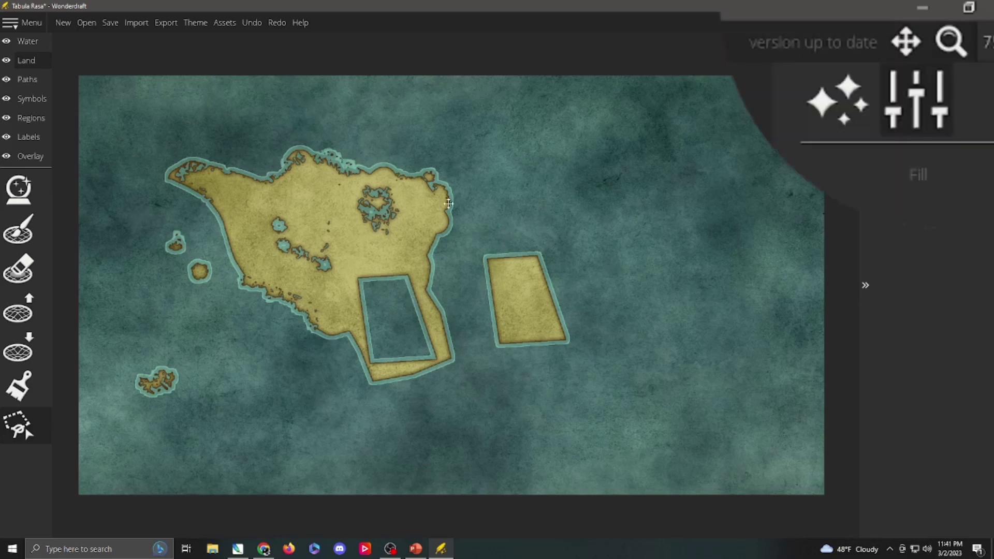
Open the map Theme settings, try other themes including Black & White, and return to Worn.
{"action": "left_click", "coordinate": [851, 113]}
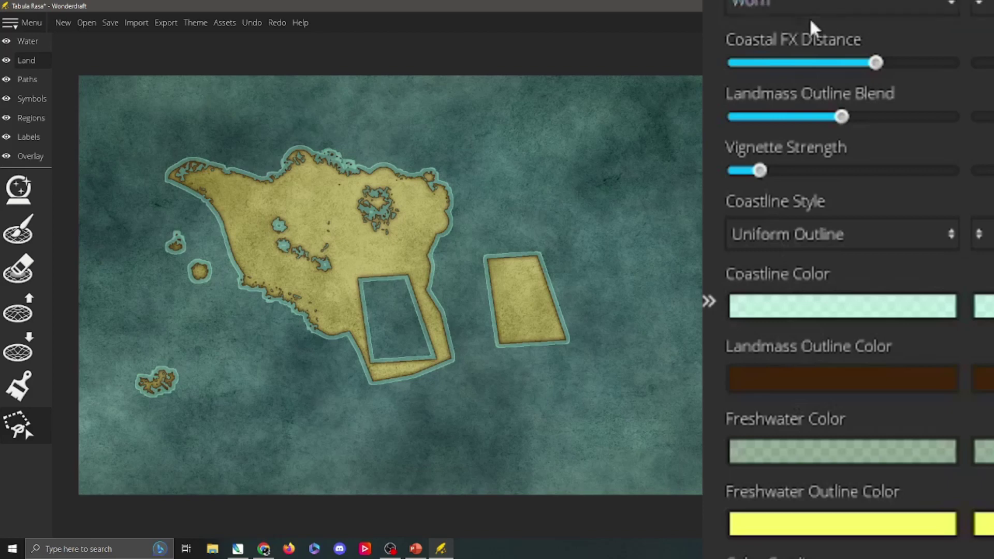
{"action": "left_click", "coordinate": [801, 2]}
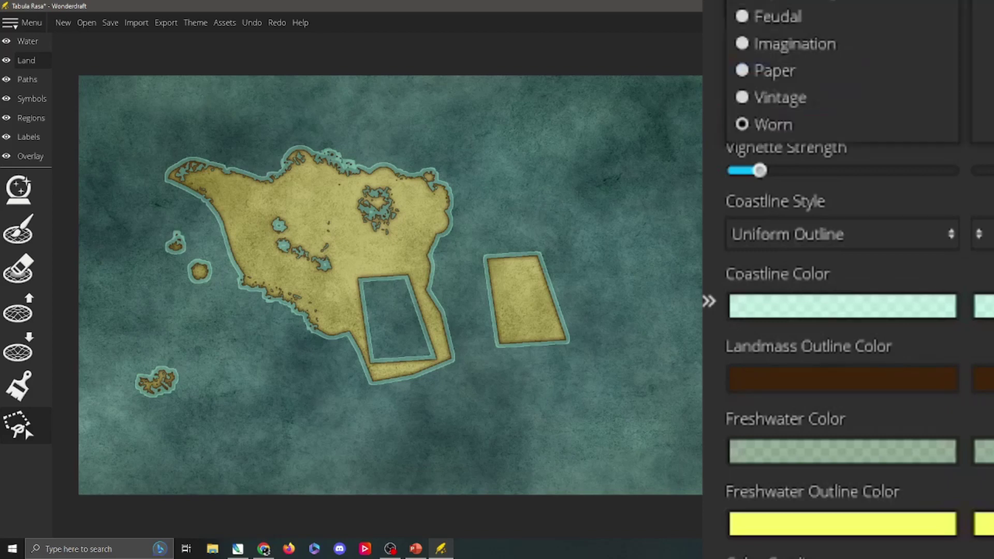
{"action": "left_click", "coordinate": [802, 3]}
{"action": "left_click", "coordinate": [808, 4]}
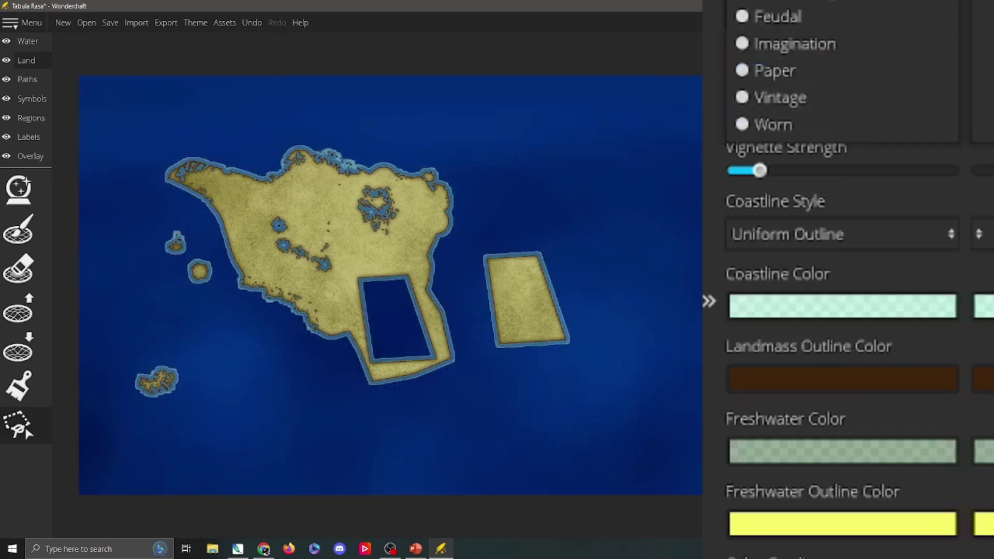
{"action": "left_click", "coordinate": [774, 124]}
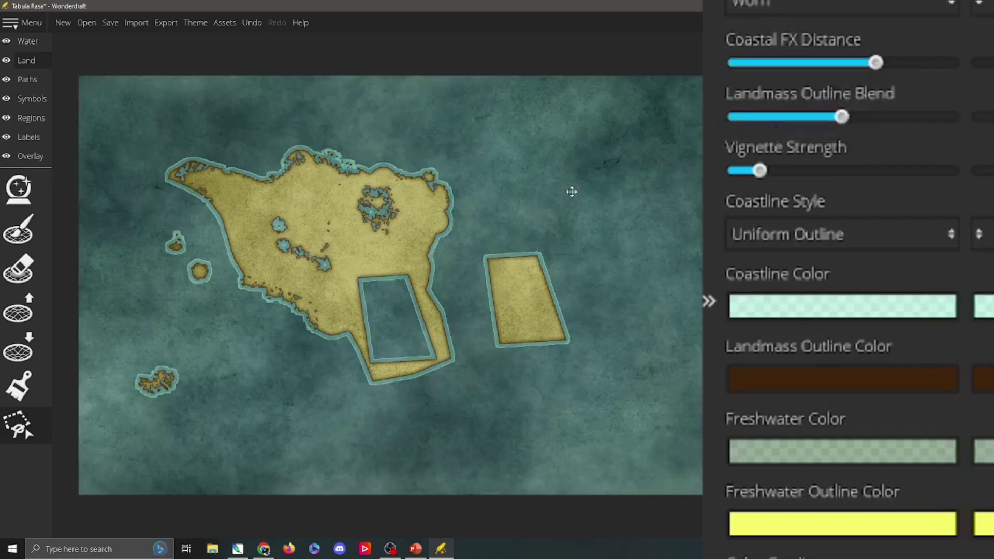
{"action": "left_click", "coordinate": [784, 3]}
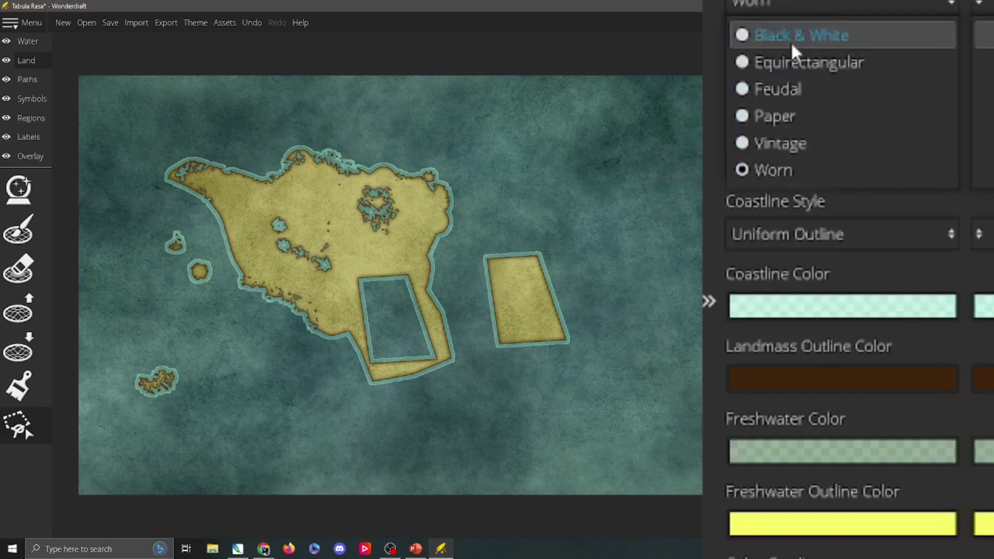
{"action": "left_click", "coordinate": [791, 41]}
{"action": "left_click", "coordinate": [791, 2]}
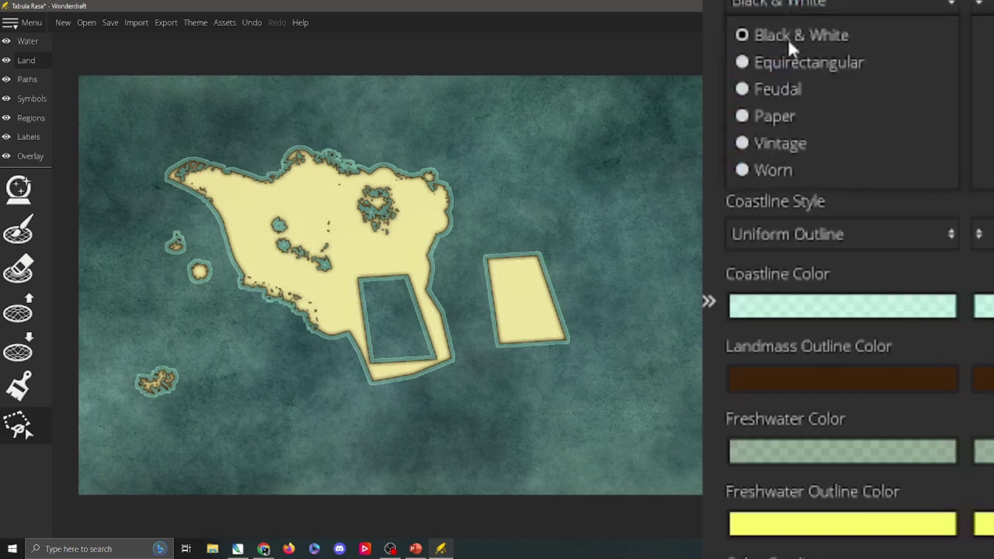
{"action": "left_click", "coordinate": [790, 167]}
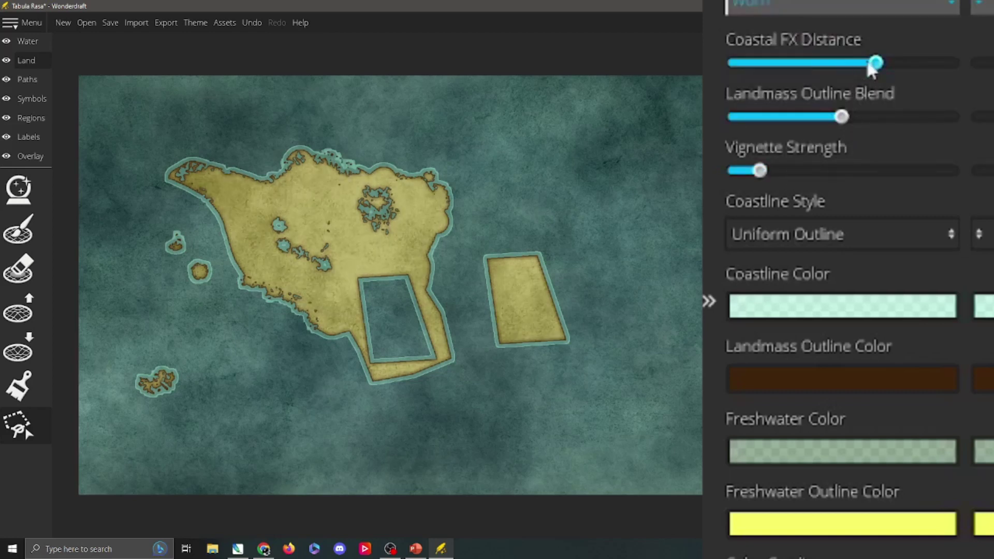
Shorten Coastal FX Distance, lower Landmass Outline Blend, and raise Vignette Strength near maximum.
{"action": "left_click_drag", "start_coordinate": [875, 62], "coordinate": [896, 63]}
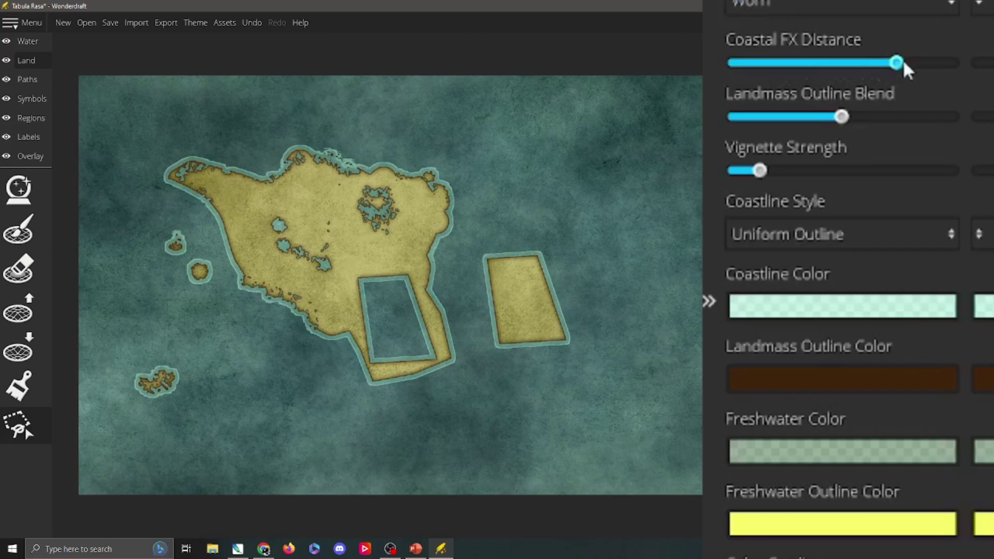
{"action": "left_click_drag", "start_coordinate": [895, 63], "coordinate": [834, 63]}
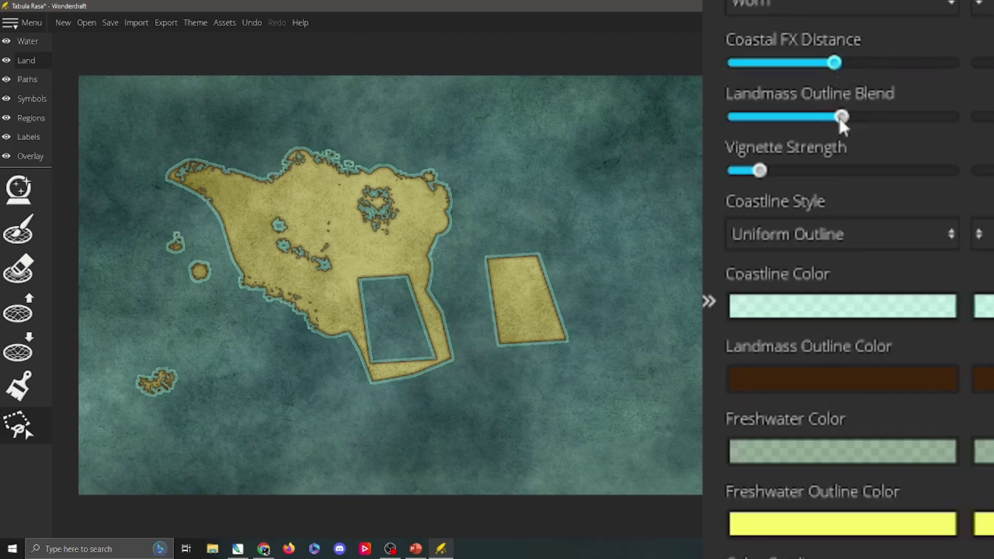
{"action": "mouse_move", "coordinate": [840, 116]}
{"action": "left_mouse_down"}
{"action": "mouse_move", "coordinate": [918, 116]}
{"action": "mouse_move", "coordinate": [734, 118]}
{"action": "mouse_move", "coordinate": [822, 120]}
{"action": "left_mouse_up"}
{"action": "mouse_move", "coordinate": [800, 175]}
{"action": "left_mouse_down"}
{"action": "mouse_move", "coordinate": [952, 170]}
{"action": "mouse_move", "coordinate": [854, 177]}
{"action": "mouse_move", "coordinate": [894, 182]}
{"action": "mouse_move", "coordinate": [952, 172]}
{"action": "mouse_move", "coordinate": [720, 171]}
{"action": "mouse_move", "coordinate": [819, 172]}
{"action": "left_mouse_up"}
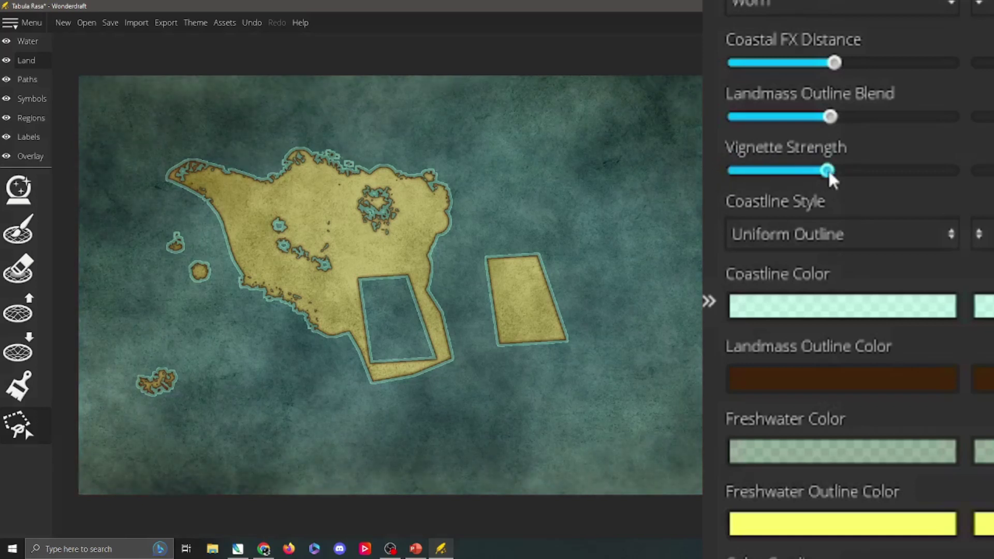
Try the Irregular Blend, Uniform Band, Uniform Blend, Uniform Outline and Three-Tiered coastline styles.
{"action": "left_click", "coordinate": [827, 232]}
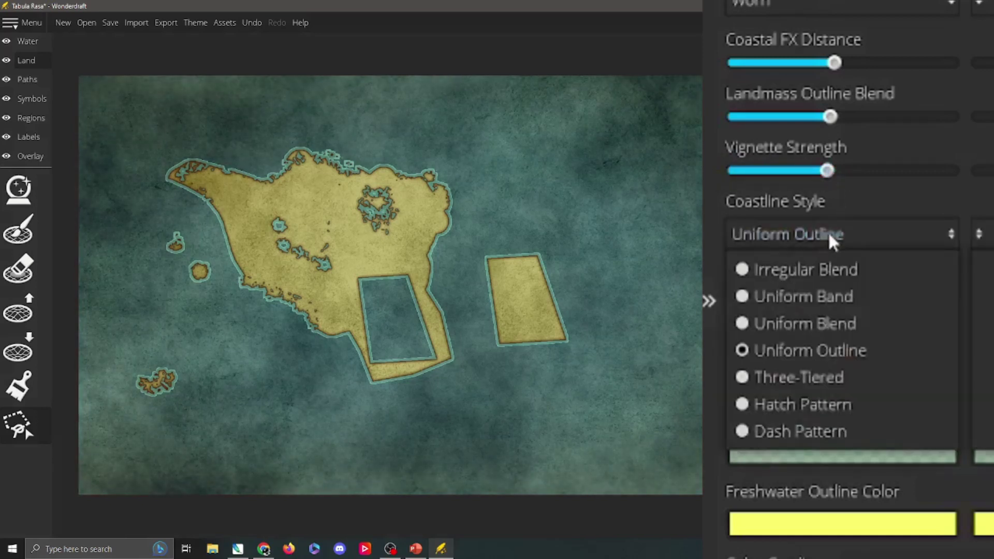
{"action": "left_click", "coordinate": [827, 269]}
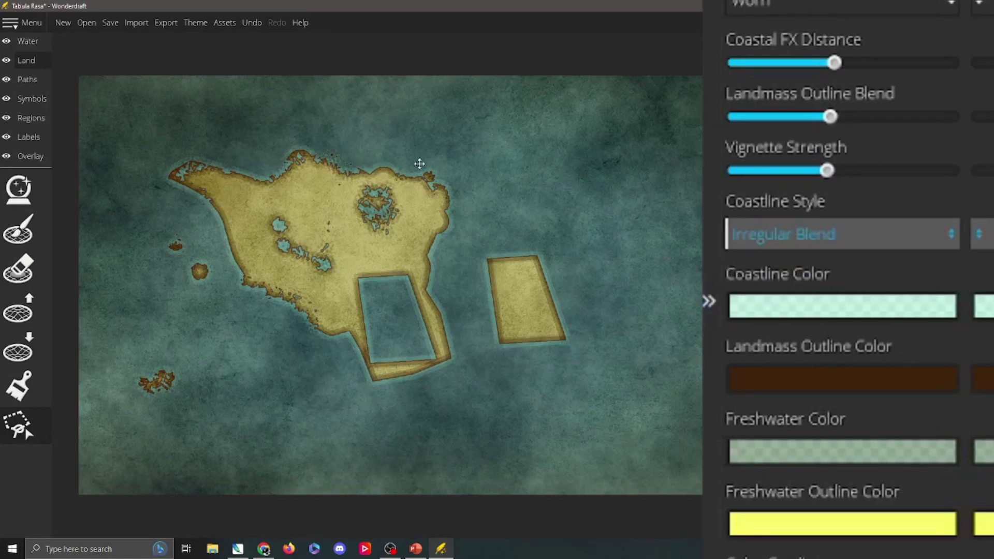
{"action": "left_click", "coordinate": [792, 235]}
{"action": "left_click", "coordinate": [801, 296]}
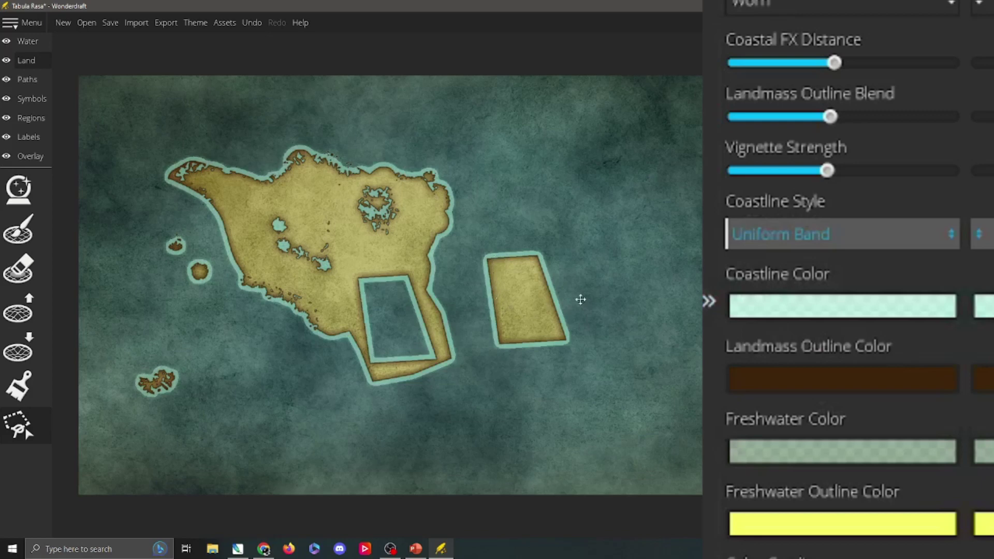
{"action": "left_click", "coordinate": [813, 248]}
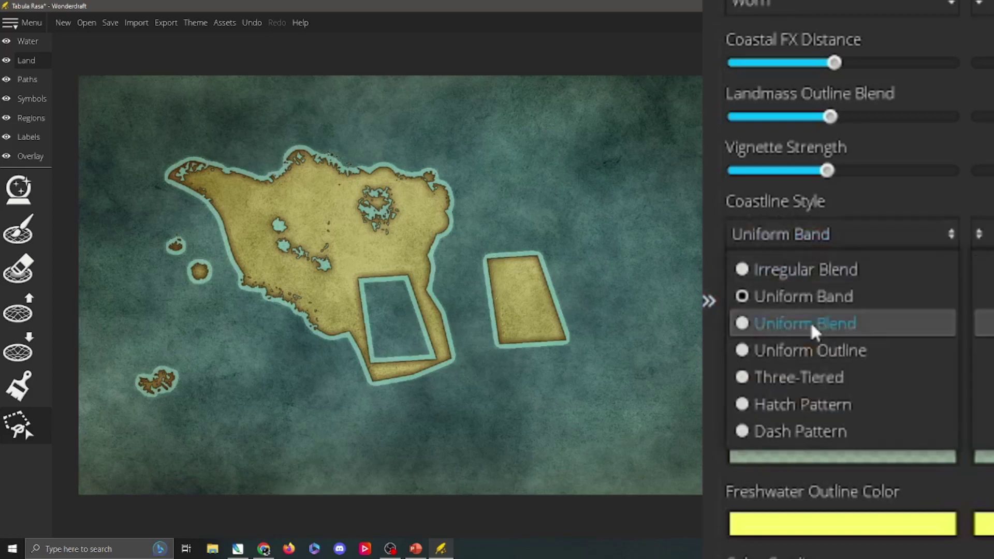
{"action": "left_click", "coordinate": [810, 323]}
{"action": "left_click", "coordinate": [802, 233]}
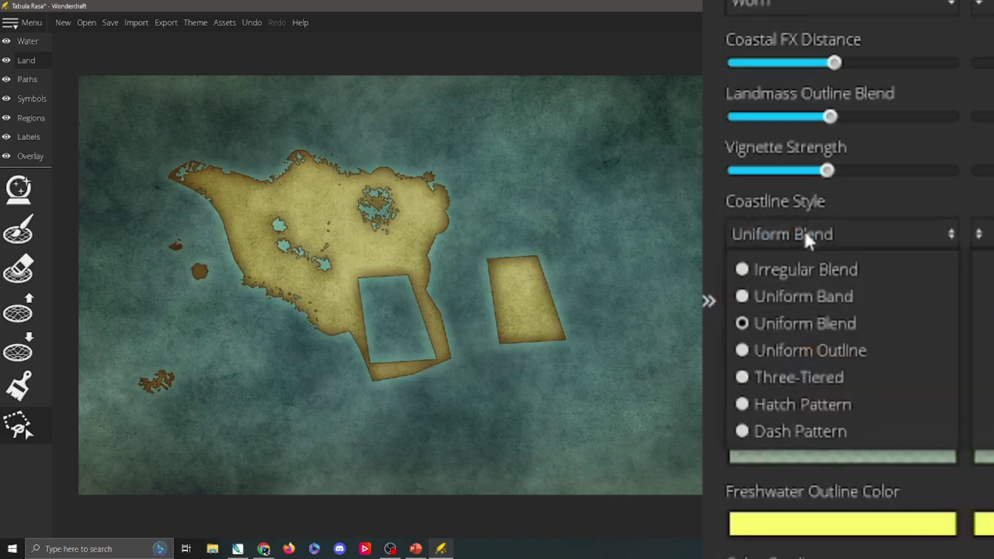
{"action": "left_click", "coordinate": [834, 351]}
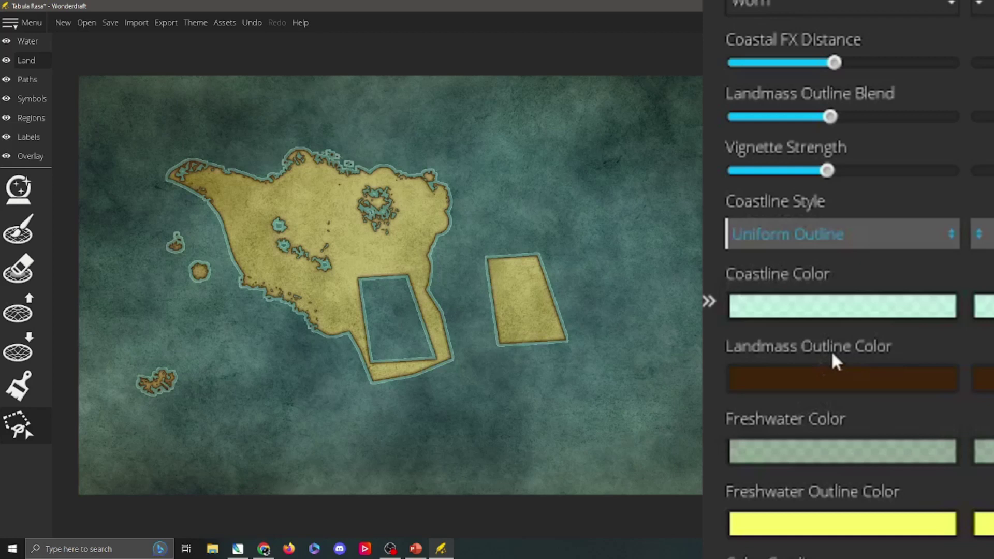
{"action": "left_click", "coordinate": [800, 233]}
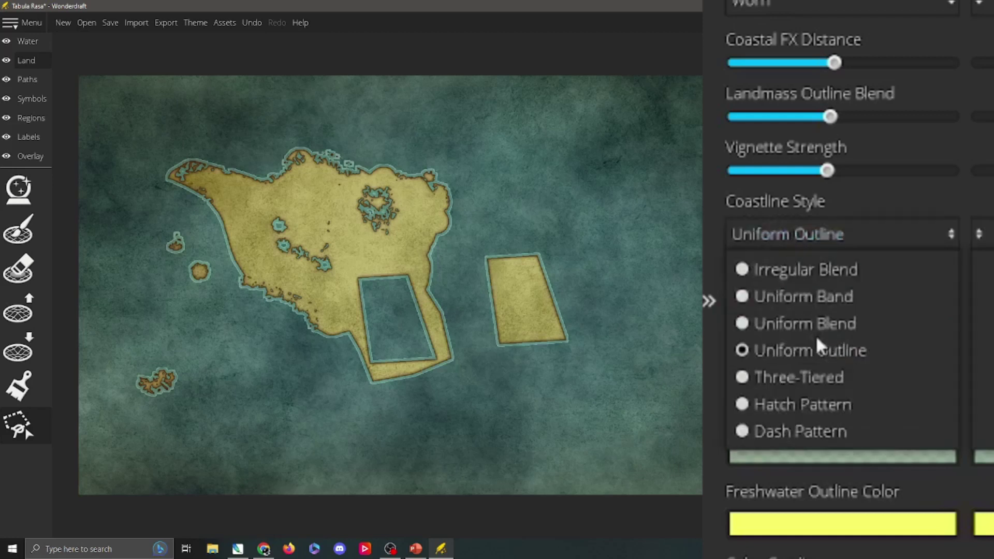
{"action": "left_click", "coordinate": [827, 378]}
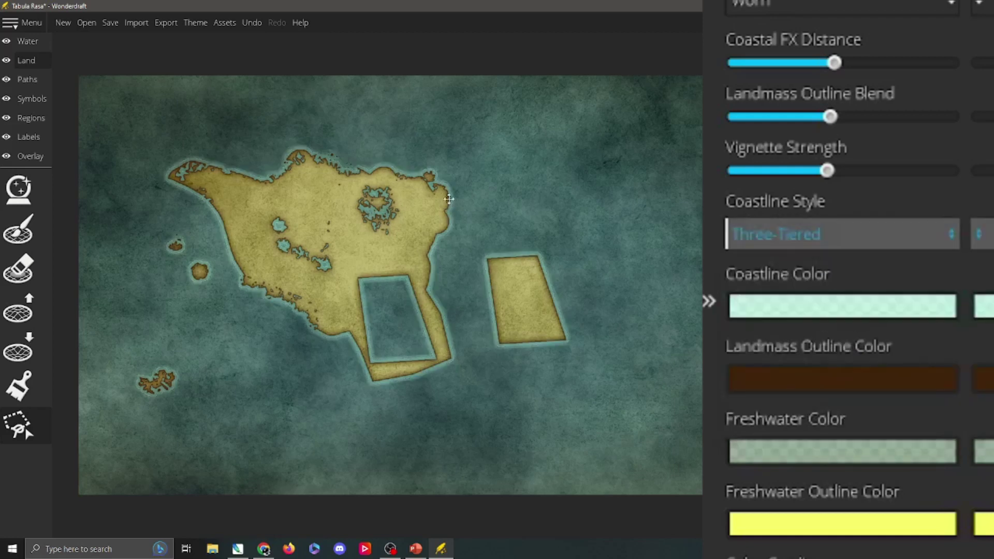
Try Hatch Pattern, Dash Pattern and Irregular Blend coastlines, then settle on Uniform Band.
{"action": "left_click", "coordinate": [775, 242]}
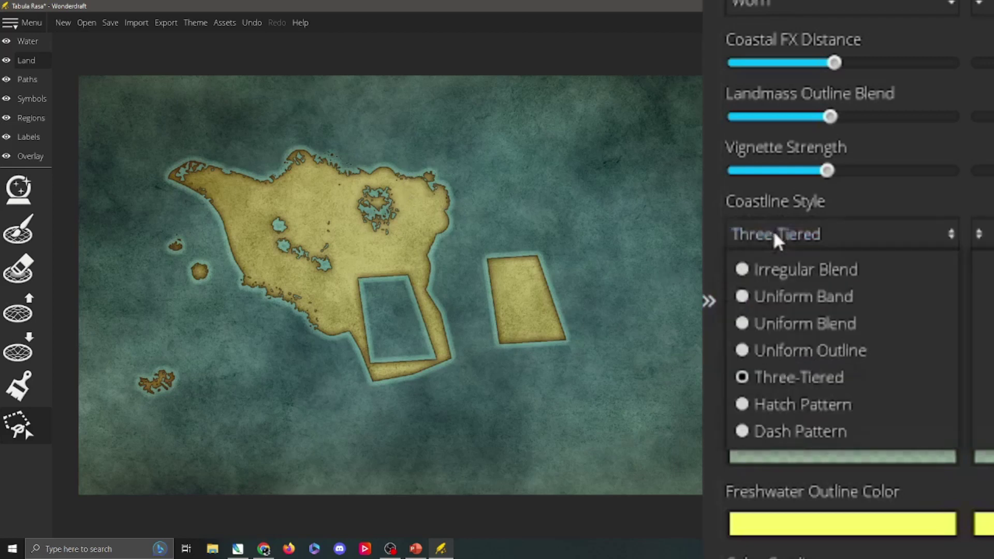
{"action": "left_click", "coordinate": [843, 405]}
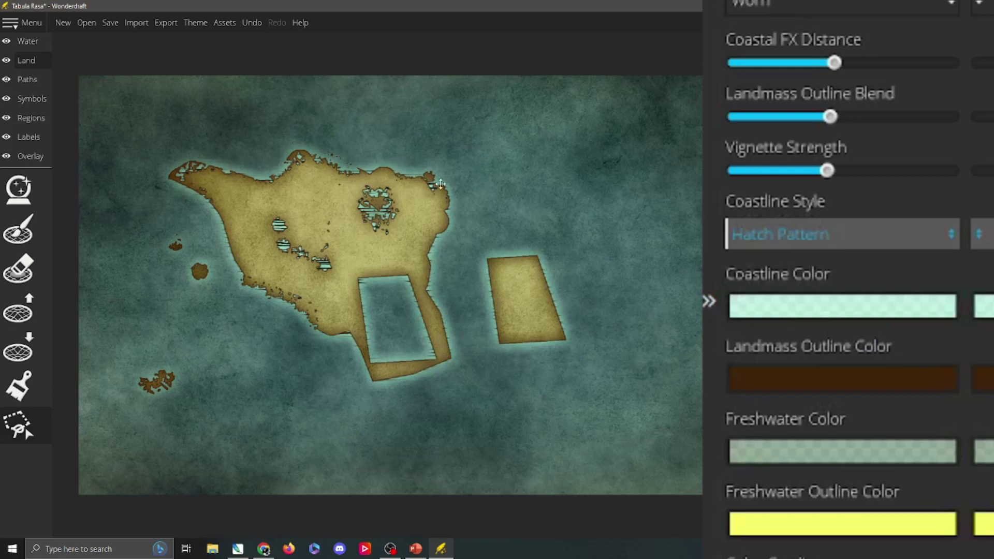
{"action": "left_click", "coordinate": [836, 228]}
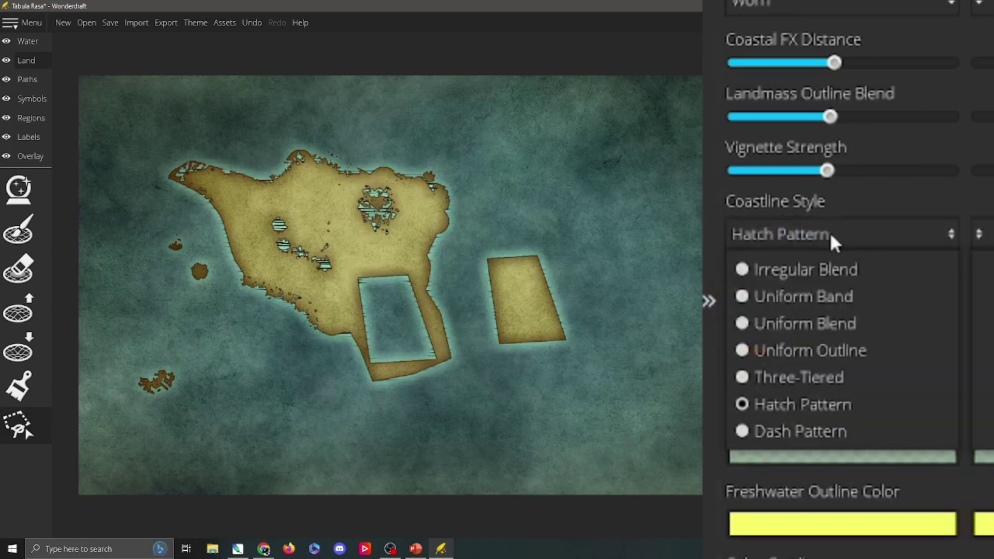
{"action": "left_click", "coordinate": [828, 432]}
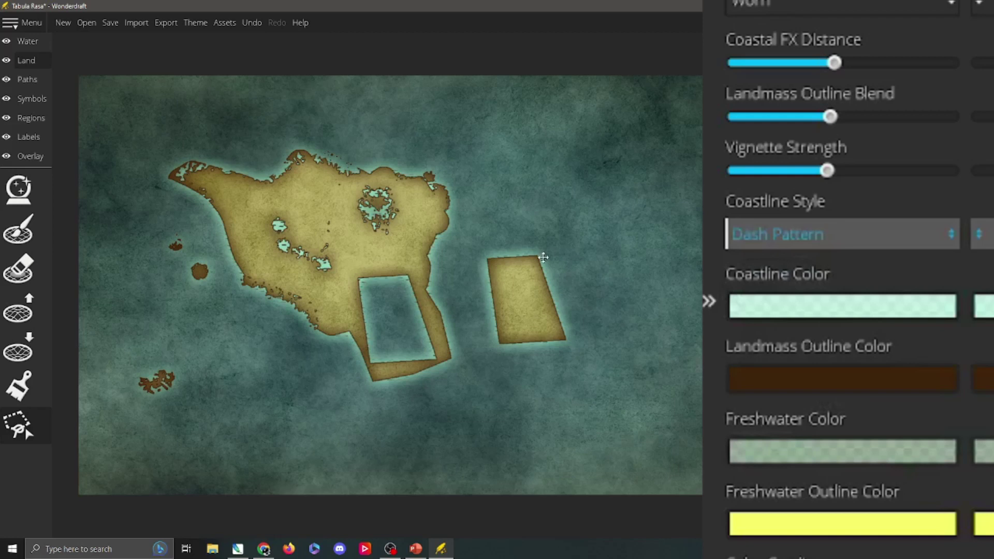
{"action": "left_click", "coordinate": [824, 228]}
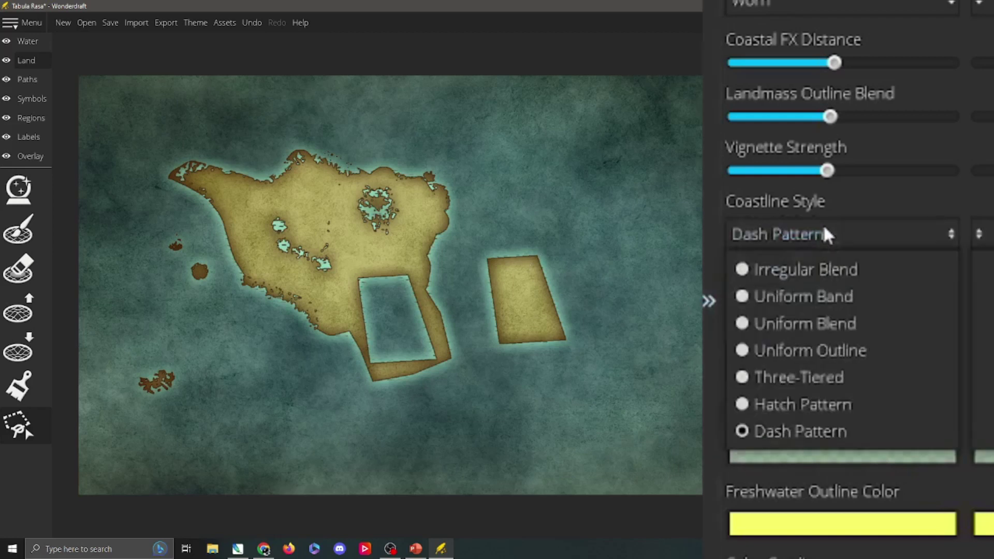
{"action": "left_click", "coordinate": [822, 269]}
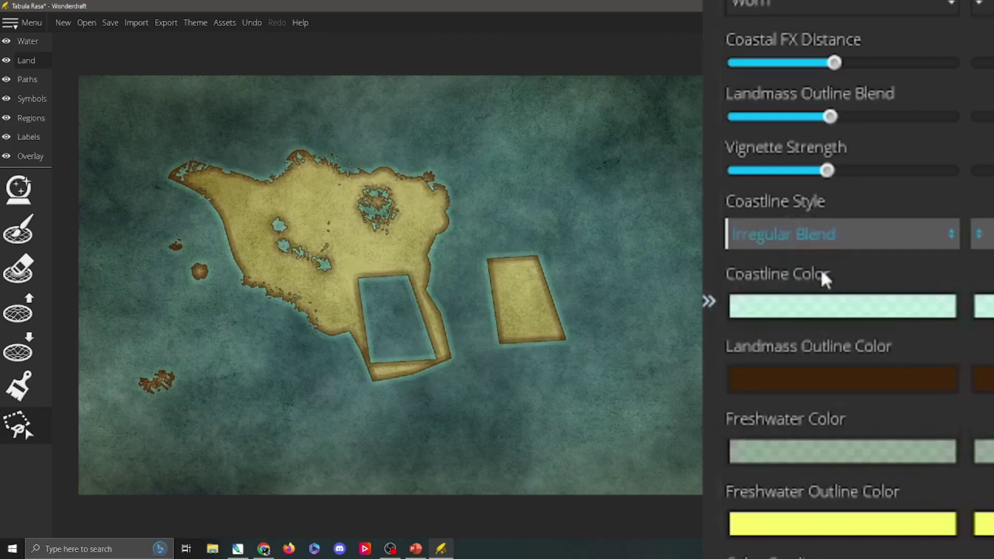
{"action": "left_click", "coordinate": [800, 234]}
{"action": "left_click", "coordinate": [818, 298]}
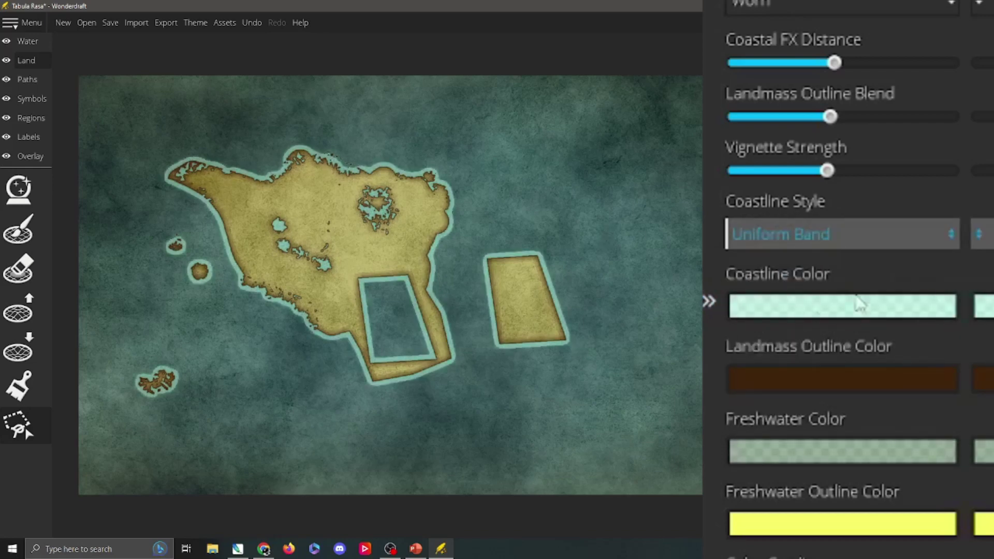
Tone the coastline colour down to a duller, darker green.
{"action": "left_click", "coordinate": [923, 295]}
{"action": "left_click_drag", "start_coordinate": [808, 108], "coordinate": [835, 76]}
{"action": "left_click_drag", "start_coordinate": [782, 95], "coordinate": [668, 149]}
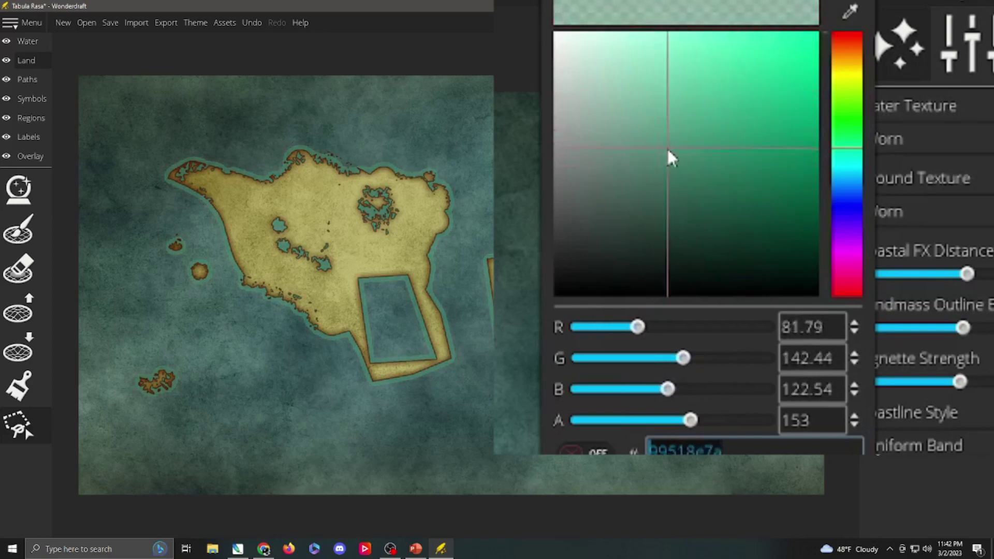
{"action": "left_click", "coordinate": [896, 339]}
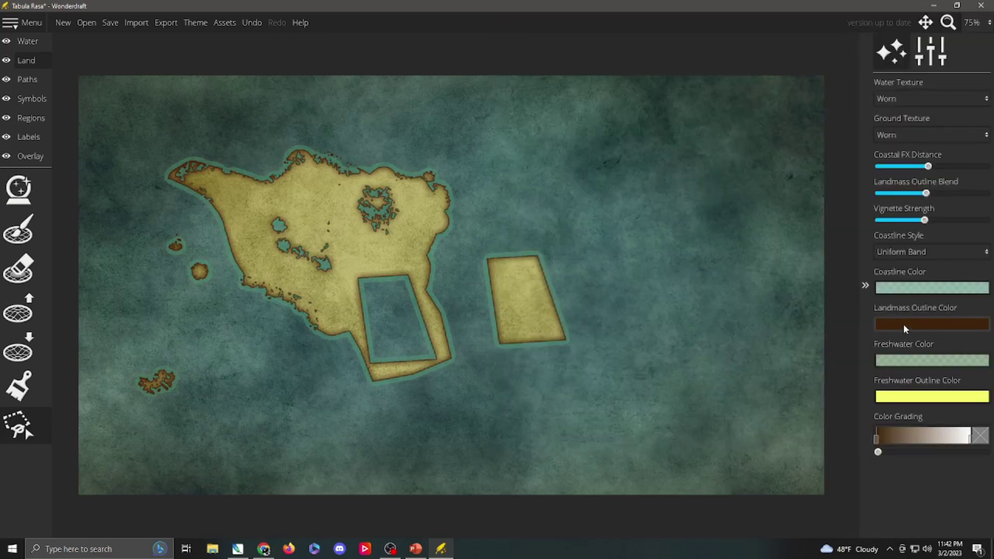
Lighten the landmass outline colour to an orange-brown, leaving freshwater colour unchanged.
{"action": "left_click", "coordinate": [903, 324]}
{"action": "left_click_drag", "start_coordinate": [811, 123], "coordinate": [817, 164]}
{"action": "left_click", "coordinate": [867, 334]}
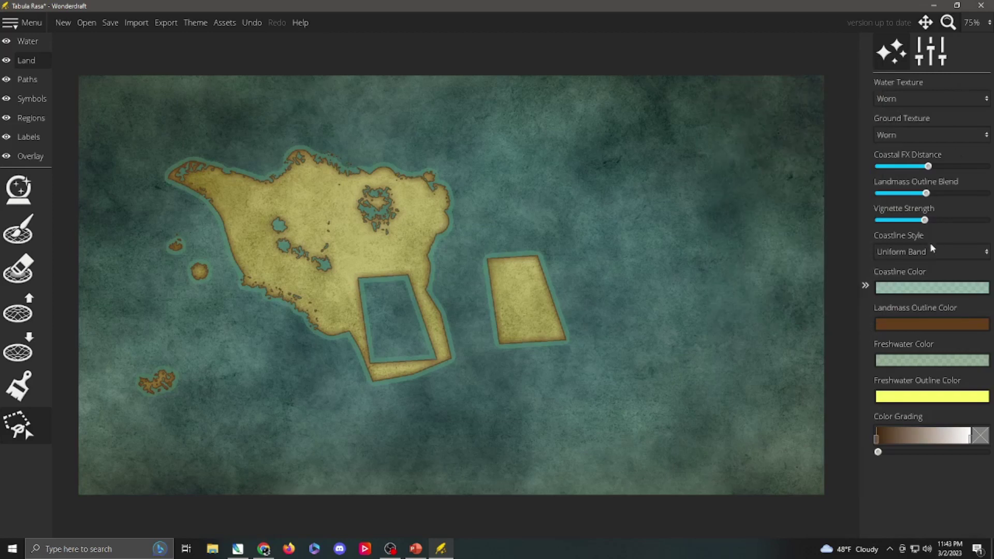
{"action": "left_click", "coordinate": [897, 361]}
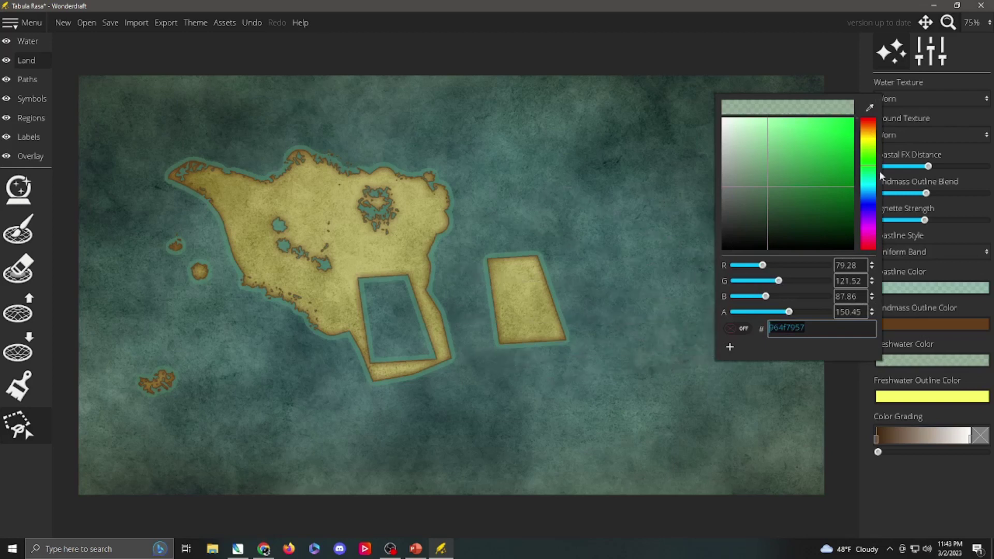
{"action": "left_click", "coordinate": [897, 488]}
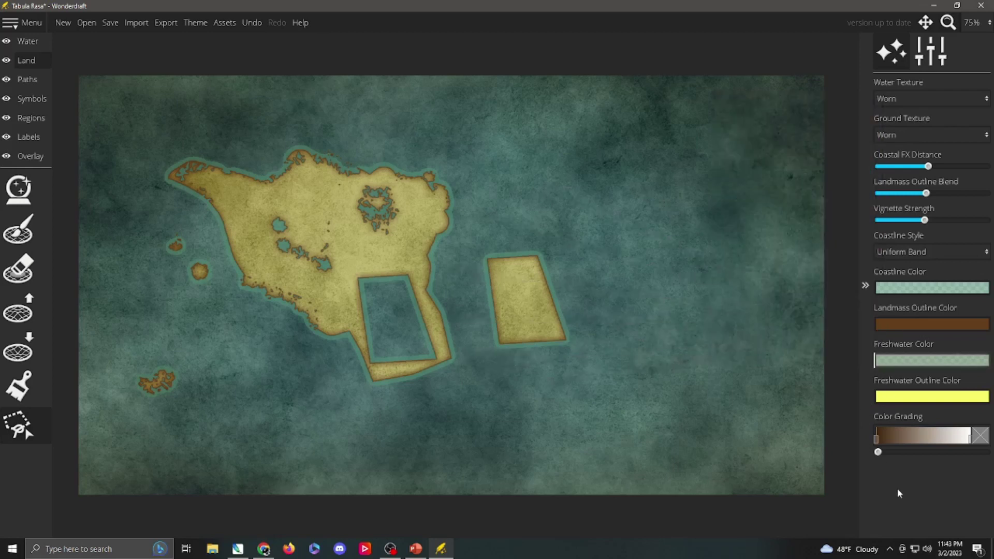
Make the freshwater outline olive instead of bright yellow and keep colour grading at 0.
{"action": "left_click", "coordinate": [913, 397]}
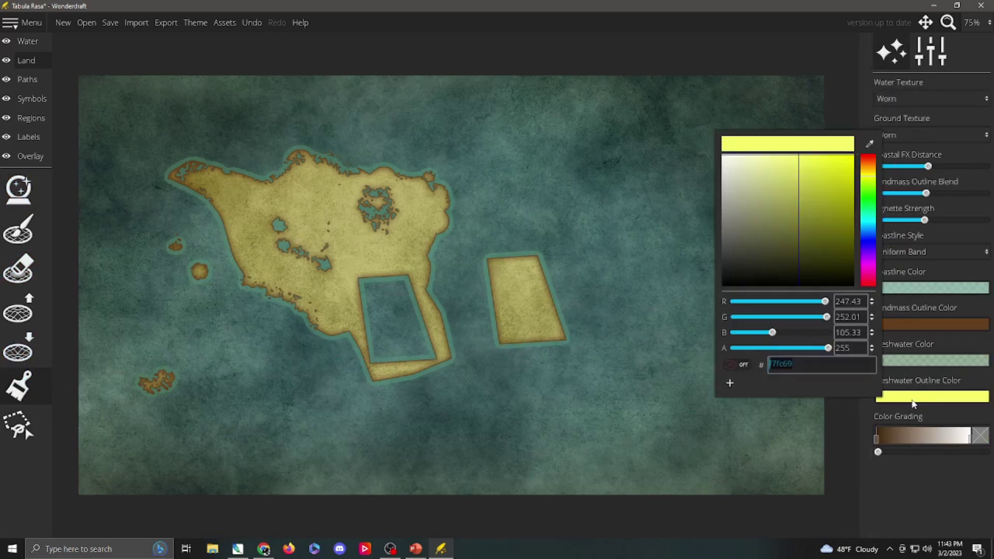
{"action": "left_click_drag", "start_coordinate": [827, 202], "coordinate": [775, 200]}
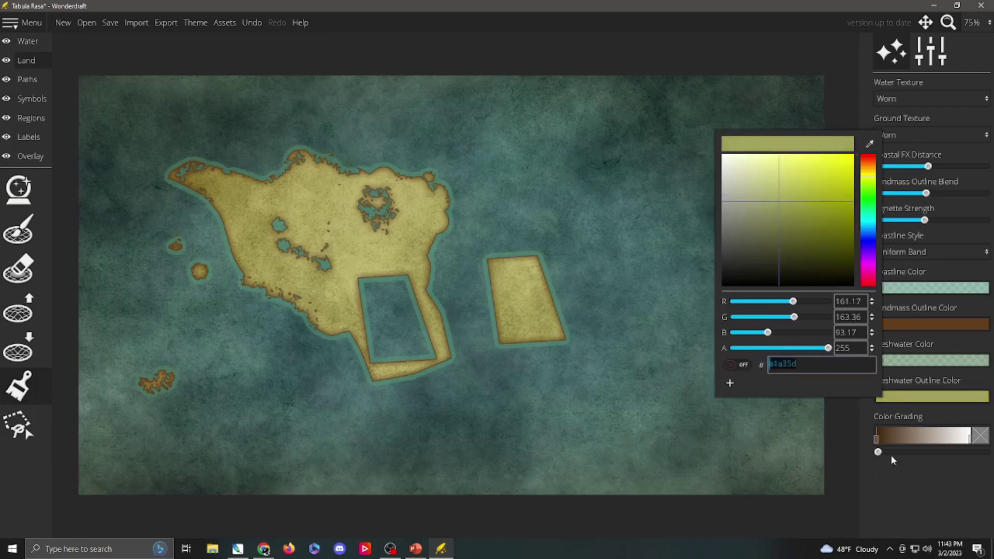
{"action": "left_click", "coordinate": [934, 452]}
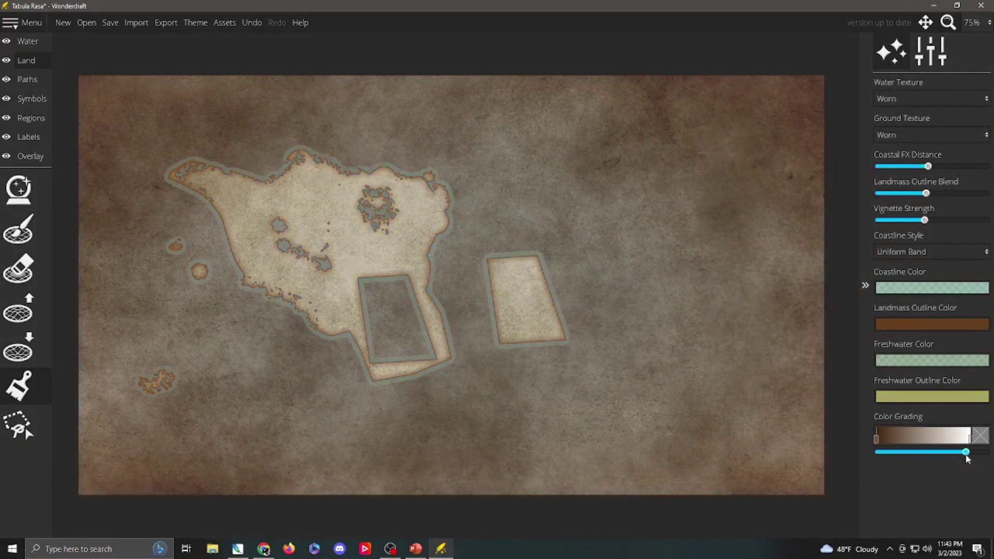
{"action": "left_click_drag", "start_coordinate": [928, 452], "coordinate": [969, 439]}
{"action": "key", "text": "ctrl+z"}
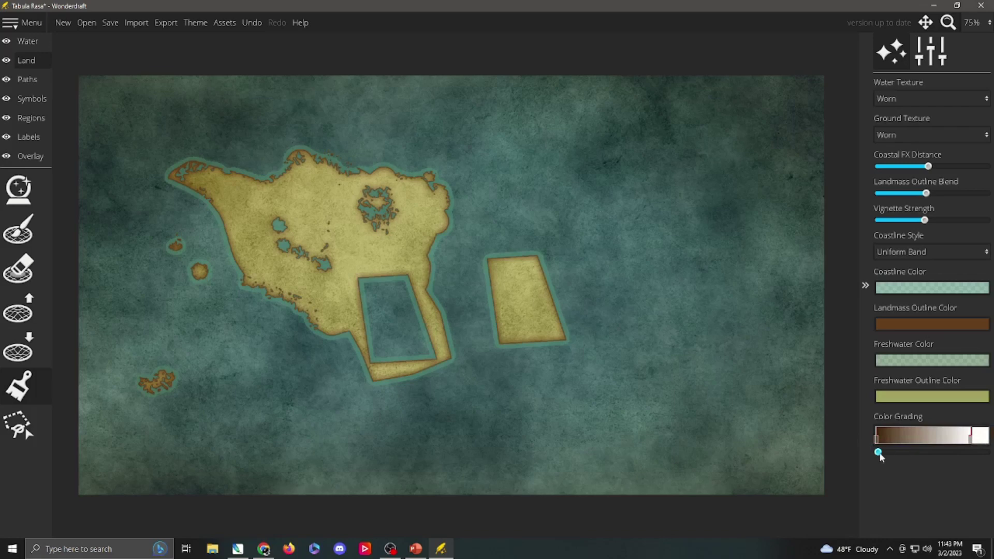
{"action": "left_click", "coordinate": [933, 452]}
{"action": "left_click_drag", "start_coordinate": [958, 457], "coordinate": [848, 450]}
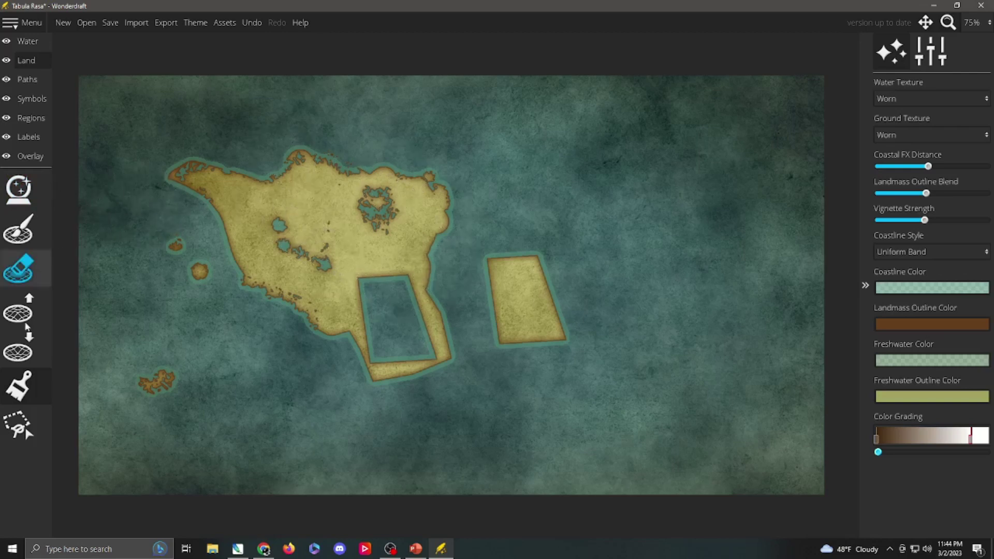
Generate a Continent-pattern landmass in the Landmass Wizard.
{"action": "left_click", "coordinate": [19, 191]}
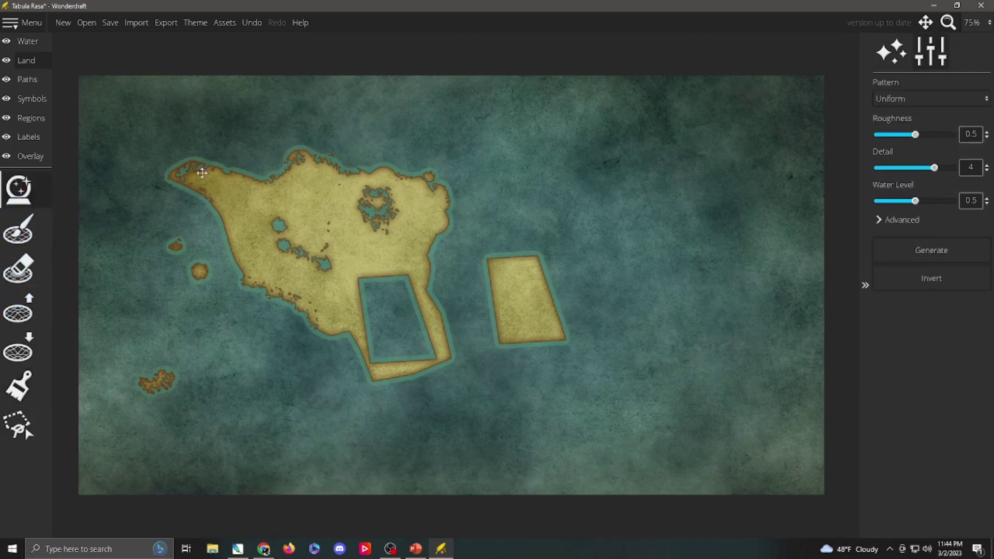
{"action": "left_click", "coordinate": [929, 101]}
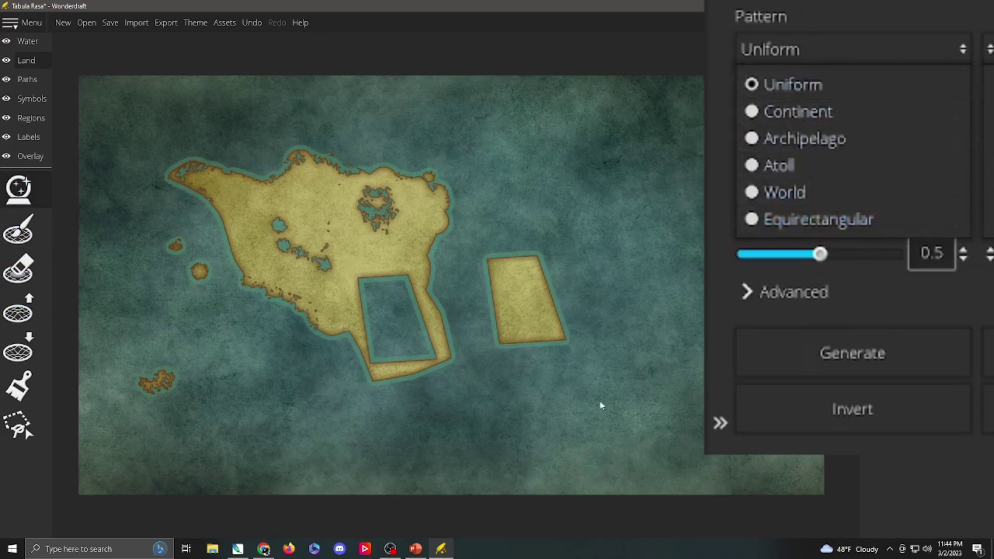
{"action": "left_click", "coordinate": [816, 37]}
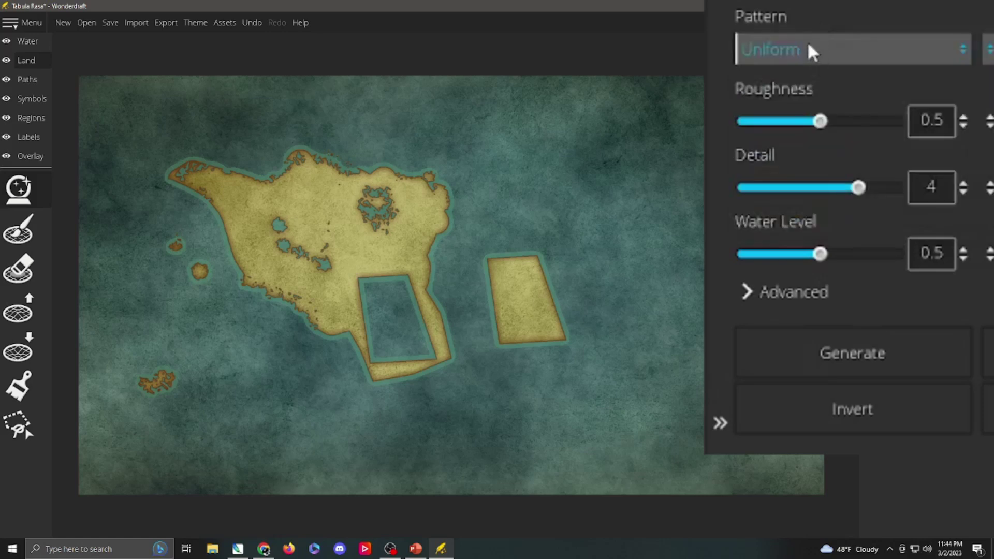
{"action": "left_click", "coordinate": [808, 47]}
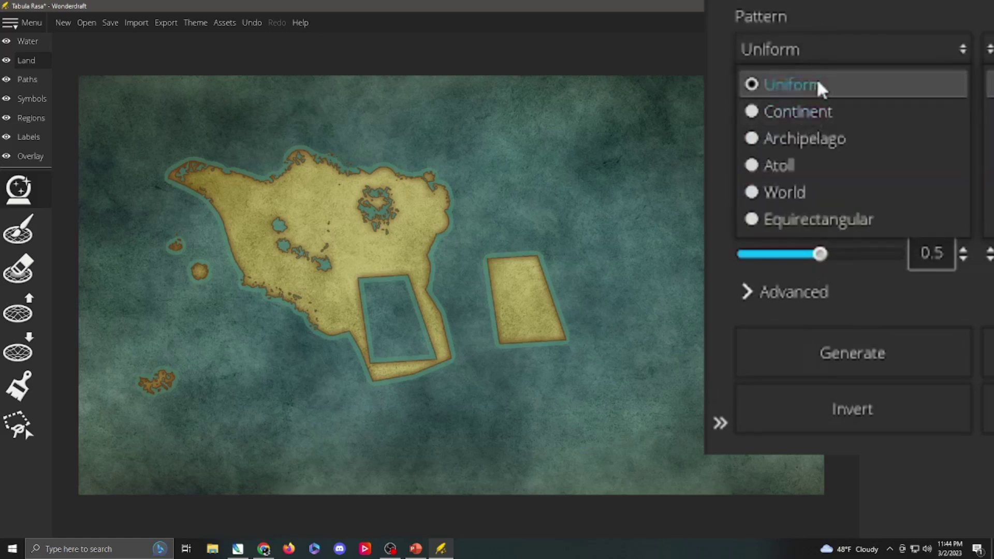
{"action": "left_click", "coordinate": [849, 113]}
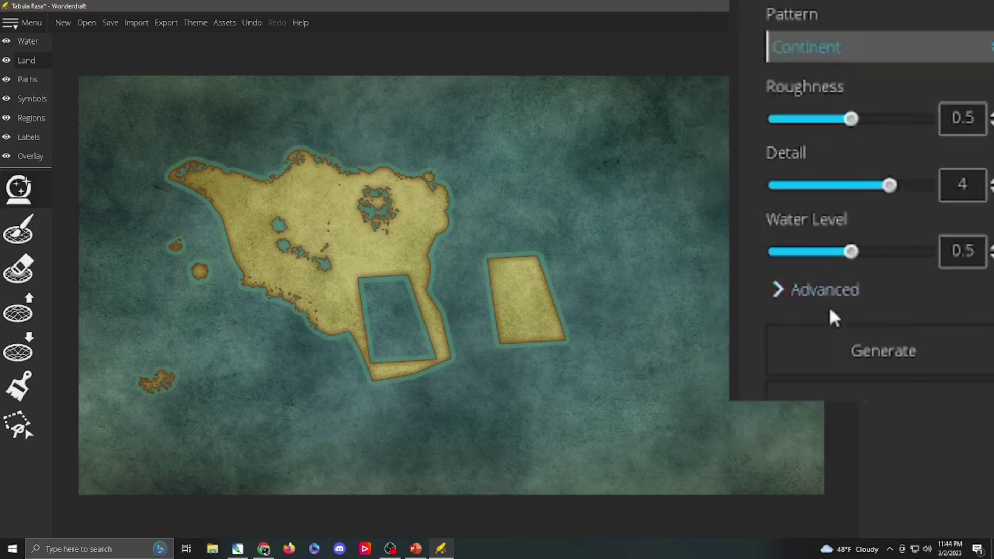
{"action": "left_click", "coordinate": [847, 358]}
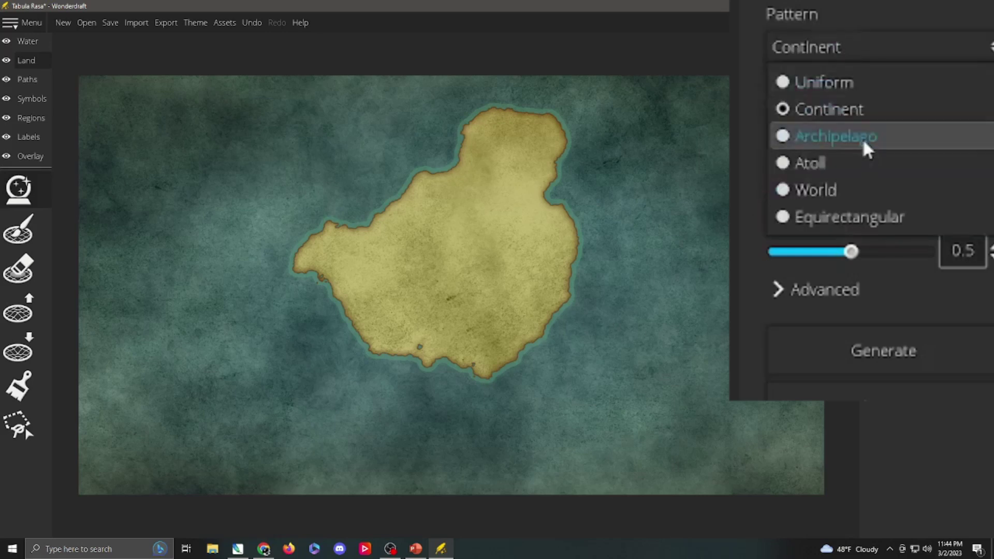
Regenerate the map with the Archipelago pattern of scattered small islands.
{"action": "left_click", "coordinate": [862, 137]}
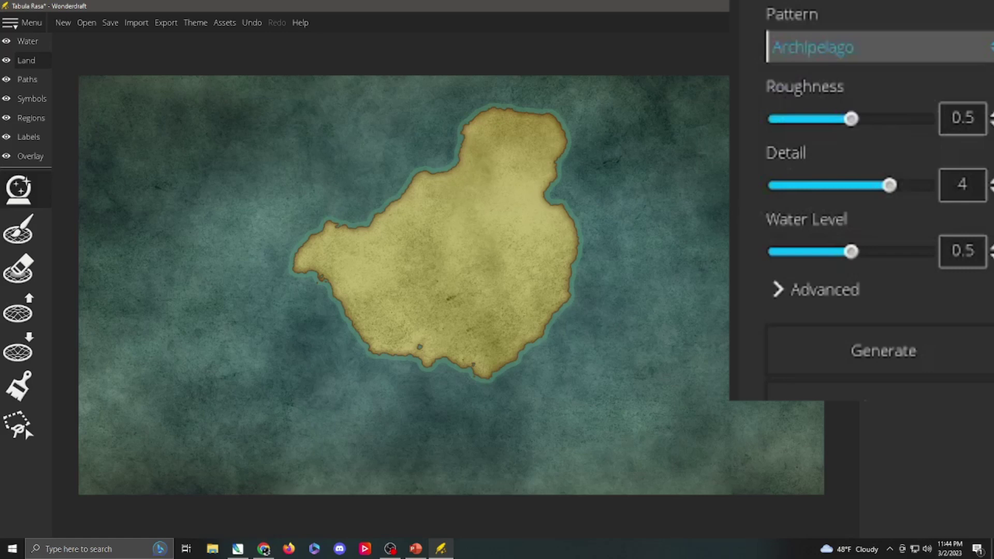
{"action": "left_click", "coordinate": [859, 353]}
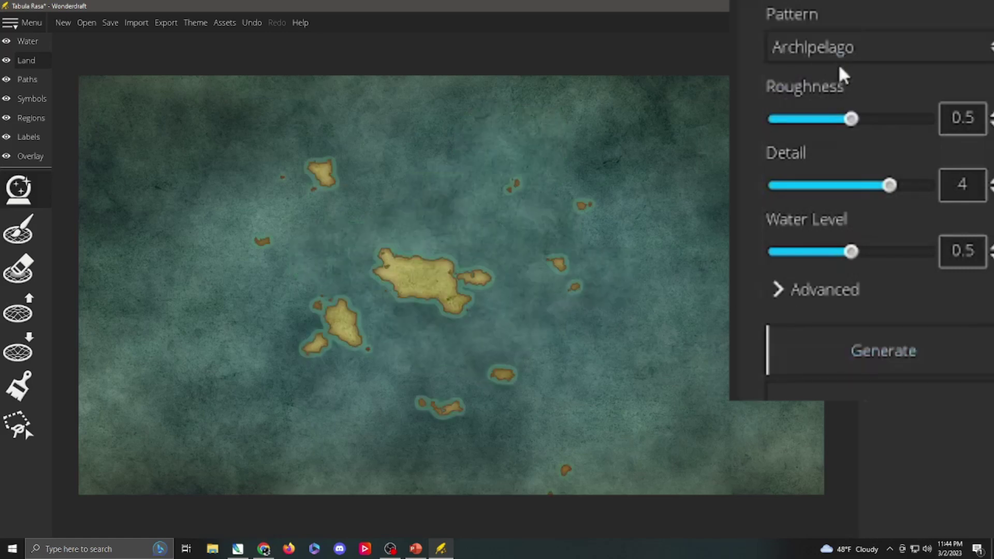
{"action": "left_click", "coordinate": [18, 426]}
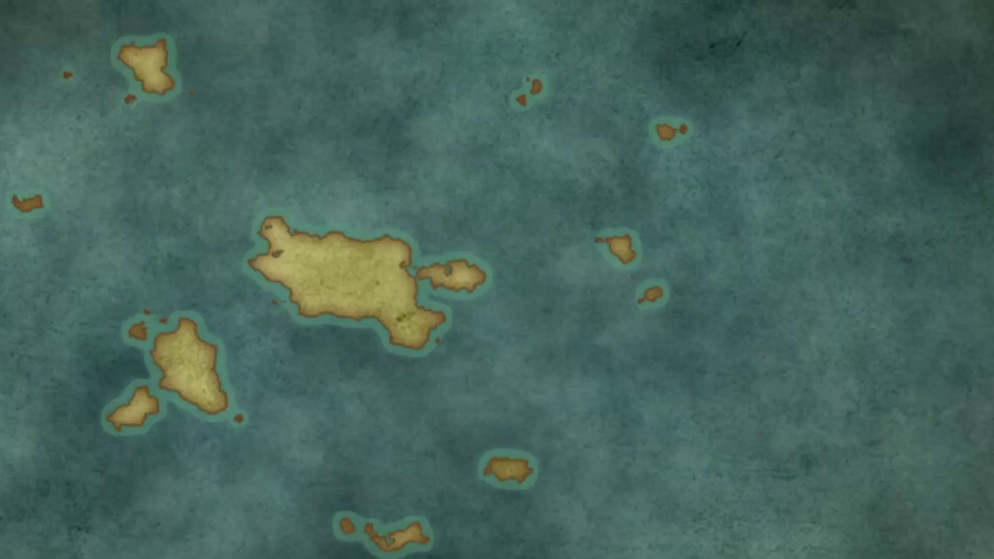
Check the Export Options image types, keep Normal, and cancel without exporting.
{"action": "left_click", "coordinate": [158, 23]}
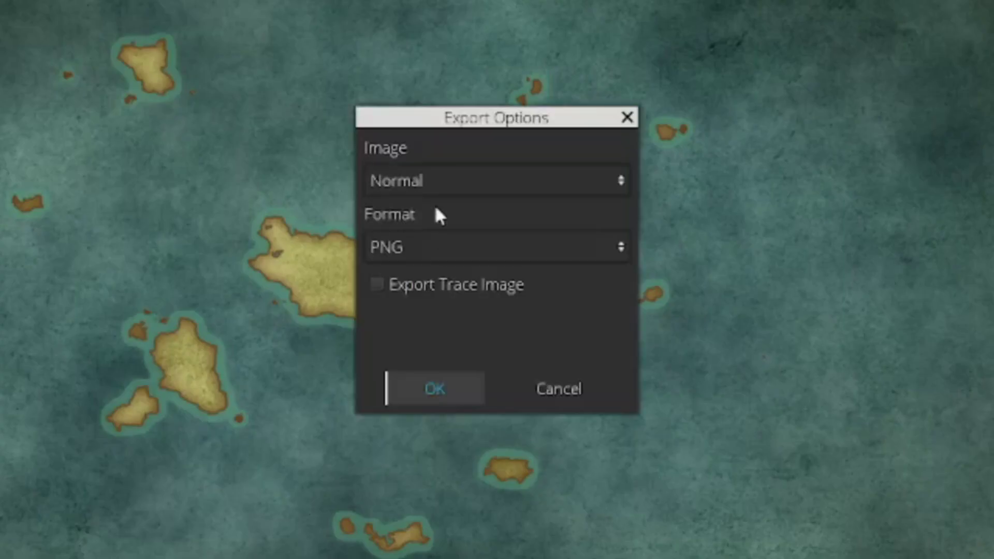
{"action": "left_click", "coordinate": [445, 188]}
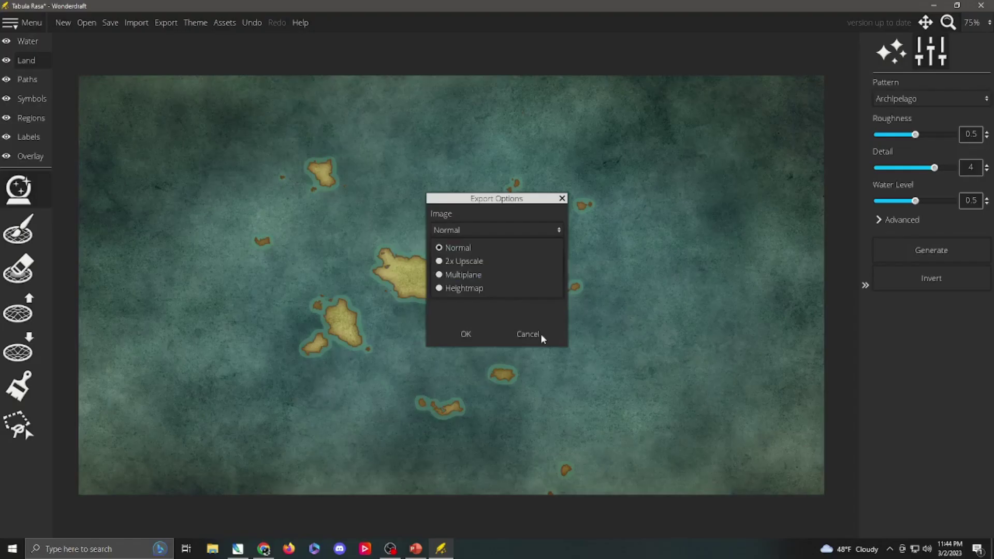
{"action": "left_click", "coordinate": [584, 386]}
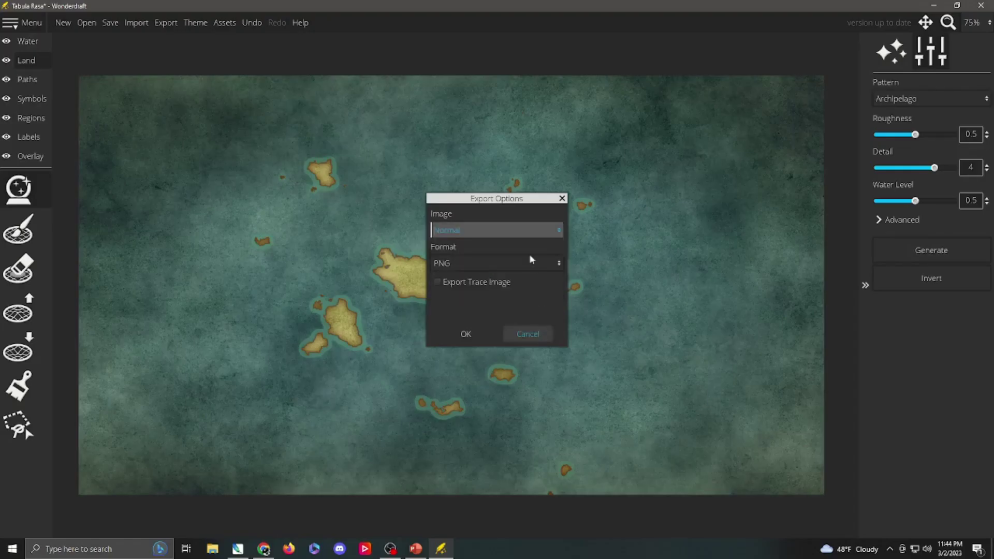
{"action": "left_click", "coordinate": [528, 333]}
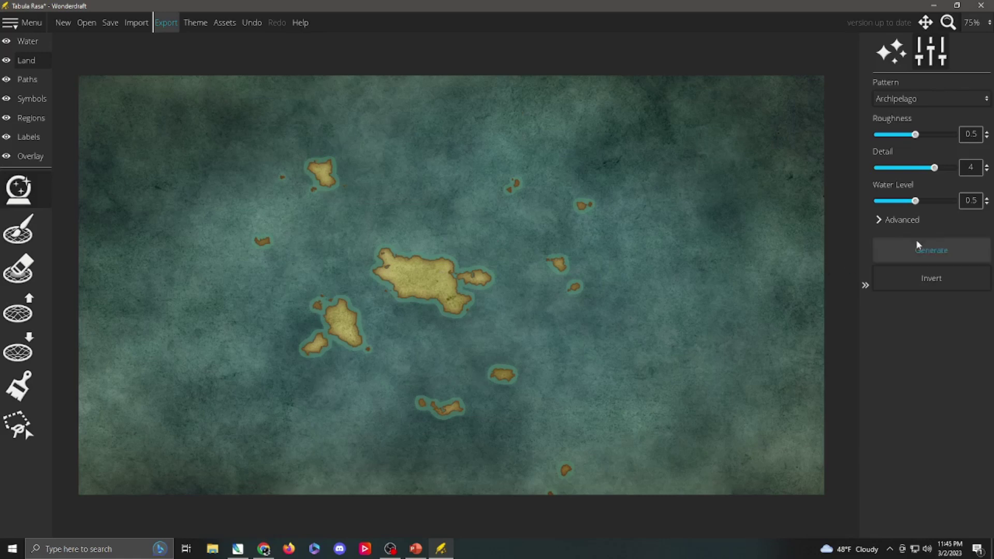
Generate an Equirectangular map, then regenerate it twice with the Uniform pattern.
{"action": "left_click", "coordinate": [932, 252]}
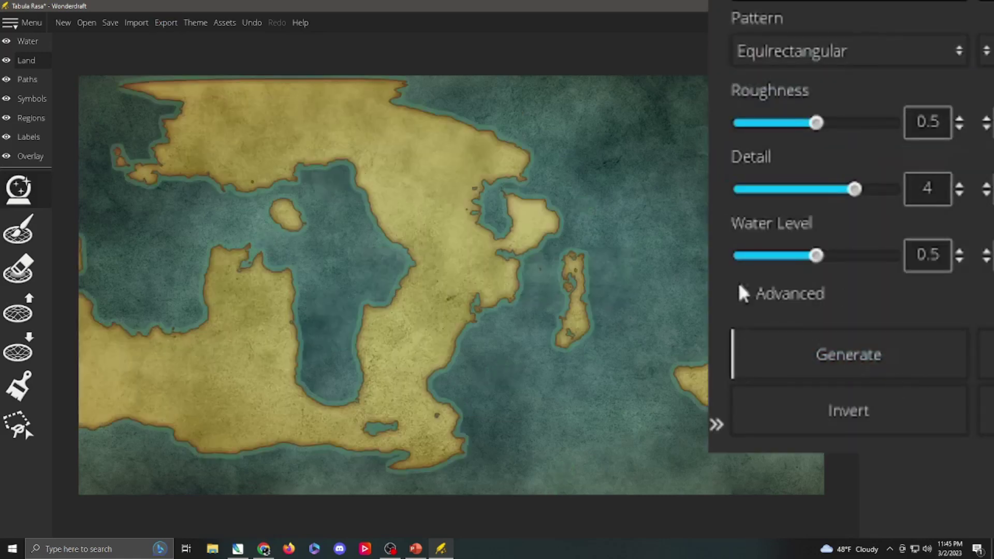
{"action": "left_click", "coordinate": [778, 49]}
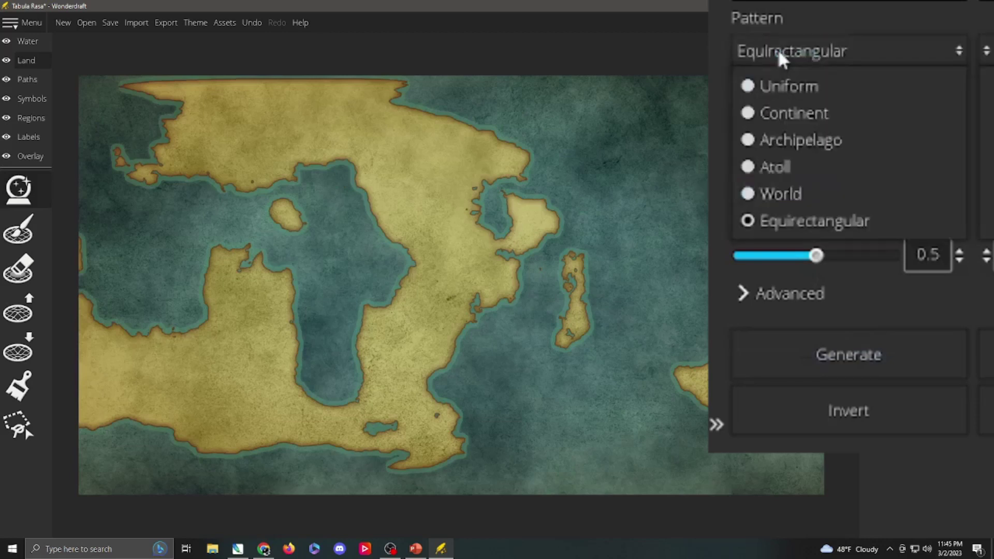
{"action": "left_click", "coordinate": [804, 90]}
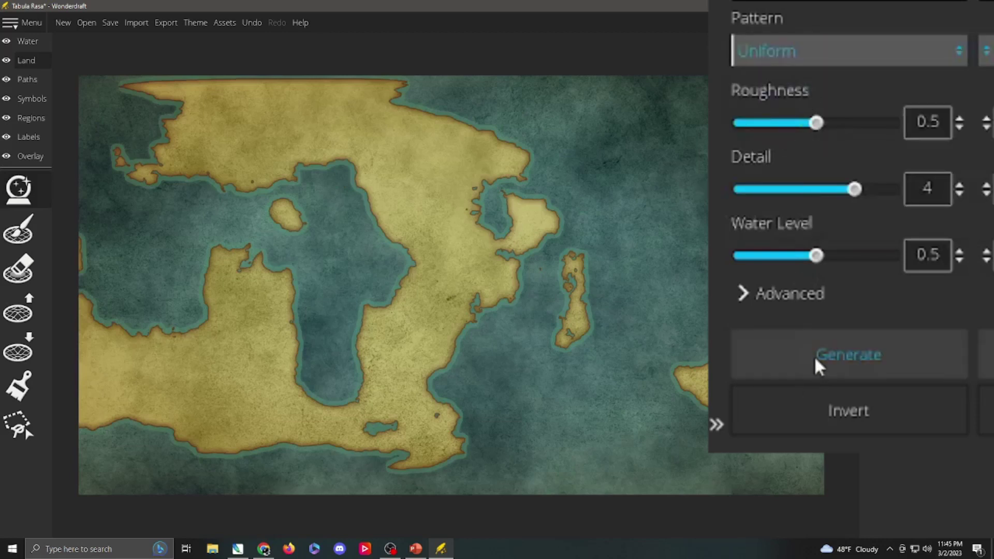
{"action": "left_click", "coordinate": [813, 356]}
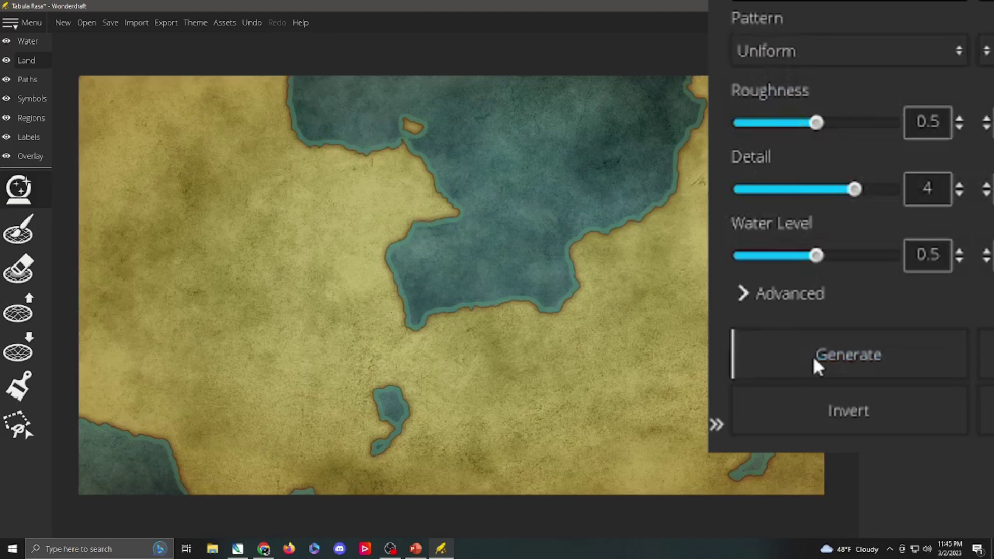
{"action": "left_click", "coordinate": [811, 355]}
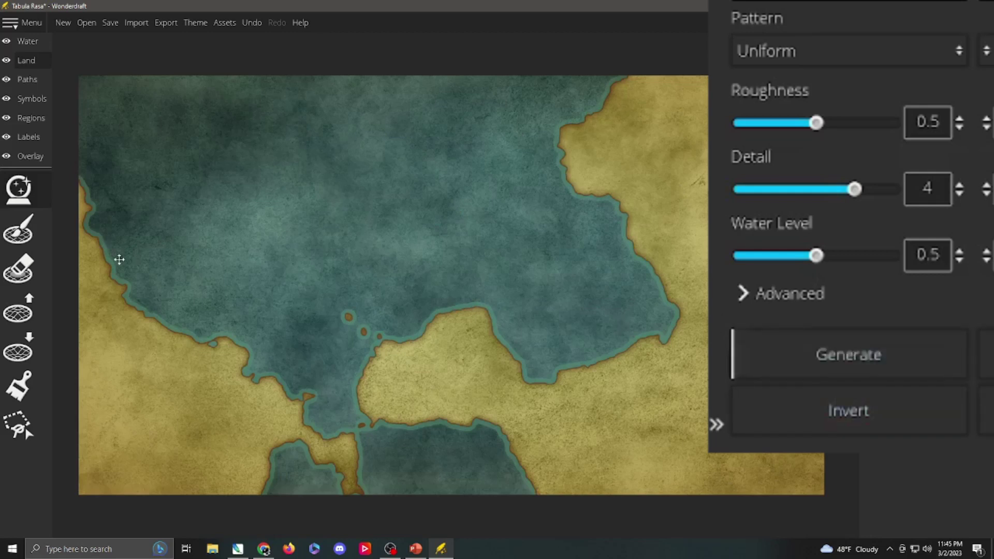
Raise jagged islets and lower water inlets along the western coastline.
{"action": "left_click", "coordinate": [36, 313]}
{"action": "mouse_move", "coordinate": [224, 315]}
{"action": "left_mouse_down"}
{"action": "mouse_move", "coordinate": [254, 344]}
{"action": "mouse_move", "coordinate": [338, 427]}
{"action": "left_mouse_up"}
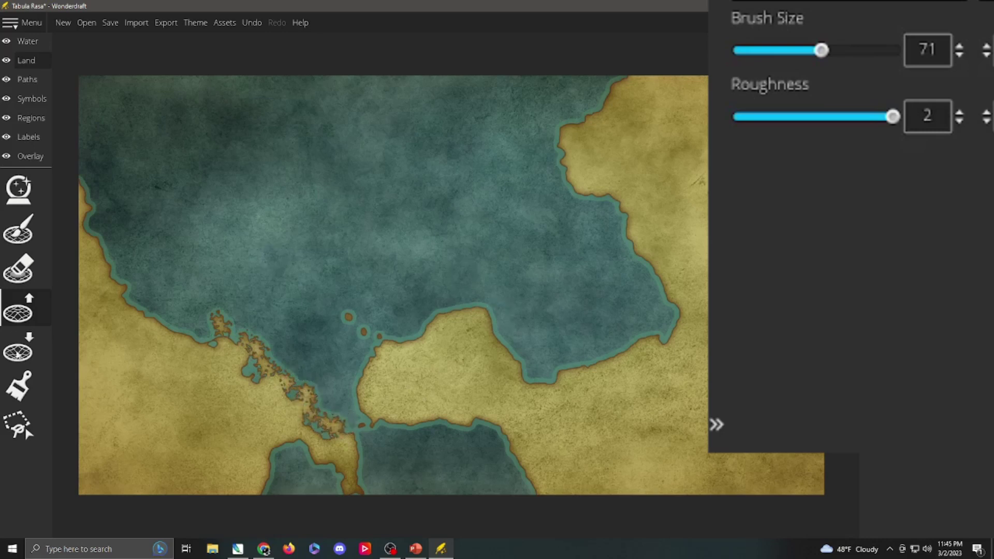
{"action": "left_click", "coordinate": [18, 347]}
{"action": "mouse_move", "coordinate": [160, 370]}
{"action": "left_mouse_down"}
{"action": "mouse_move", "coordinate": [209, 361]}
{"action": "mouse_move", "coordinate": [157, 325]}
{"action": "mouse_move", "coordinate": [162, 287]}
{"action": "left_mouse_up"}
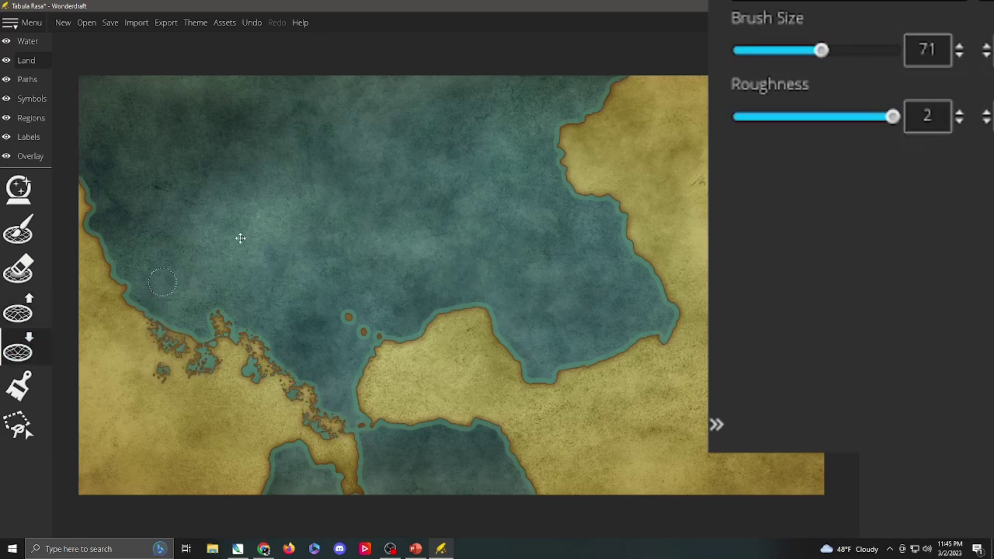
{"action": "left_click", "coordinate": [18, 189]}
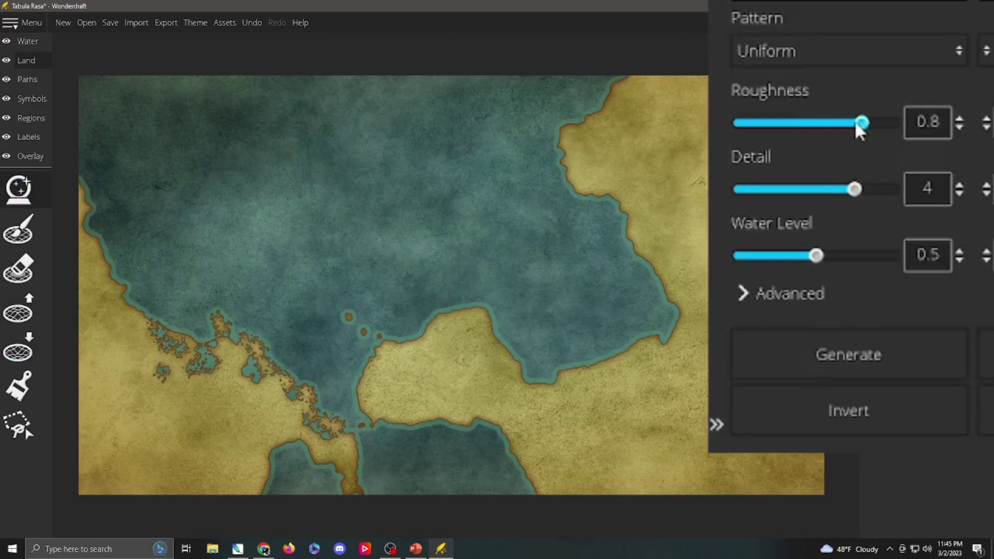
Generate maps at roughness 0 and 1, then settle on roughness 0.5.
{"action": "left_click", "coordinate": [741, 123]}
{"action": "left_click", "coordinate": [794, 361]}
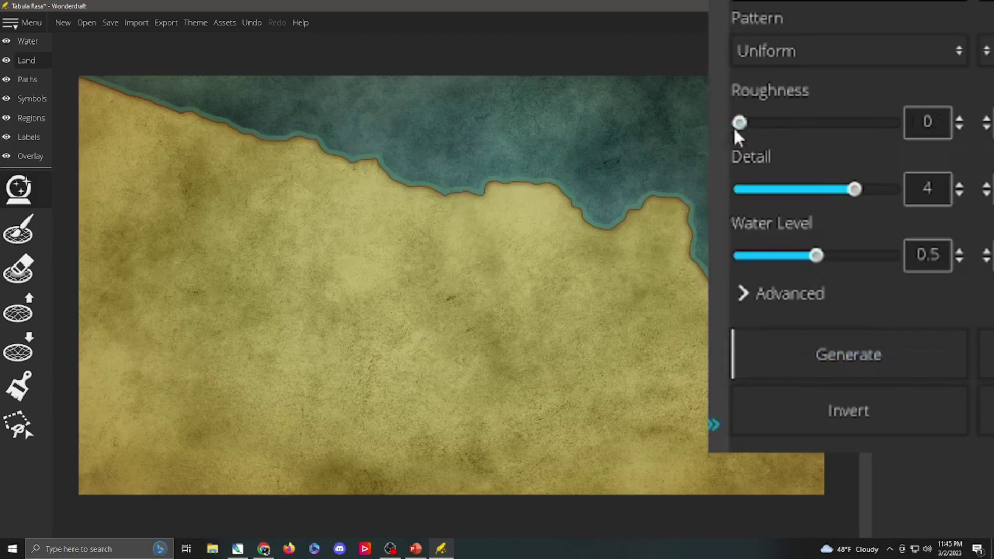
{"action": "left_click_drag", "start_coordinate": [739, 123], "coordinate": [914, 132]}
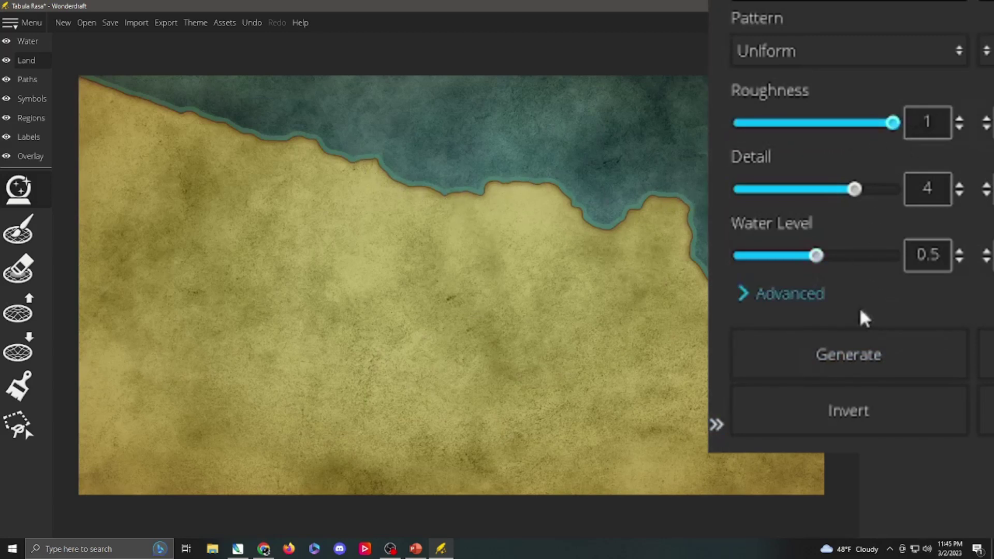
{"action": "left_click", "coordinate": [851, 357]}
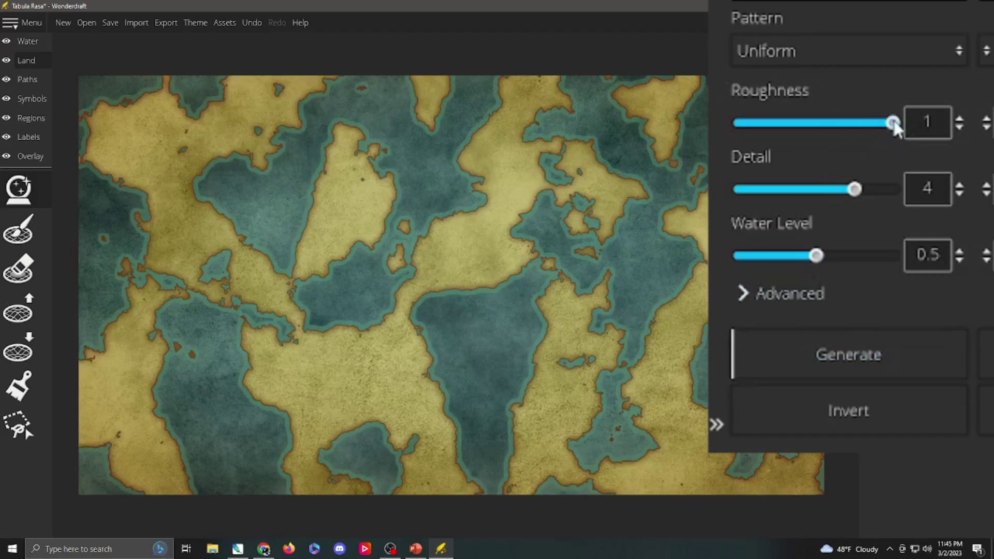
{"action": "left_click_drag", "start_coordinate": [892, 124], "coordinate": [819, 126]}
{"action": "left_click", "coordinate": [843, 362]}
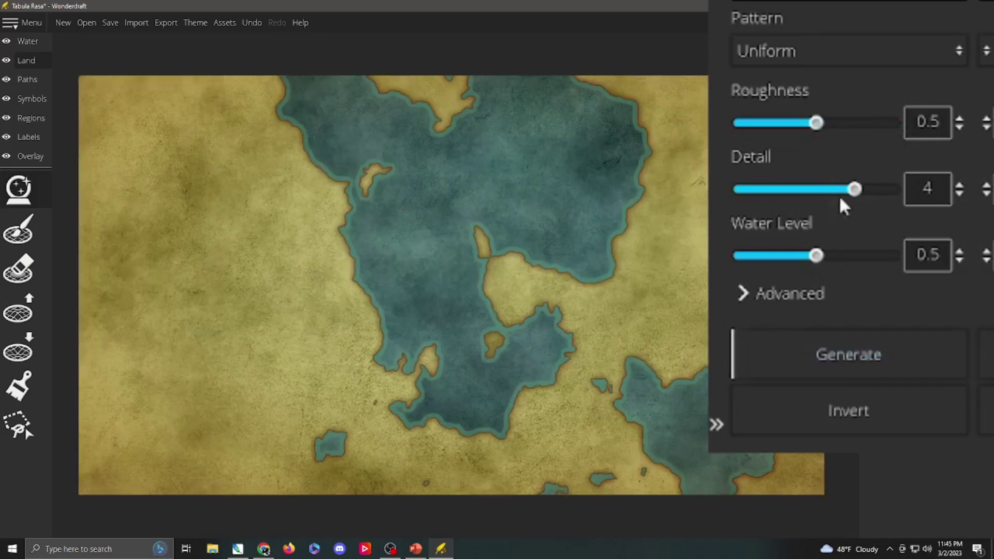
Generate maps at detail 1 and 5, settle on detail 3, and lower the water level slightly.
{"action": "left_click_drag", "start_coordinate": [782, 189], "coordinate": [731, 192]}
{"action": "left_click", "coordinate": [799, 343]}
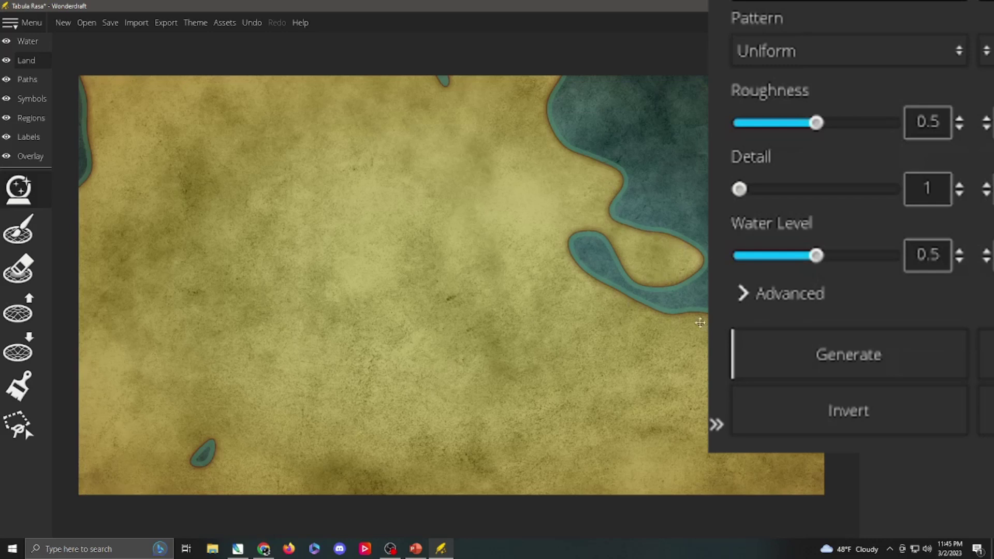
{"action": "left_click_drag", "start_coordinate": [739, 188], "coordinate": [893, 190]}
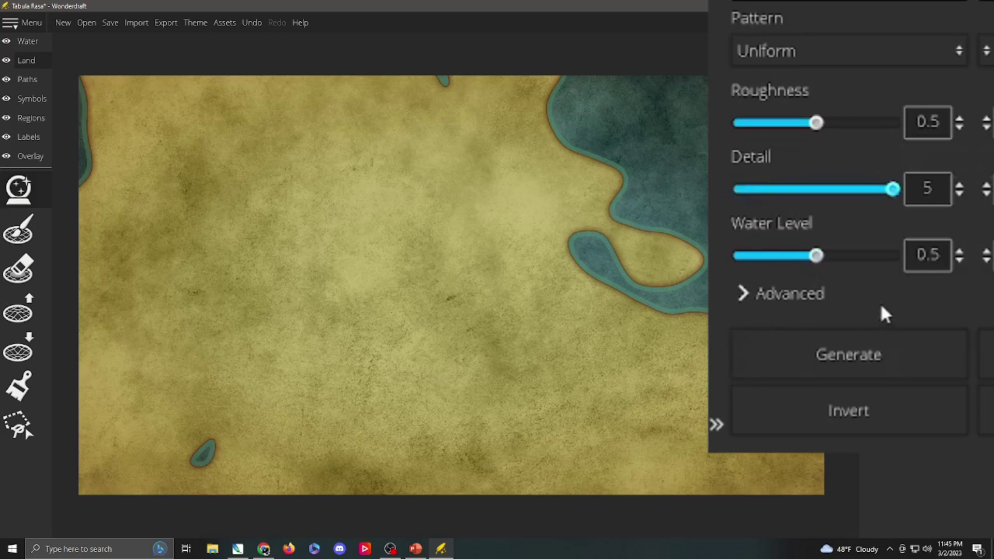
{"action": "left_click", "coordinate": [841, 353]}
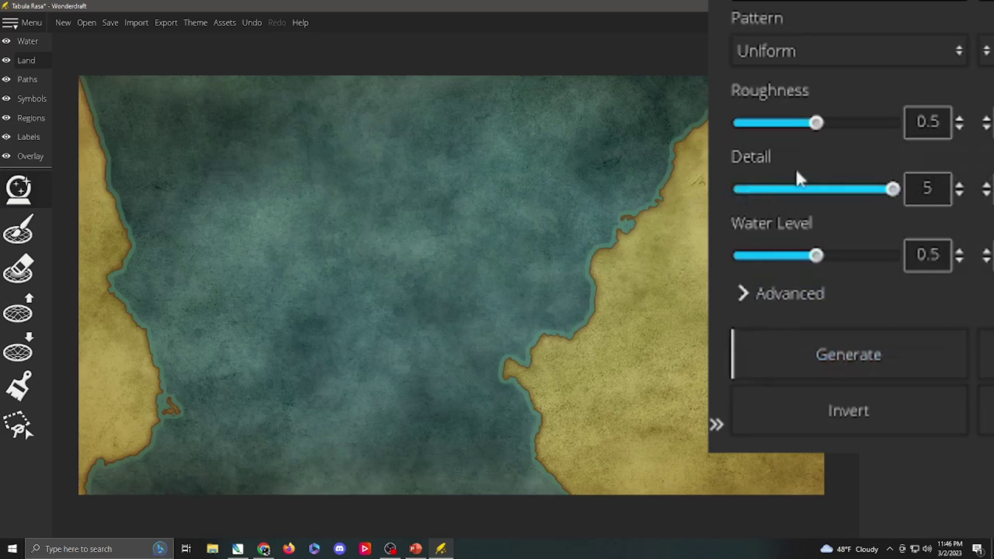
{"action": "left_click", "coordinate": [819, 189]}
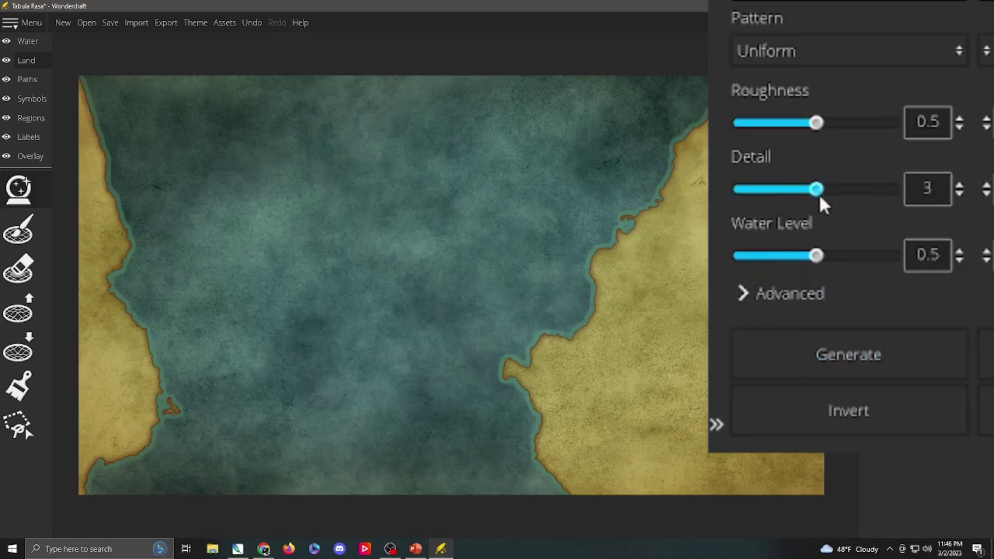
{"action": "left_click", "coordinate": [828, 352]}
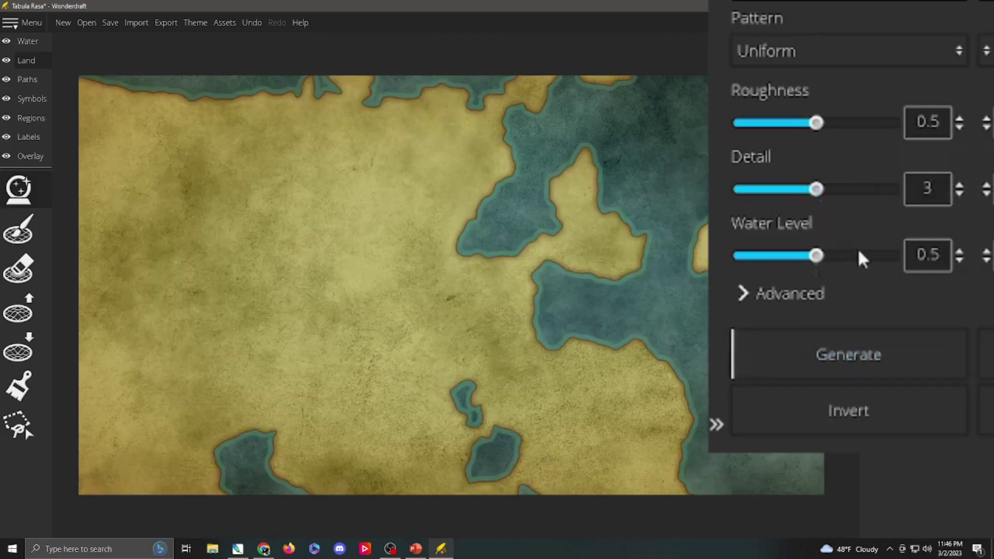
{"action": "left_click", "coordinate": [829, 355]}
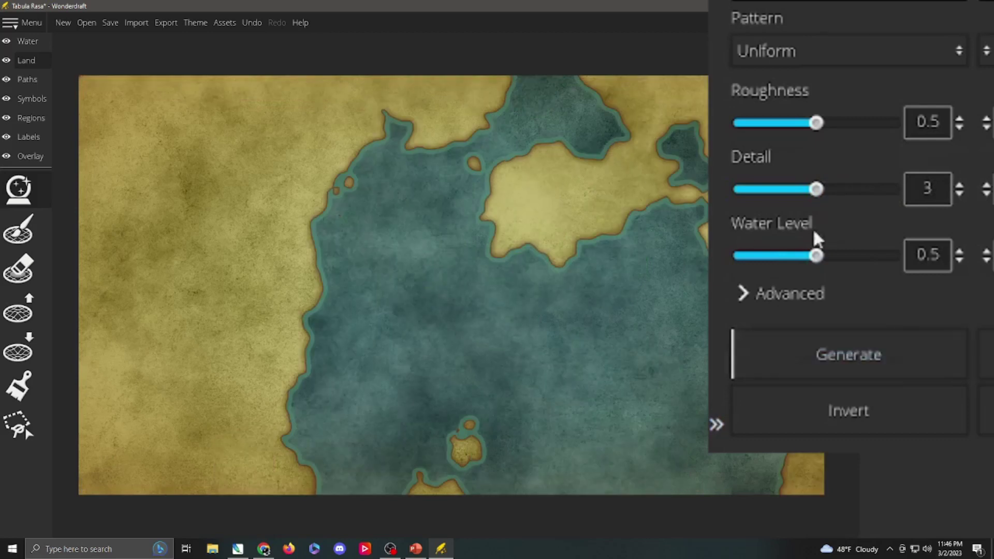
{"action": "mouse_move", "coordinate": [815, 259]}
{"action": "left_mouse_down"}
{"action": "mouse_move", "coordinate": [796, 257]}
{"action": "mouse_move", "coordinate": [821, 257]}
{"action": "mouse_move", "coordinate": [811, 253]}
{"action": "left_mouse_up"}
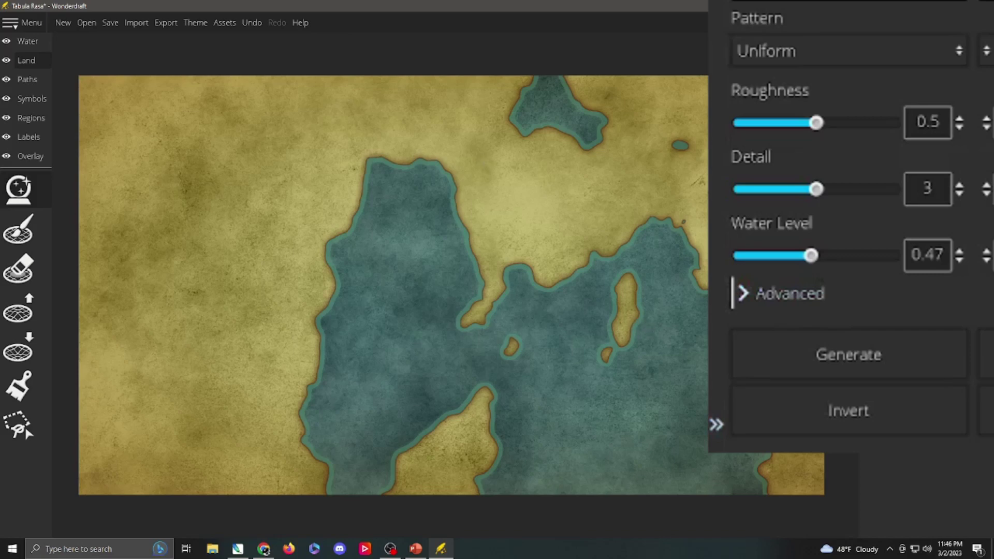
Invert land and water so a large central landmass sits in open sea.
{"action": "left_click", "coordinate": [781, 412]}
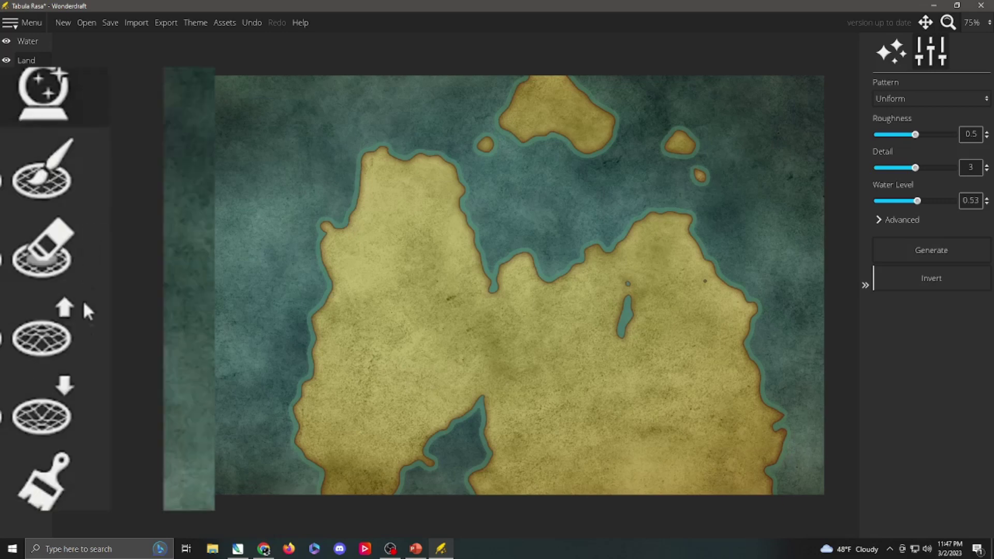
Raise jagged islets along the western coast and a small island in the northern strait.
{"action": "left_click", "coordinate": [61, 344]}
{"action": "mouse_move", "coordinate": [355, 188]}
{"action": "left_mouse_down"}
{"action": "mouse_move", "coordinate": [352, 213]}
{"action": "mouse_move", "coordinate": [322, 234]}
{"action": "mouse_move", "coordinate": [305, 403]}
{"action": "mouse_move", "coordinate": [283, 400]}
{"action": "mouse_move", "coordinate": [263, 348]}
{"action": "mouse_move", "coordinate": [250, 374]}
{"action": "mouse_move", "coordinate": [243, 361]}
{"action": "mouse_move", "coordinate": [260, 362]}
{"action": "mouse_move", "coordinate": [268, 384]}
{"action": "mouse_move", "coordinate": [258, 402]}
{"action": "mouse_move", "coordinate": [246, 383]}
{"action": "left_mouse_up"}
{"action": "mouse_move", "coordinate": [486, 205]}
{"action": "left_mouse_down"}
{"action": "mouse_move", "coordinate": [510, 179]}
{"action": "mouse_move", "coordinate": [499, 191]}
{"action": "mouse_move", "coordinate": [525, 186]}
{"action": "mouse_move", "coordinate": [605, 205]}
{"action": "left_mouse_up"}
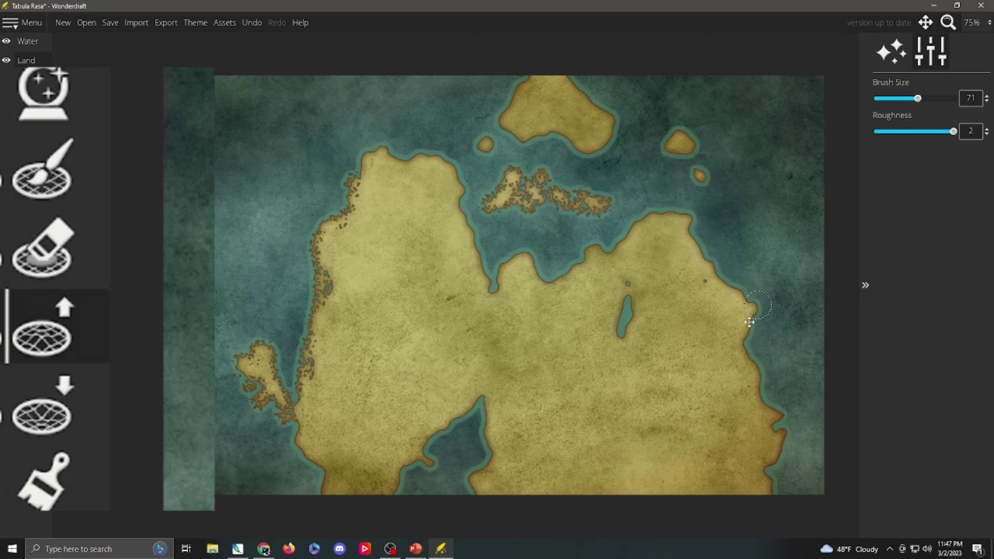